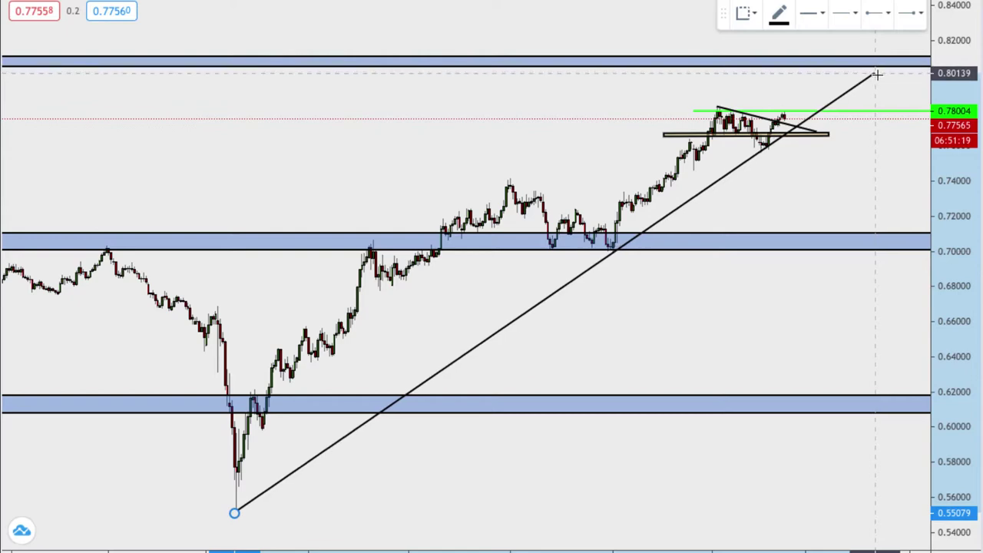
# Step: Finish the rising trendline from the 0.55079 low by placing its upper end at about 0.80139
pyautogui.click(876, 76)
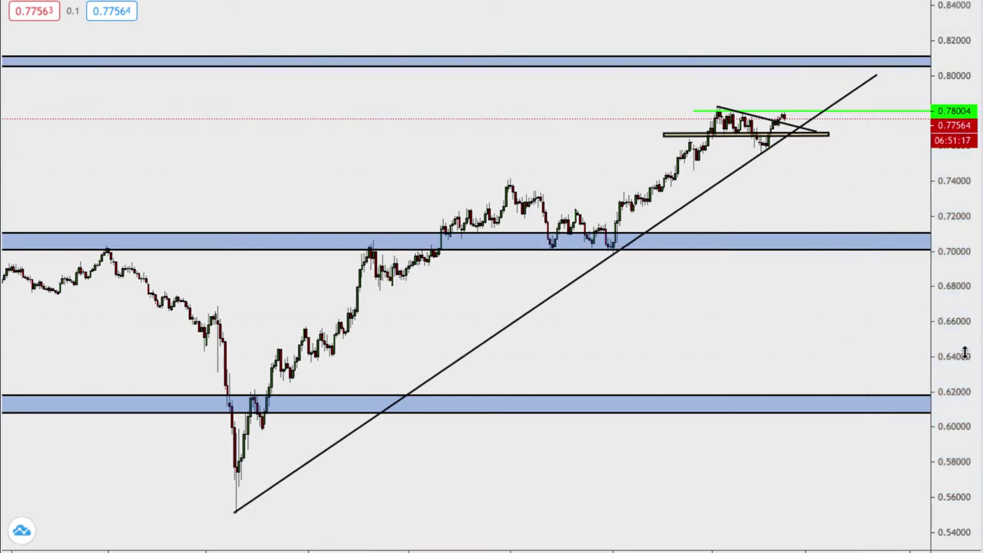
# Step: Examine the recent price action between the yellow zone and the green 0.78004 level, alongside the rising trendline
pyautogui.moveTo(965, 354); pyautogui.dragTo(965, 280)
pyautogui.moveTo(837, 321); pyautogui.dragTo(817, 391)
pyautogui.scroll(3, 726, 248)
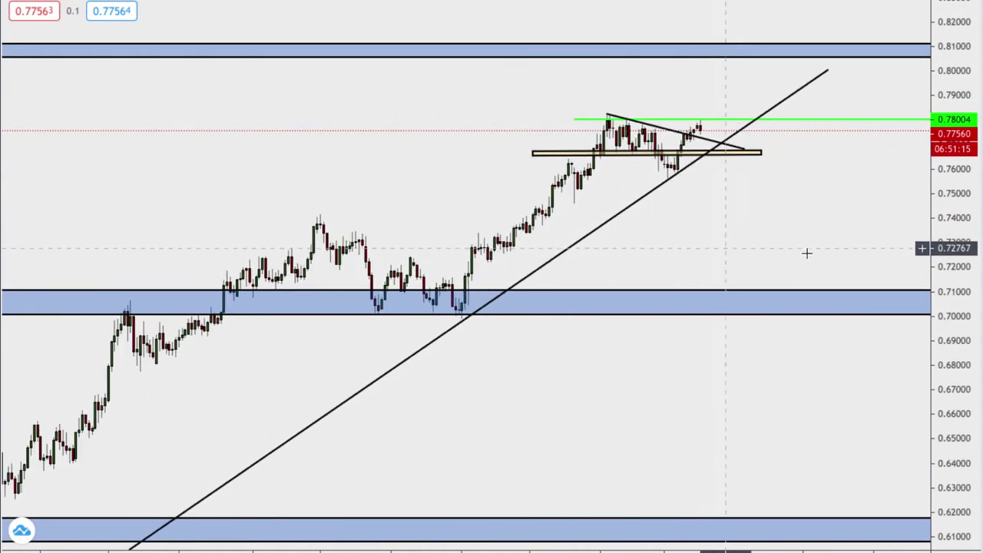
pyautogui.moveTo(975, 394); pyautogui.dragTo(965, 302)
pyautogui.moveTo(858, 258); pyautogui.dragTo(893, 344)
pyautogui.scroll(2, 708, 323)
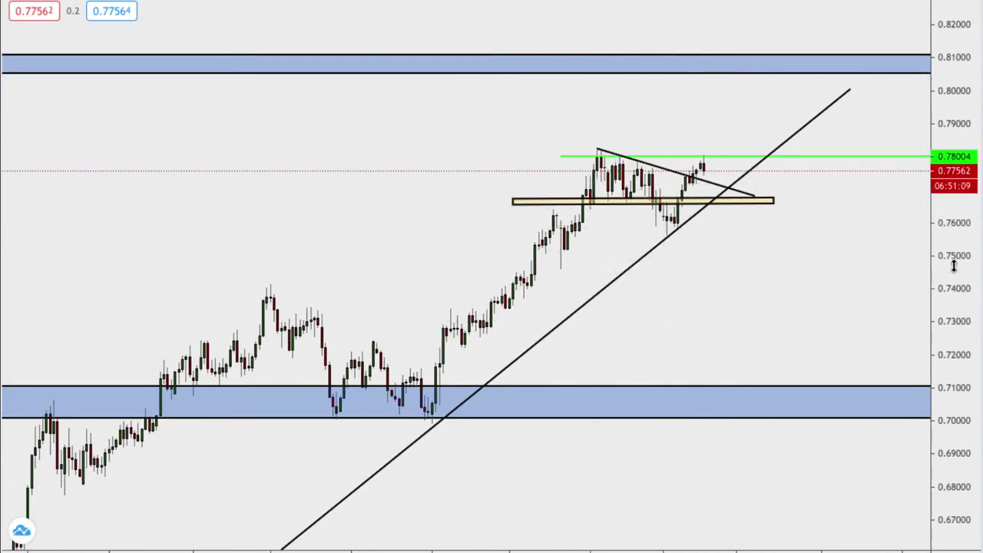
pyautogui.moveTo(959, 299); pyautogui.dragTo(959, 244)
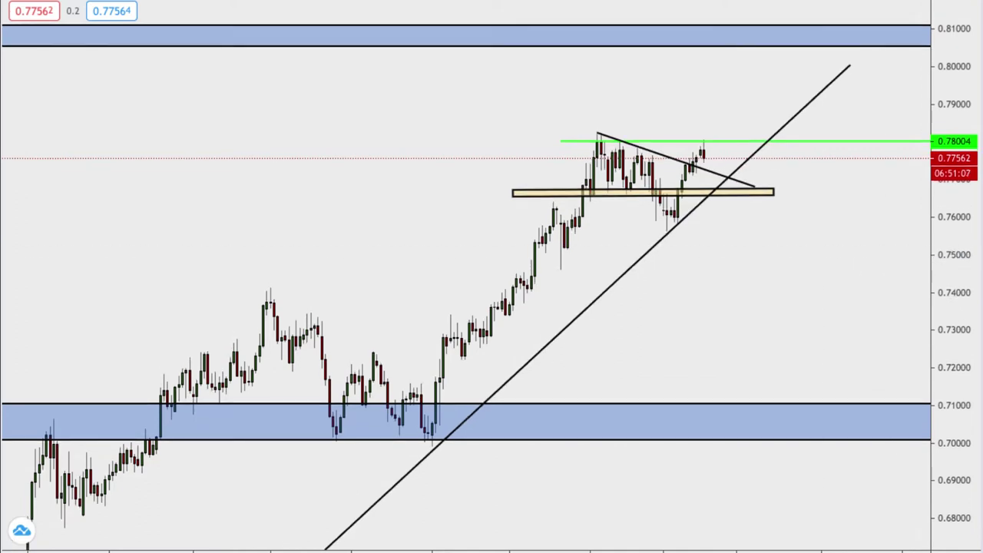
pyautogui.scroll(2, 970, 331)
pyautogui.moveTo(969, 330); pyautogui.dragTo(963, 261)
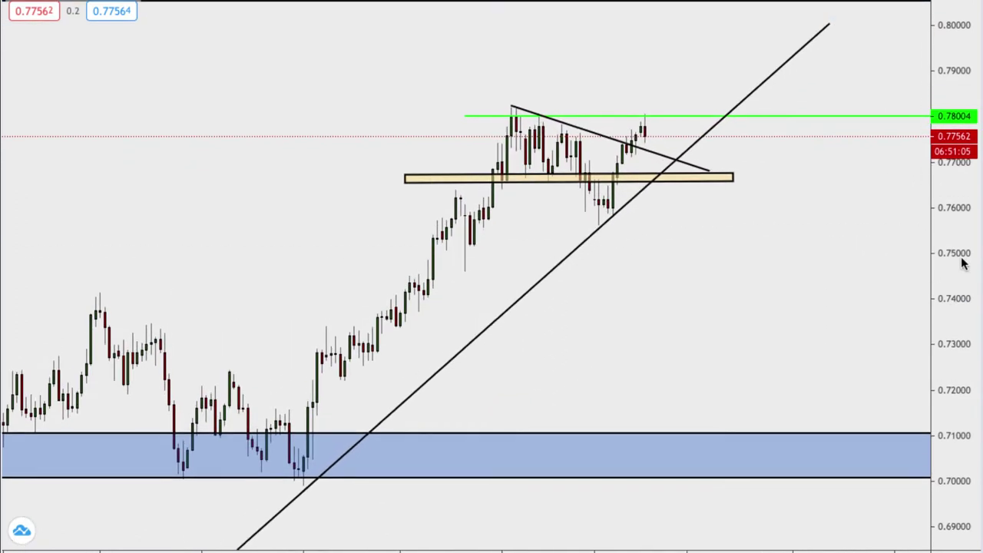
pyautogui.moveTo(746, 288); pyautogui.dragTo(780, 287)
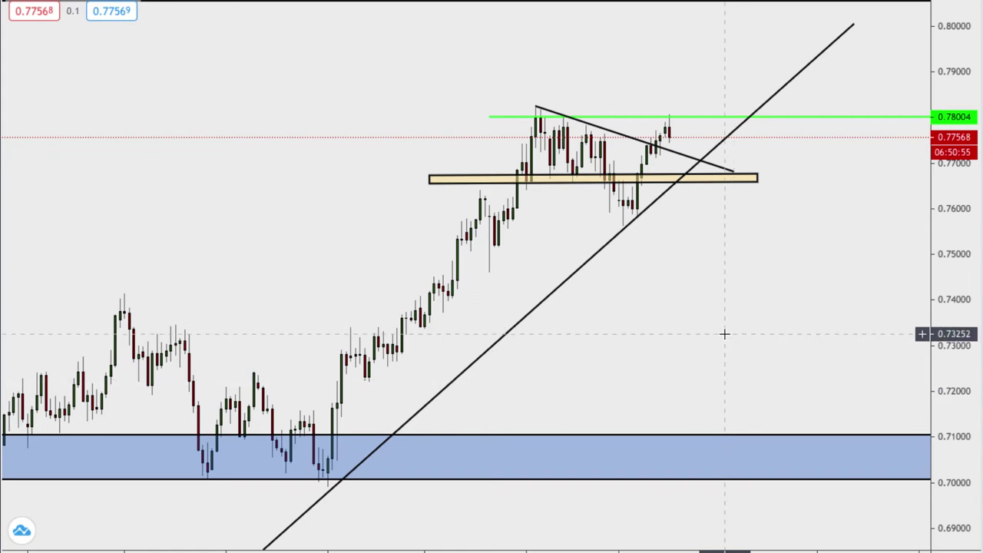
pyautogui.scroll(1, 730, 318)
pyautogui.moveTo(725, 325); pyautogui.dragTo(769, 334)
pyautogui.moveTo(955, 340); pyautogui.dragTo(965, 255)
pyautogui.moveTo(708, 258); pyautogui.dragTo(705, 281)
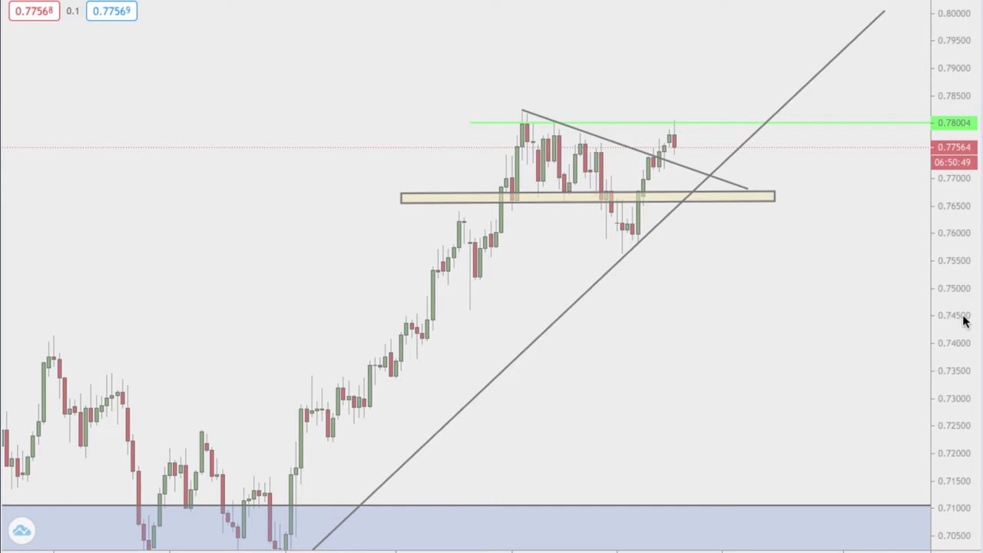
# Step: Shift the yellow support zone down so it covers about 0.7640 to 0.7658
pyautogui.scroll(-5, 957, 341)
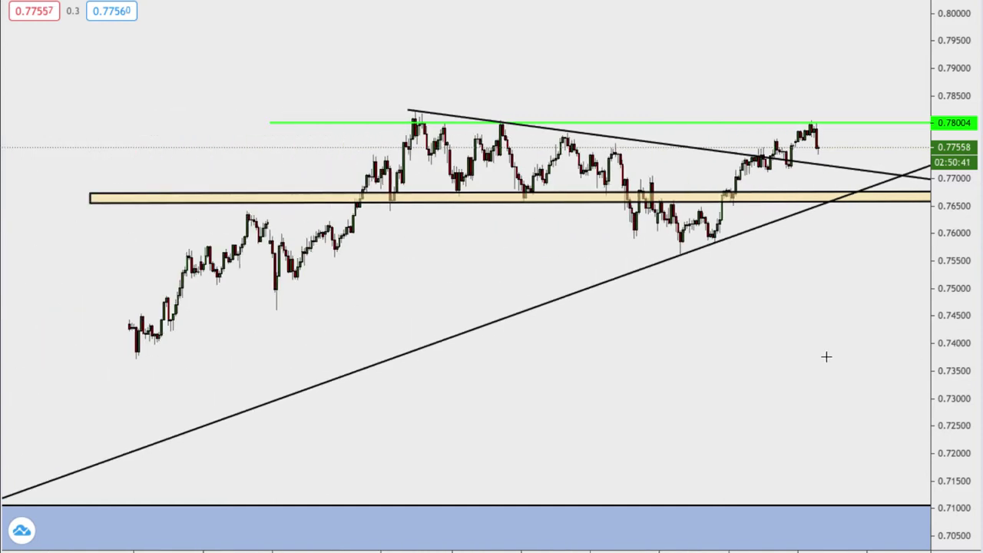
pyautogui.moveTo(487, 202); pyautogui.dragTo(487, 212)
pyautogui.click(570, 246)
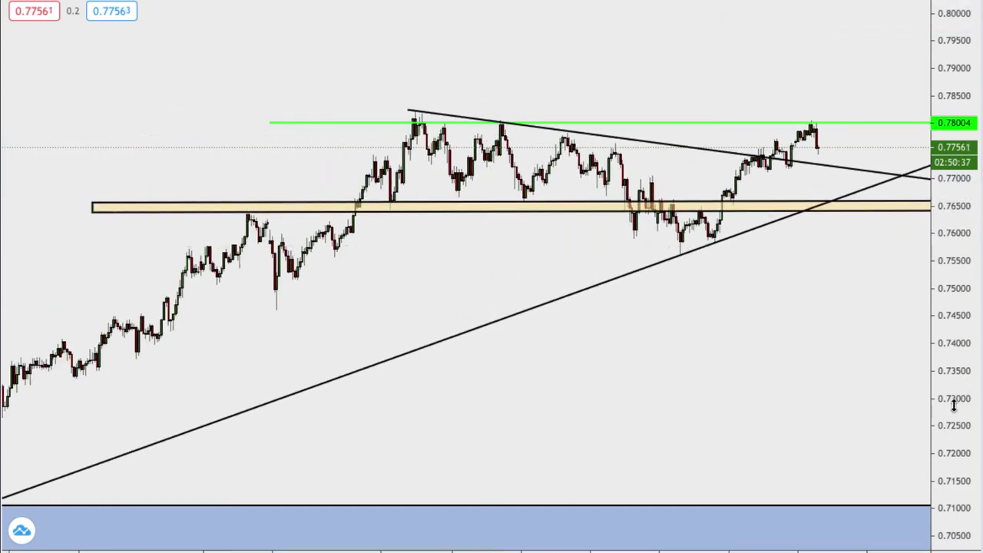
# Step: Delete the rising trendline beneath the recent price lows
pyautogui.moveTo(955, 406); pyautogui.dragTo(954, 323)
pyautogui.moveTo(820, 338); pyautogui.dragTo(633, 376)
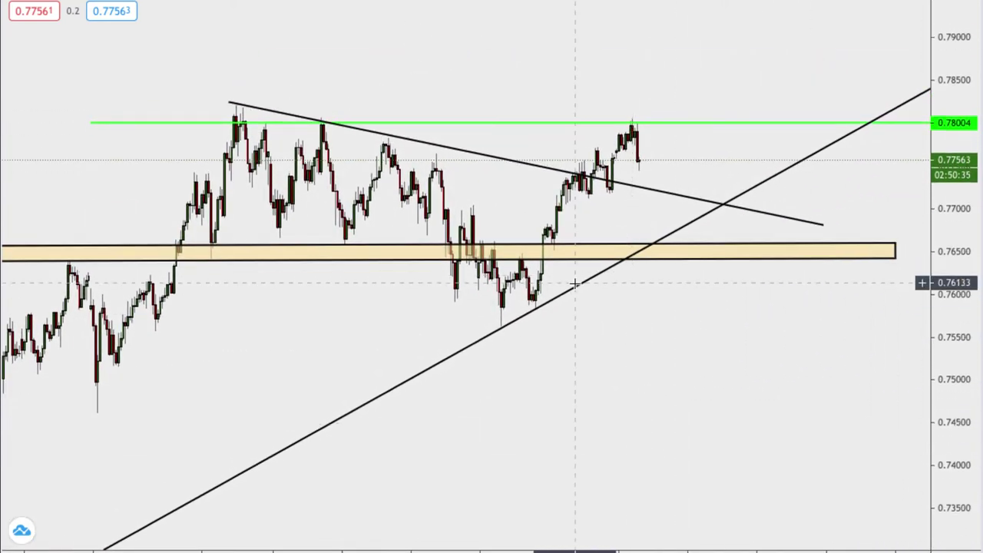
pyautogui.click(578, 293)
pyautogui.press('Delete')
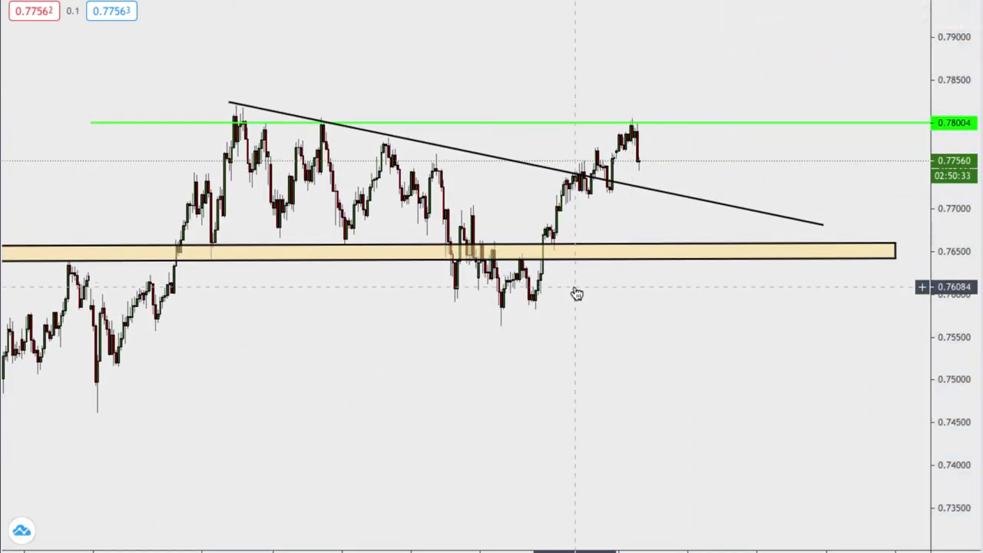
# Step: Examine how price reacts around the yellow zone, including the dip below it and the move back above
pyautogui.scroll(-2, 580, 287)
pyautogui.scroll(2, 581, 361)
pyautogui.moveTo(604, 351); pyautogui.dragTo(562, 366)
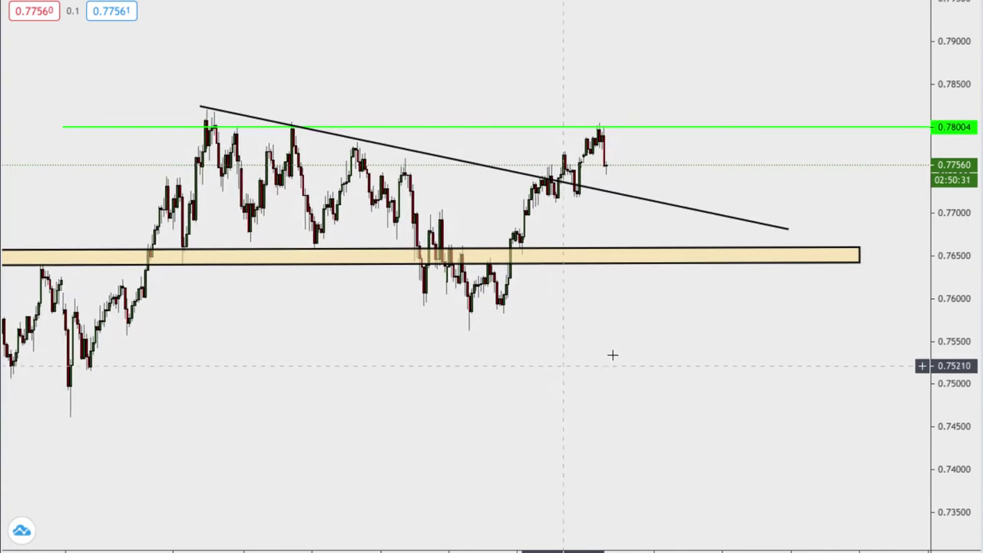
pyautogui.moveTo(946, 364); pyautogui.dragTo(946, 283)
pyautogui.moveTo(307, 327); pyautogui.dragTo(548, 273)
pyautogui.scroll(1, 548, 303)
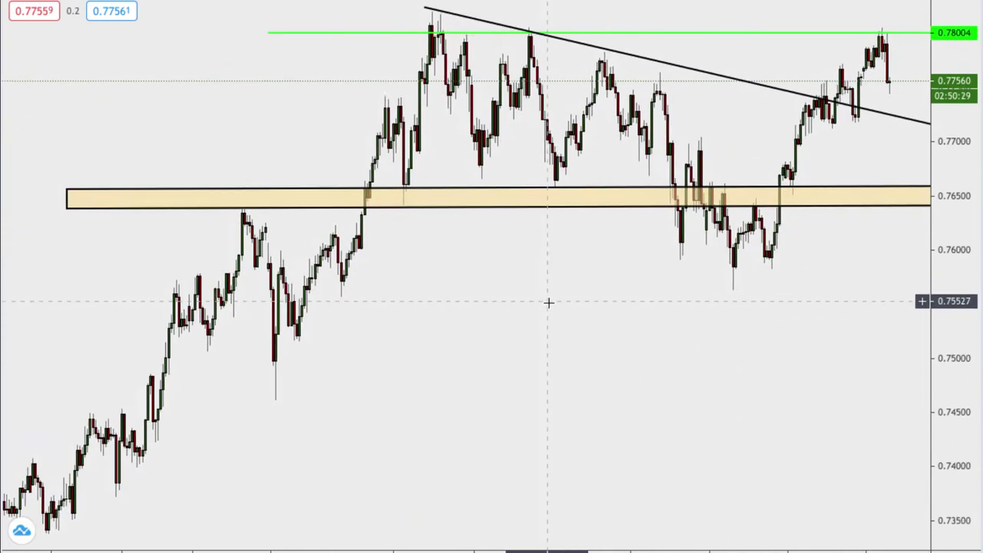
pyautogui.scroll(2, 549, 302)
pyautogui.moveTo(600, 348); pyautogui.dragTo(484, 401)
pyautogui.moveTo(977, 410); pyautogui.dragTo(977, 300)
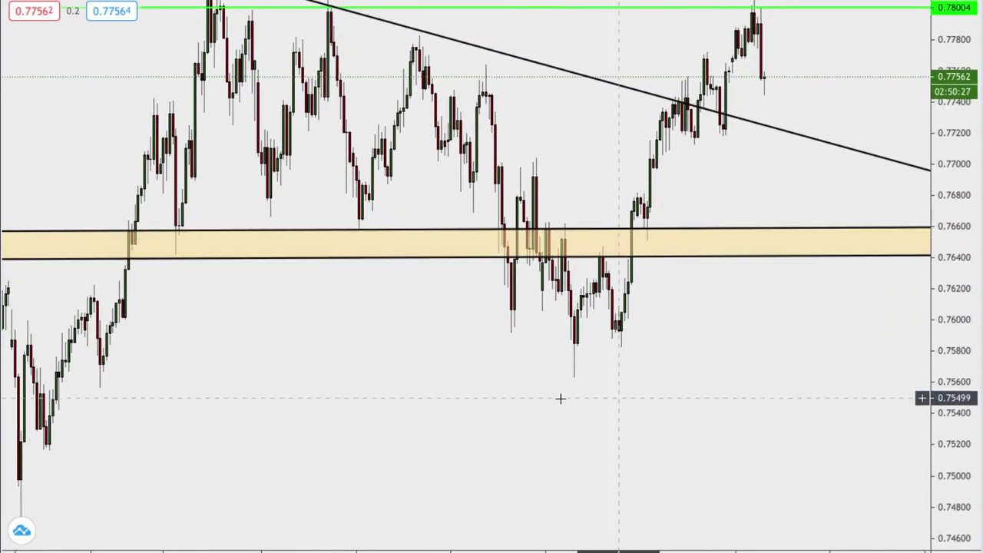
pyautogui.scroll(3, 559, 398)
pyautogui.moveTo(652, 411); pyautogui.dragTo(666, 489)
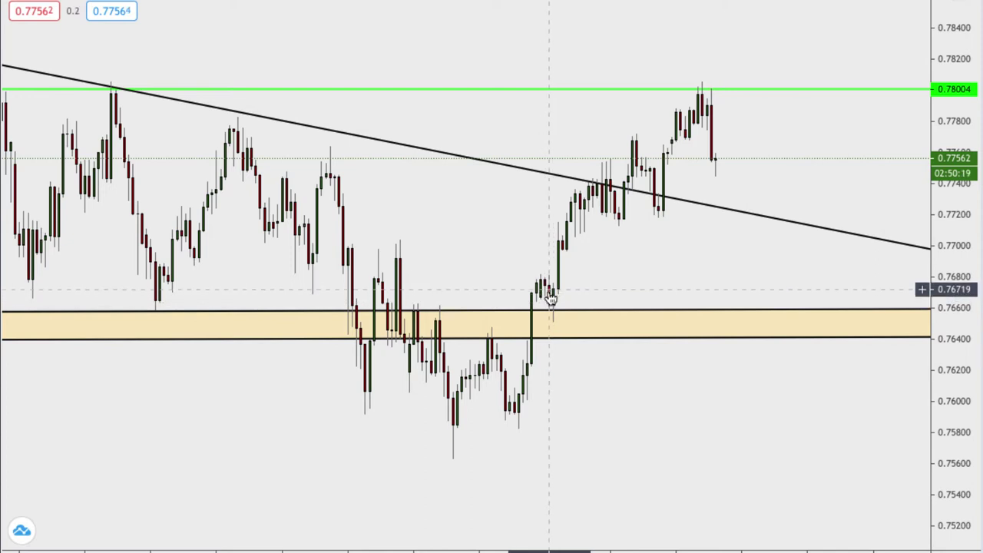
# Step: Examine where price crosses and retests the falling trendline below the green 0.78004 level
pyautogui.scroll(-2, 557, 290)
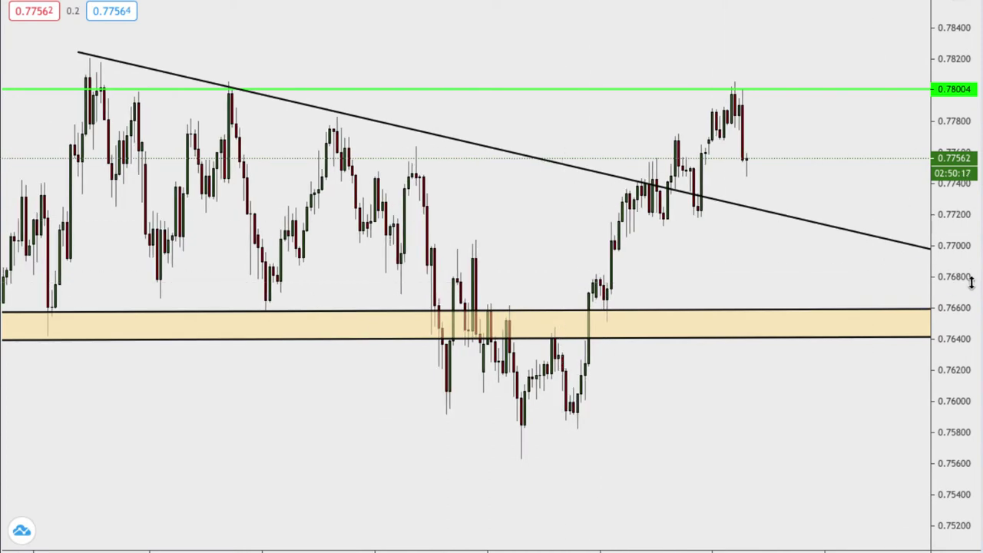
pyautogui.moveTo(968, 269); pyautogui.dragTo(946, 341)
pyautogui.moveTo(880, 398); pyautogui.dragTo(822, 407)
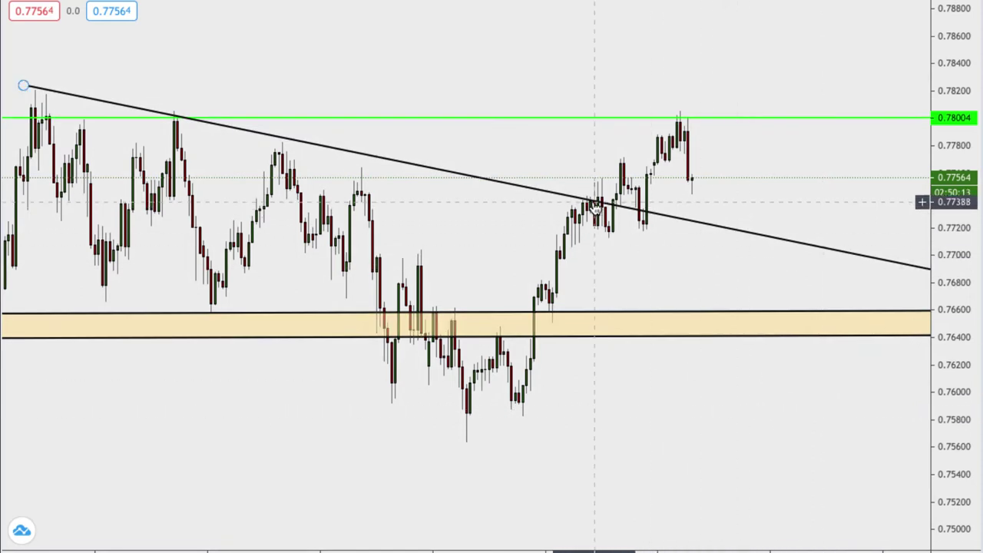
pyautogui.scroll(-3, 595, 209)
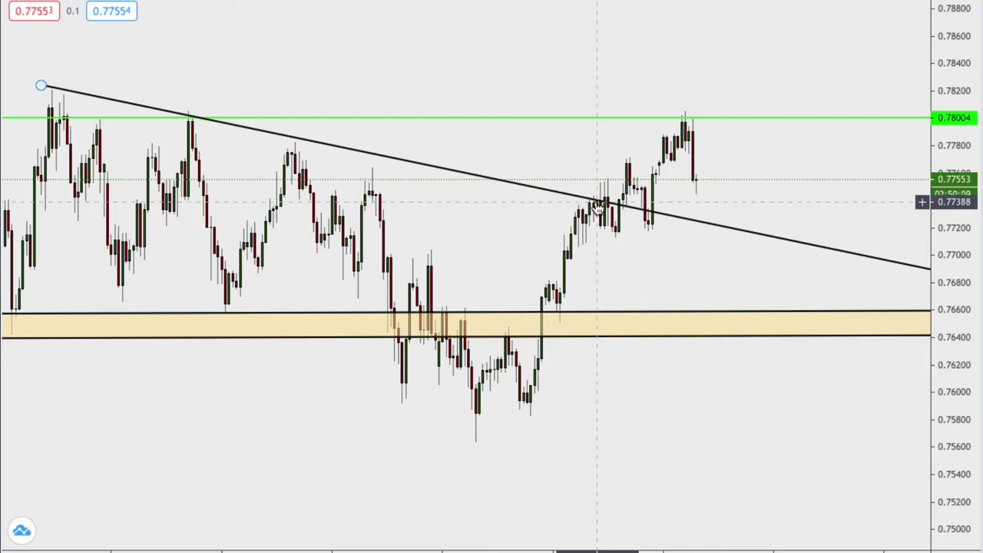
pyautogui.scroll(3, 597, 209)
pyautogui.scroll(-1, 614, 232)
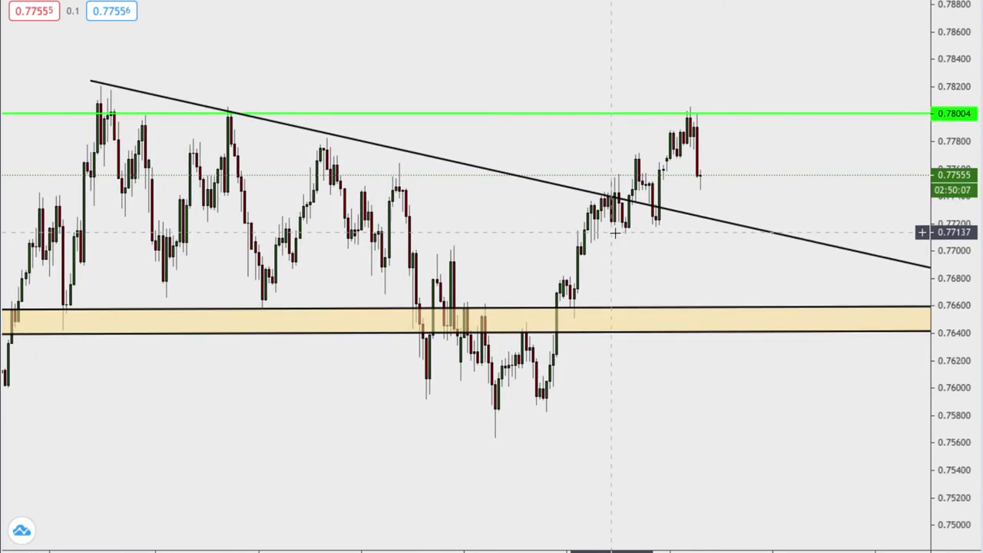
pyautogui.click(618, 201)
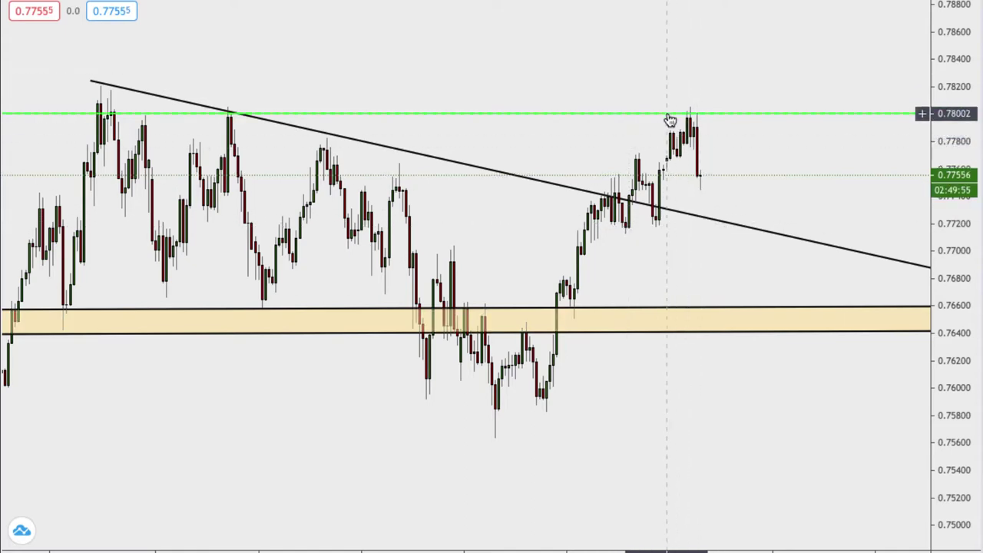
# Step: Adjust the falling trendline by moving its lower end to about 0.76762
pyautogui.scroll(-2, 974, 287)
pyautogui.moveTo(974, 263); pyautogui.dragTo(960, 362)
pyautogui.moveTo(861, 398); pyautogui.dragTo(778, 387)
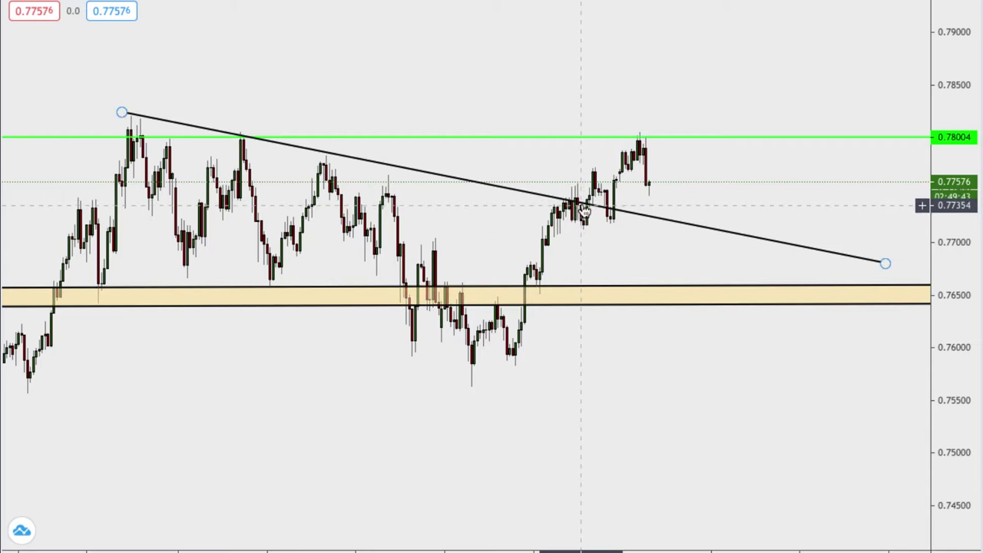
pyautogui.moveTo(883, 263)
pyautogui.mouseDown()
pyautogui.moveTo(850, 235)
pyautogui.moveTo(860, 267)
pyautogui.mouseUp()
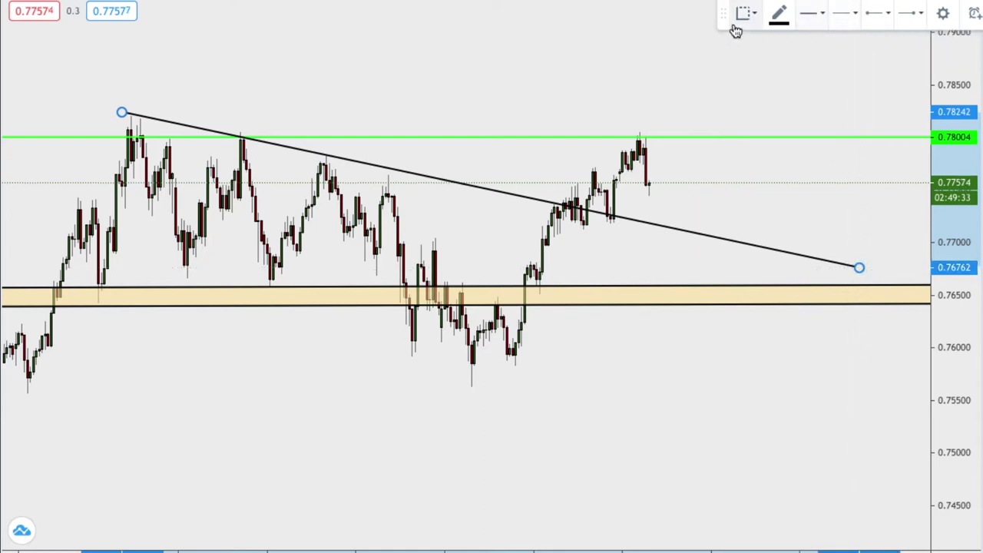
pyautogui.moveTo(729, 104)
pyautogui.mouseDown()
pyautogui.moveTo(702, 419)
pyautogui.moveTo(646, 552)
pyautogui.mouseUp()
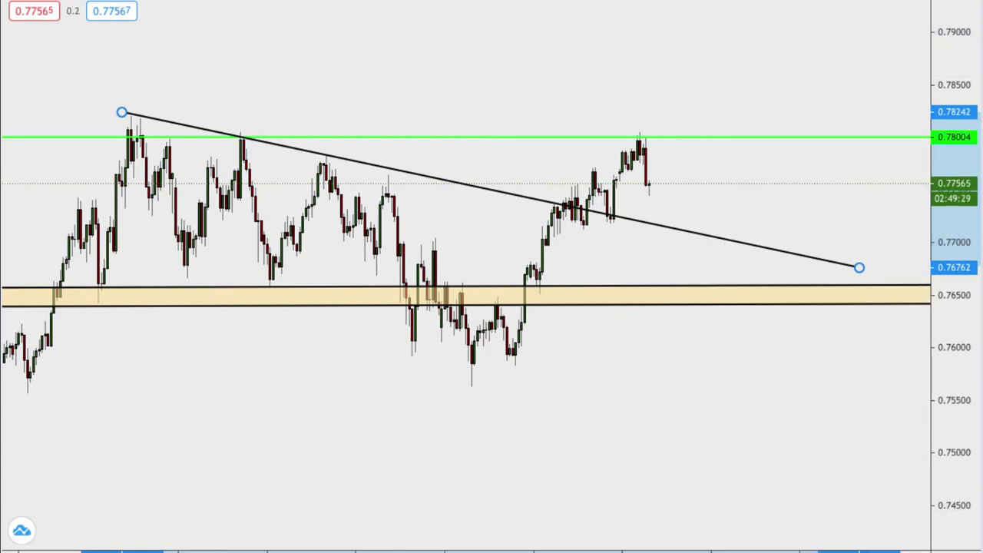
pyautogui.click(686, 343)
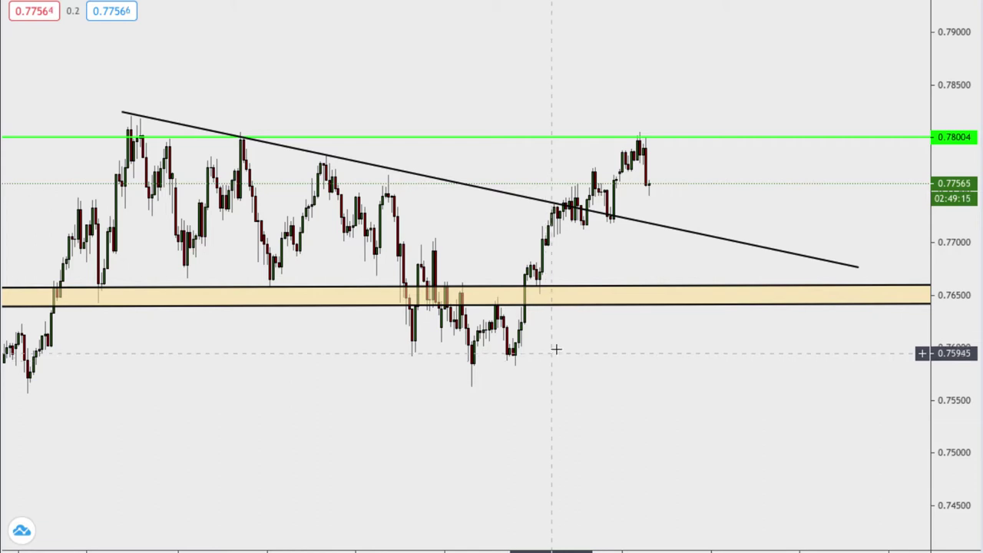
# Step: Delete the falling trendline that starts at the 0.78242 high
pyautogui.moveTo(557, 346); pyautogui.dragTo(668, 369)
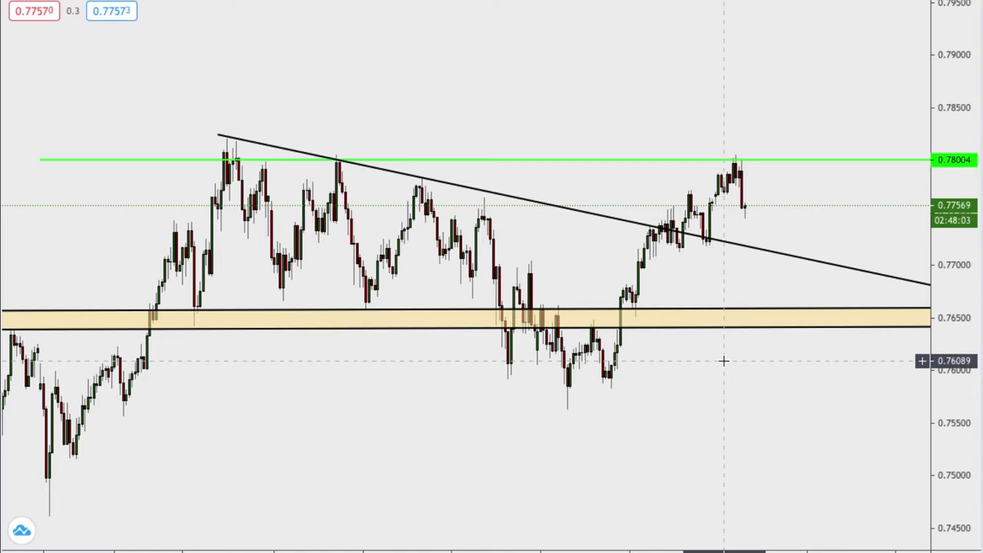
pyautogui.moveTo(781, 382); pyautogui.dragTo(706, 374)
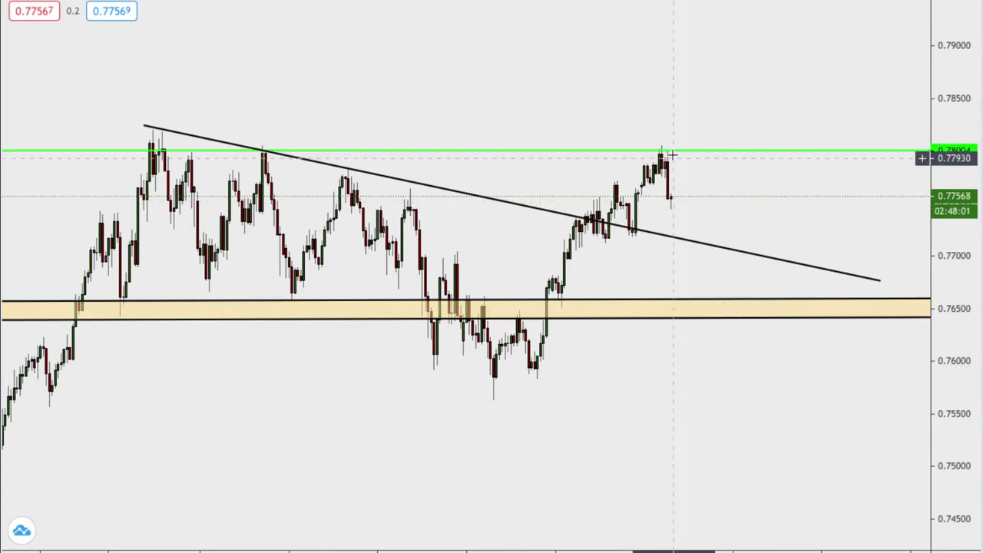
pyautogui.click(671, 243)
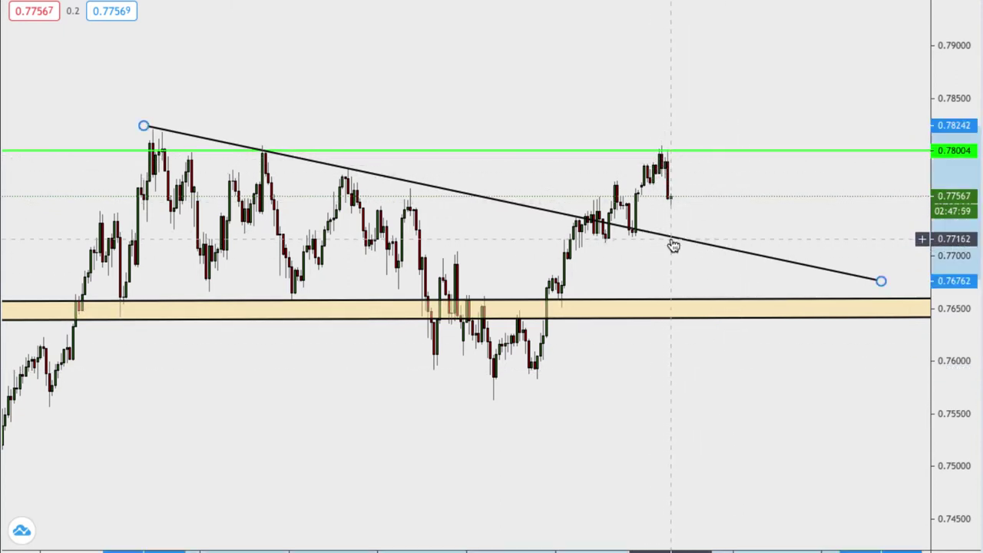
pyautogui.press('Delete')
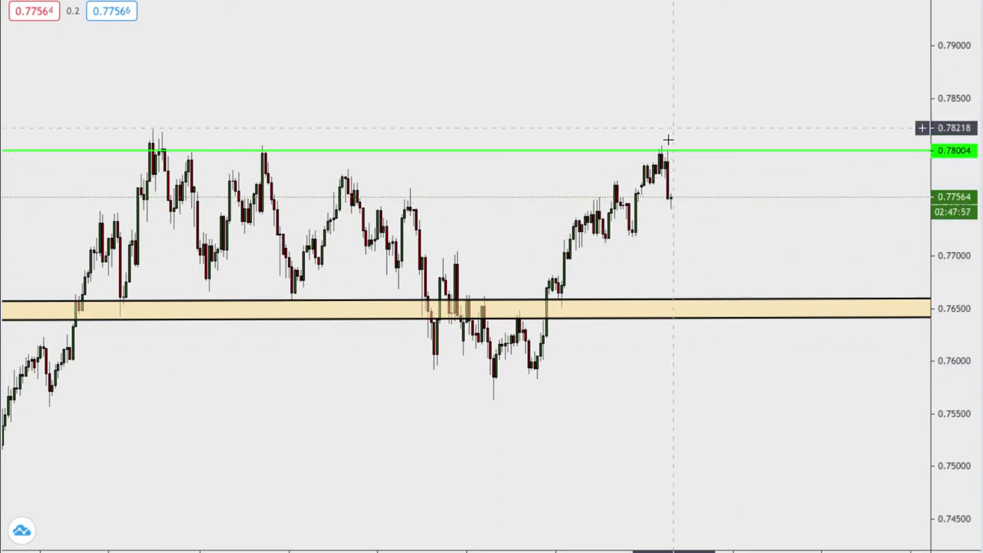
# Step: Examine the latest price rejection at the green 0.78004 level relative to the yellow zone and the blue zone above
pyautogui.scroll(-2, 667, 160)
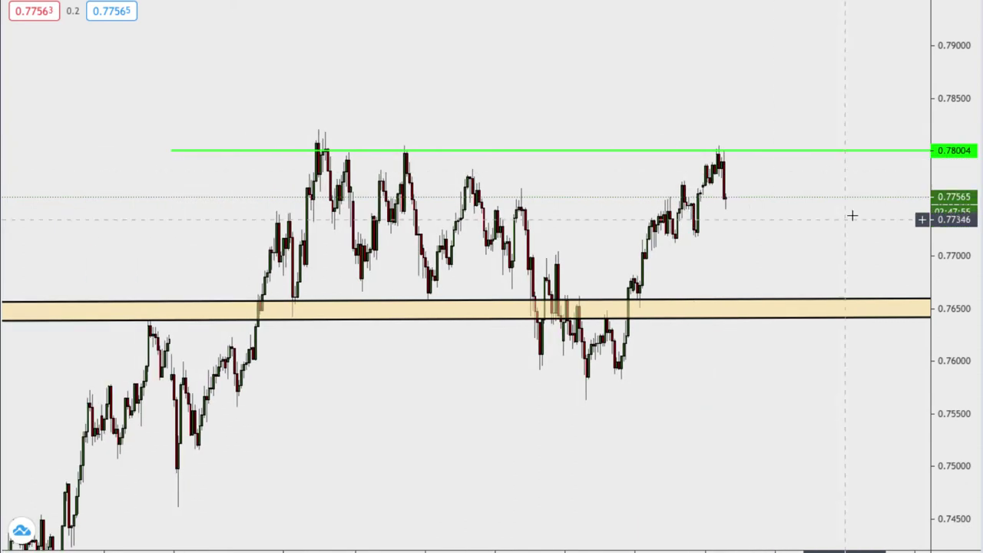
pyautogui.moveTo(936, 227); pyautogui.dragTo(934, 336)
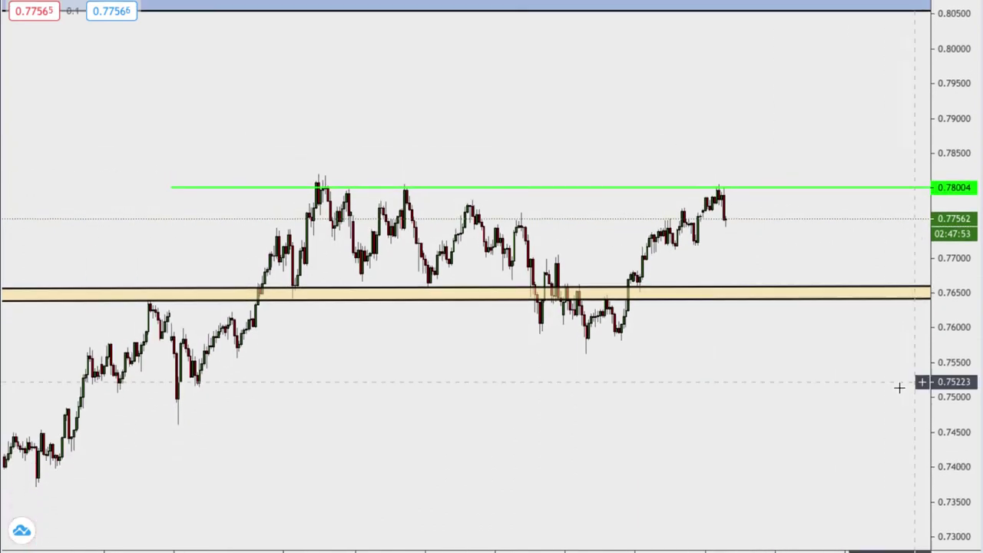
pyautogui.moveTo(897, 386); pyautogui.dragTo(864, 402)
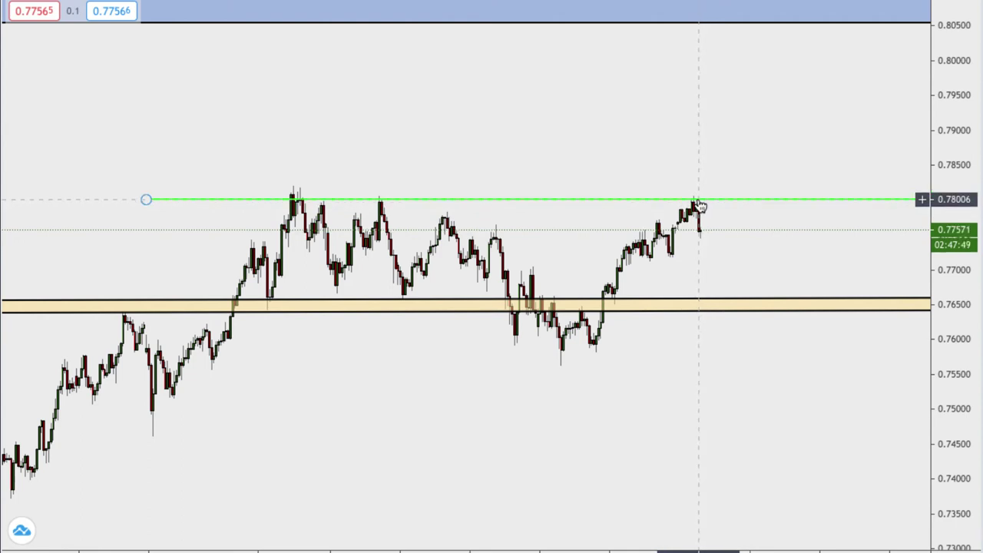
pyautogui.moveTo(699, 204); pyautogui.dragTo(696, 206)
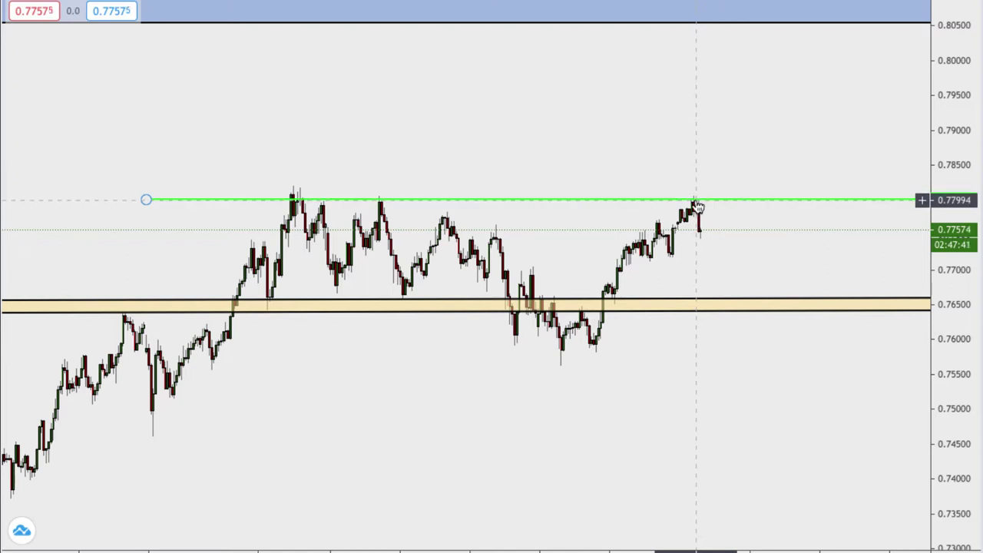
pyautogui.moveTo(696, 203)
pyautogui.mouseDown()
pyautogui.moveTo(711, 187)
pyautogui.moveTo(688, 202)
pyautogui.mouseUp()
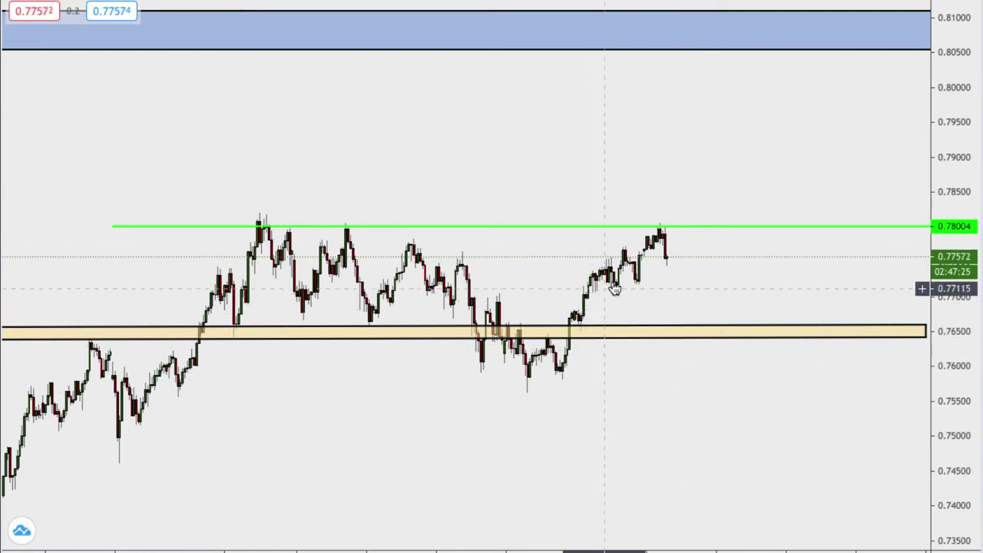
pyautogui.scroll(-4, 957, 335)
pyautogui.scroll(4, 948, 312)
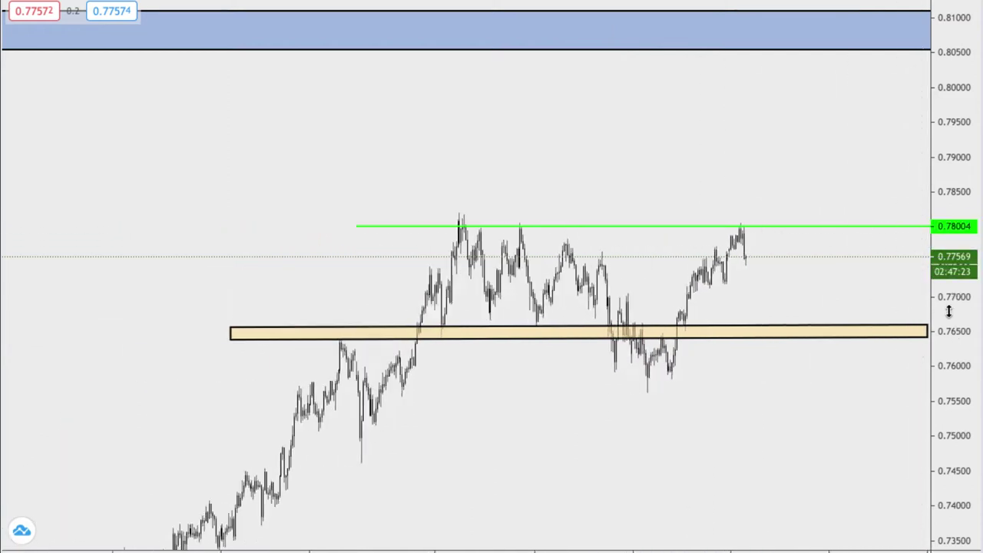
pyautogui.moveTo(947, 307); pyautogui.dragTo(946, 276)
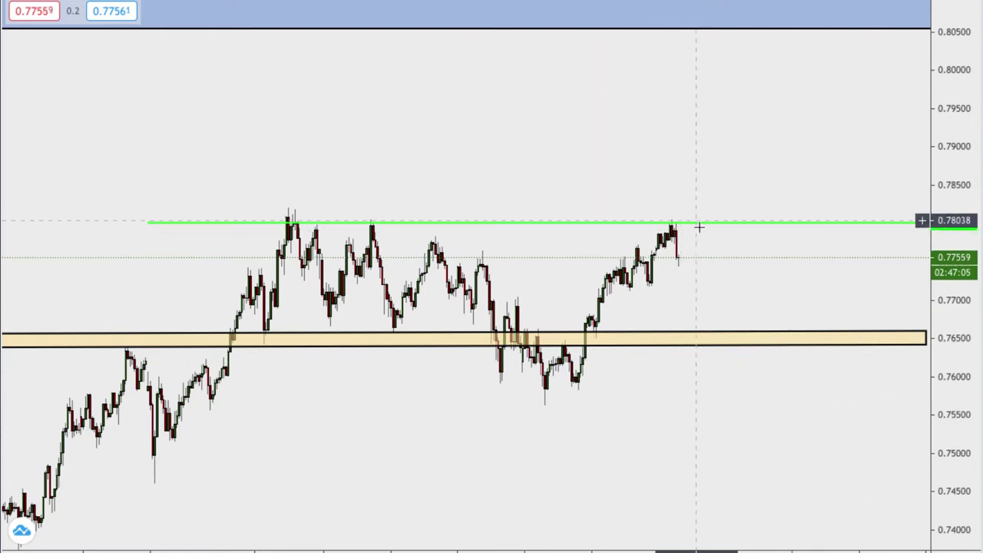
# Step: Draw a rising trendline from the major low at 0.55130, along the higher lows, up to about 0.83 beyond the latest candles
pyautogui.scroll(4, 699, 227)
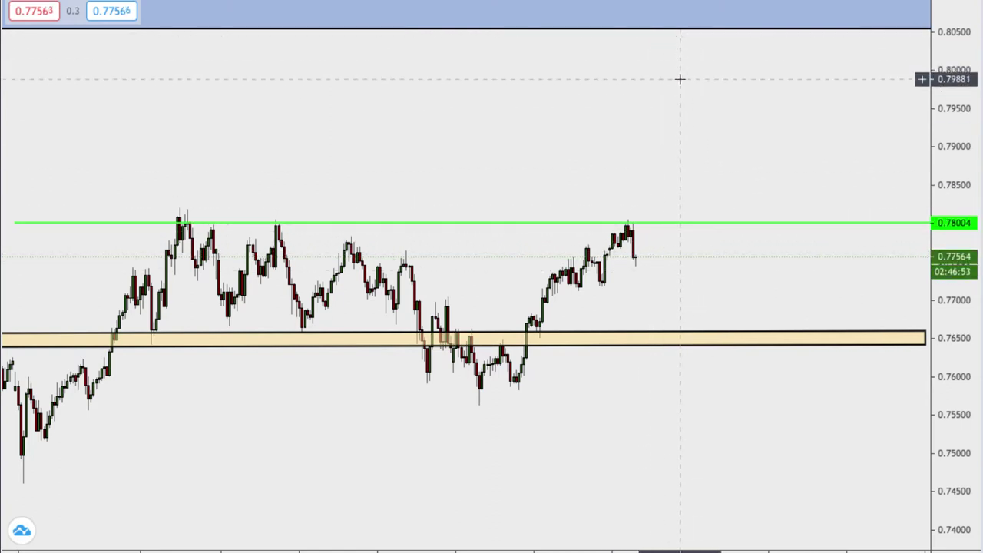
pyautogui.scroll(-1, 676, 92)
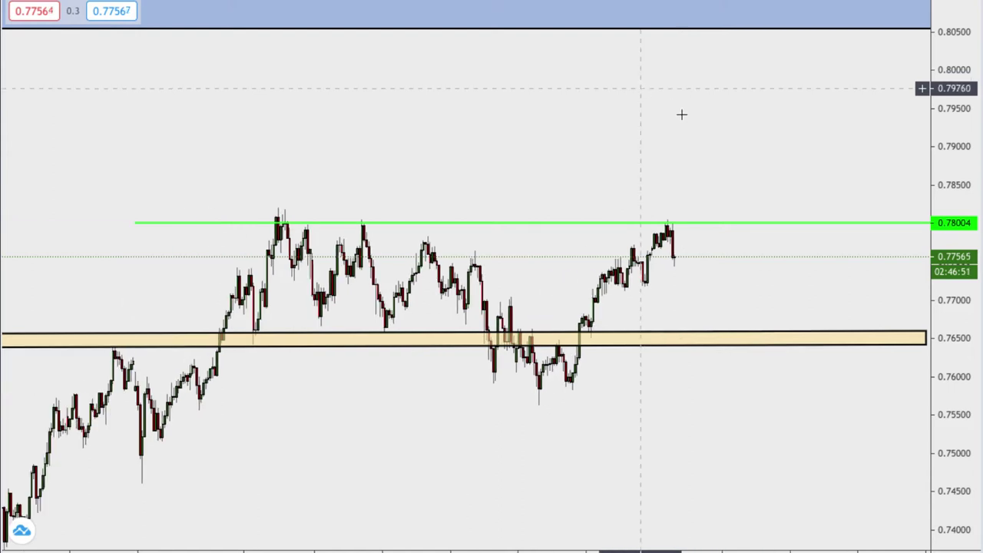
pyautogui.moveTo(949, 278); pyautogui.dragTo(949, 350)
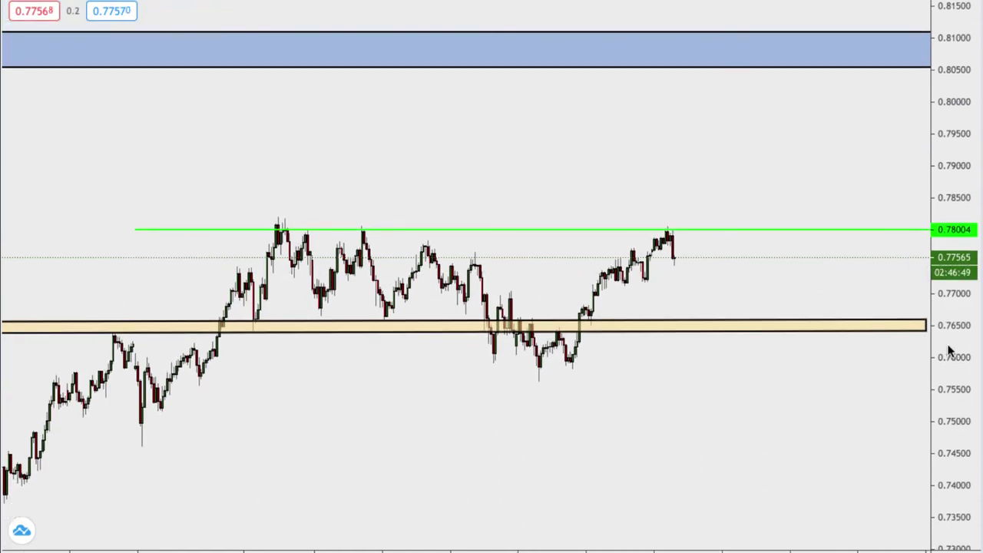
pyautogui.scroll(-4, 947, 349)
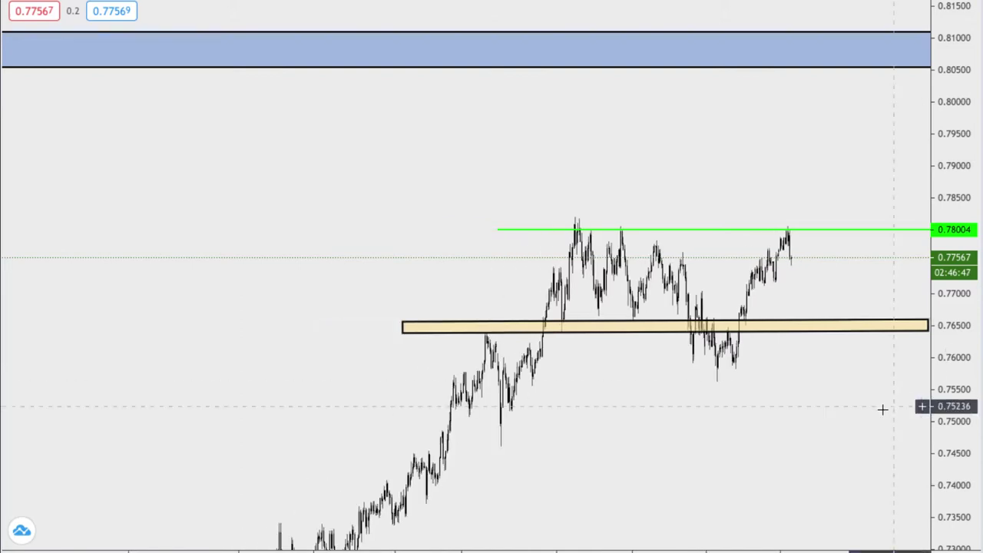
pyautogui.moveTo(832, 388); pyautogui.dragTo(718, 266)
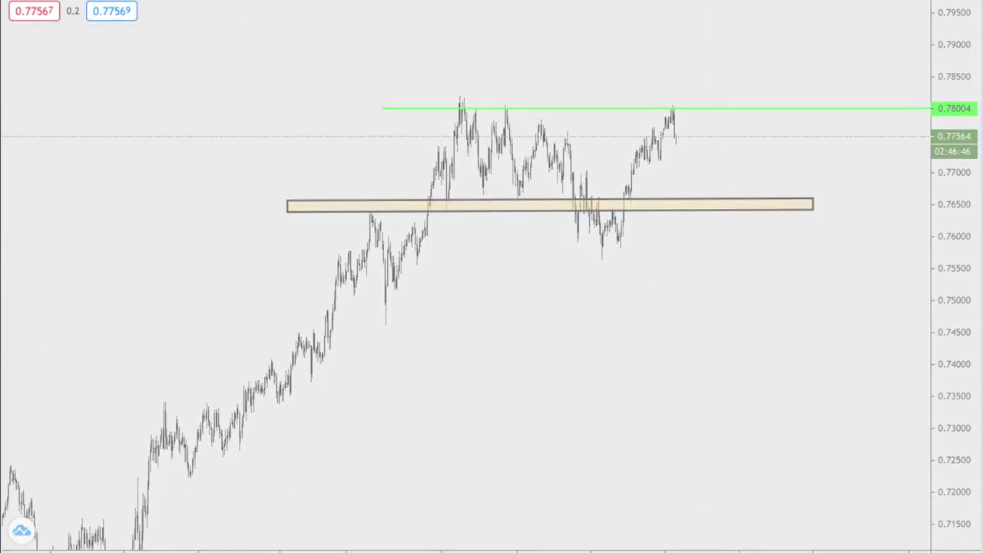
pyautogui.moveTo(949, 132); pyautogui.dragTo(949, 199)
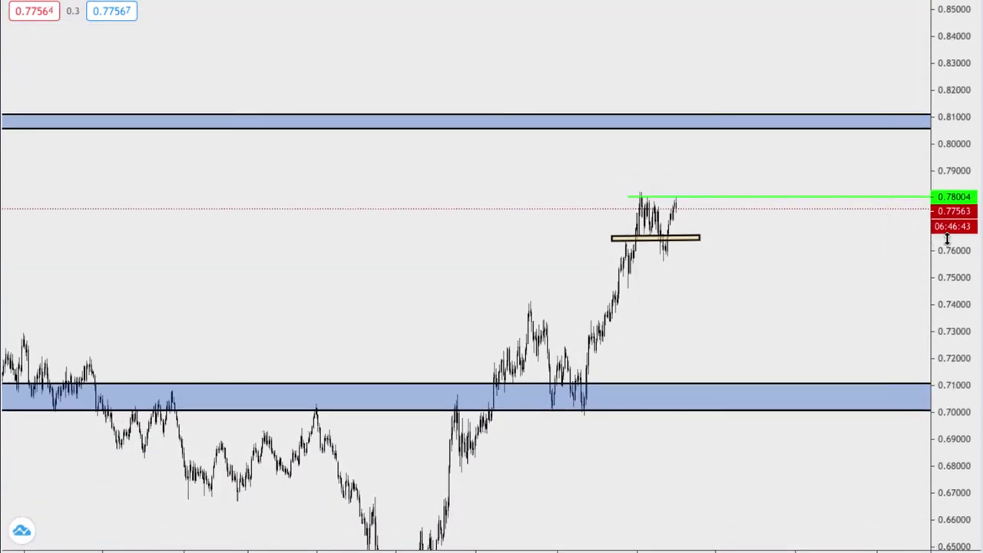
pyautogui.scroll(3, 810, 429)
pyautogui.moveTo(611, 399); pyautogui.dragTo(754, 316)
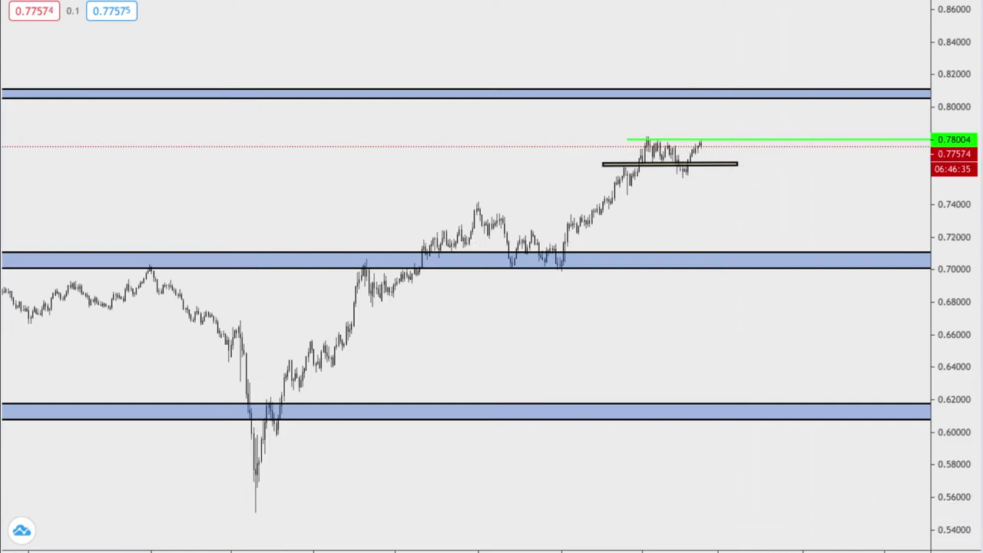
pyautogui.click(257, 510)
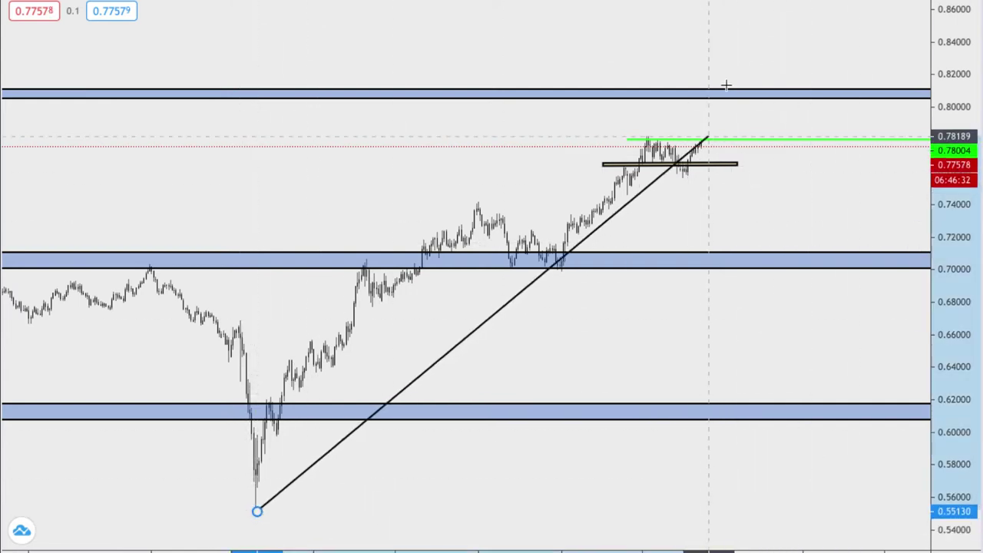
pyautogui.click(839, 56)
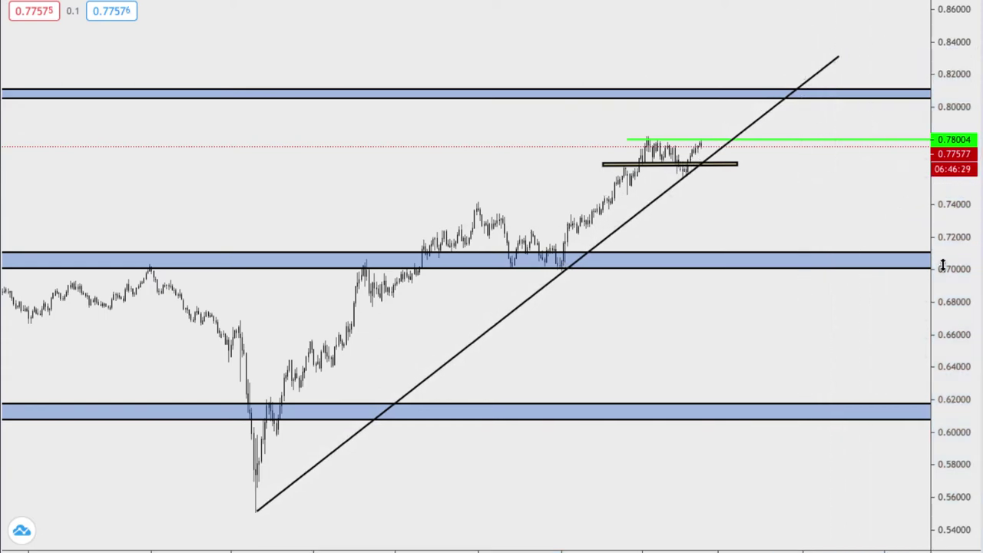
# Step: Examine where price touches the rising trendline near the yellow zone, relative to the green 0.78004 level and the blue zone above
pyautogui.scroll(3, 791, 161)
pyautogui.moveTo(778, 169); pyautogui.dragTo(837, 228)
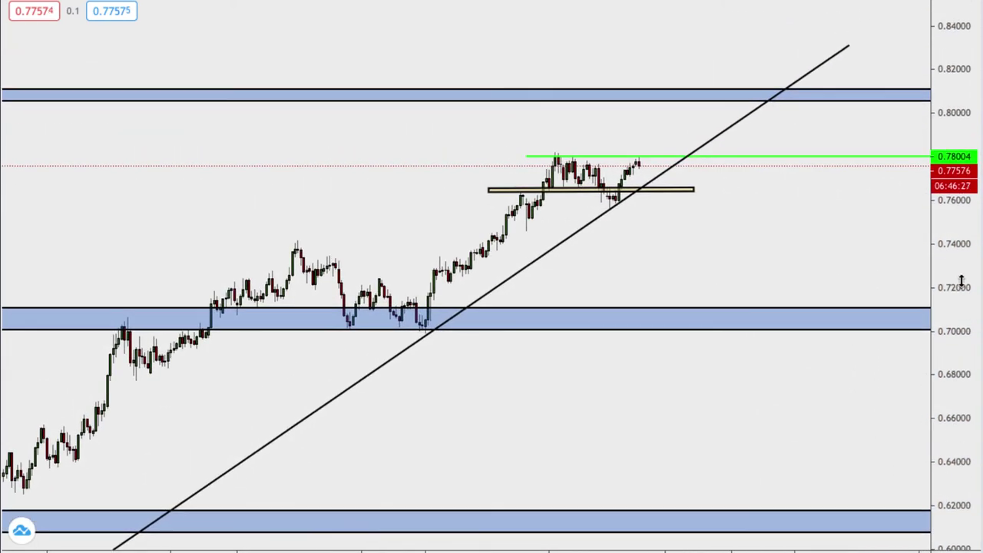
pyautogui.moveTo(960, 280); pyautogui.dragTo(952, 173)
pyautogui.scroll(3, 772, 176)
pyautogui.moveTo(766, 250); pyautogui.dragTo(818, 349)
pyautogui.moveTo(946, 315); pyautogui.dragTo(940, 201)
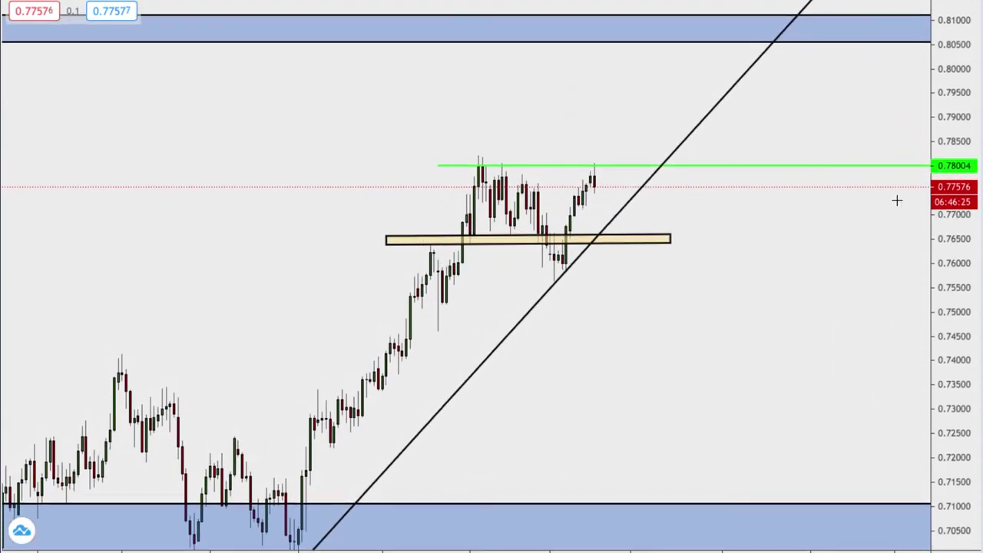
pyautogui.moveTo(805, 277); pyautogui.dragTo(904, 288)
pyautogui.scroll(5, 654, 280)
pyautogui.moveTo(658, 286); pyautogui.dragTo(682, 318)
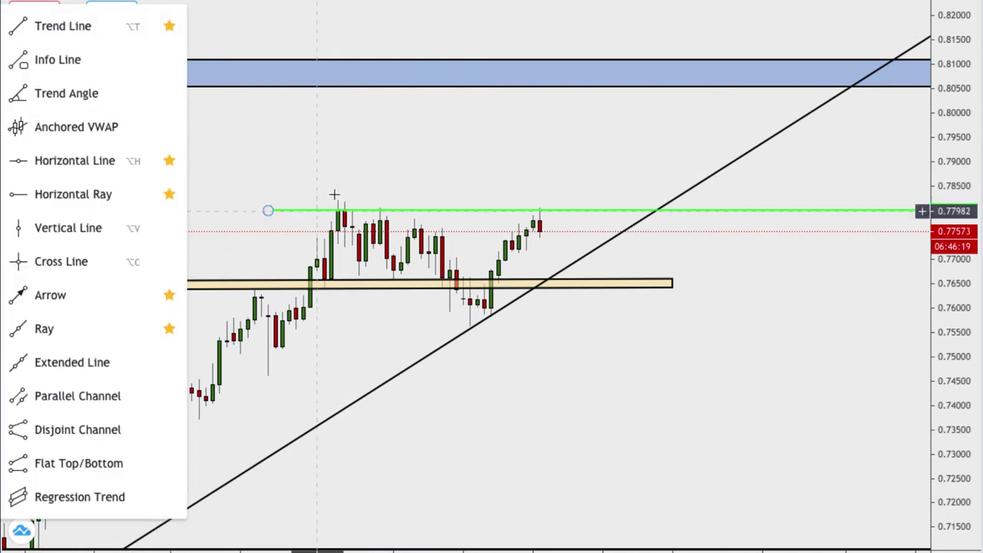
pyautogui.rightClick(379, 171)
pyautogui.click(654, 125)
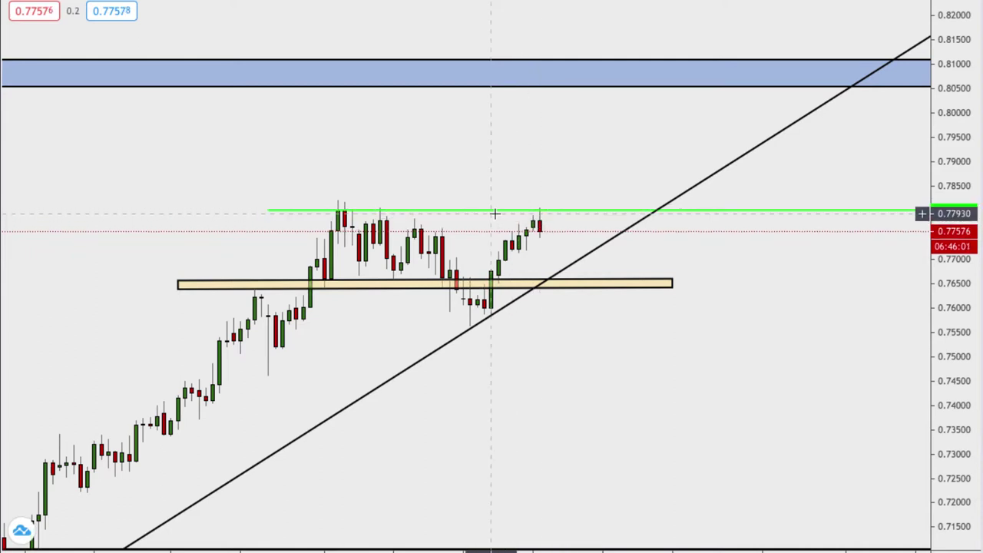
# Step: Draw a falling trendline from the 0.78224 high across the lower highs to about 0.766, just above the yellow zone
pyautogui.click(0, 37)
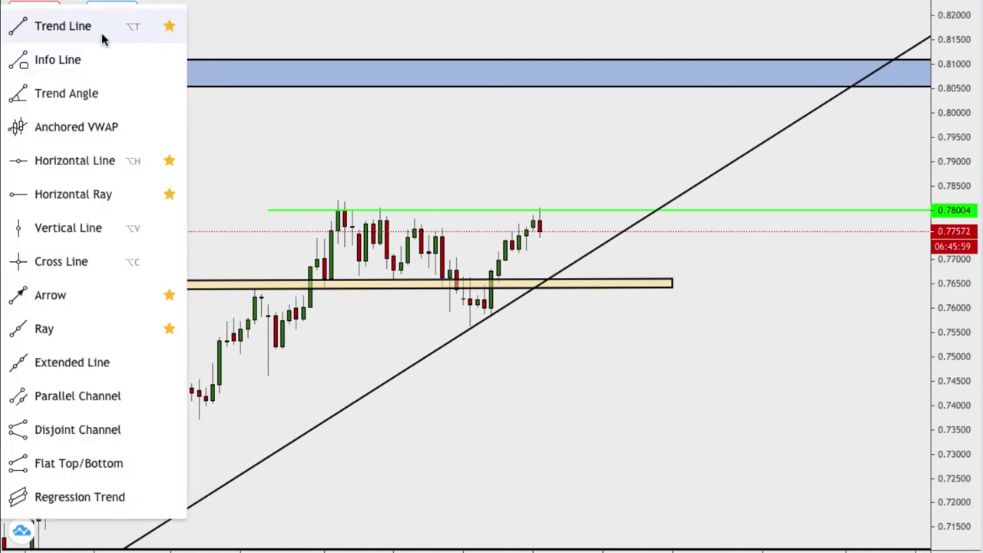
pyautogui.click(101, 38)
pyautogui.click(337, 199)
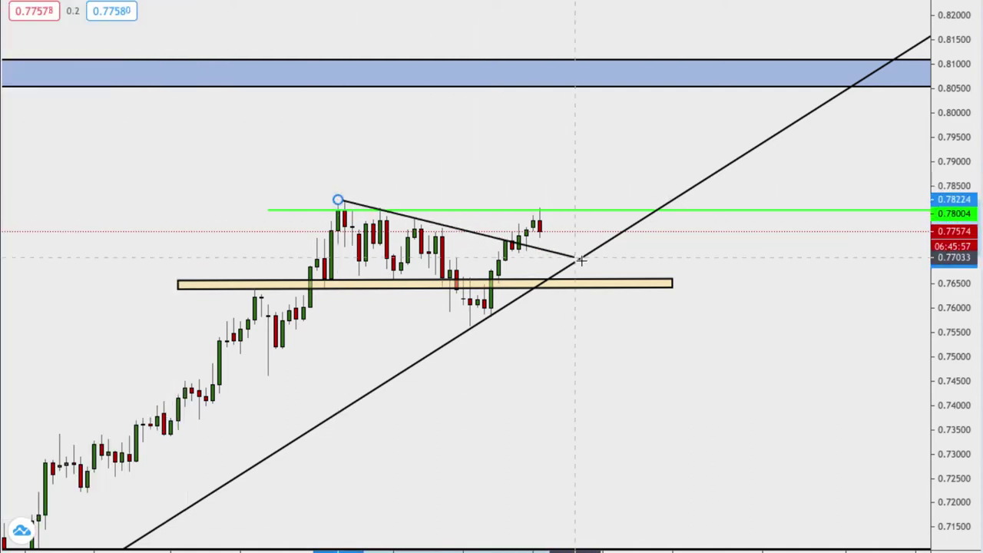
pyautogui.click(610, 278)
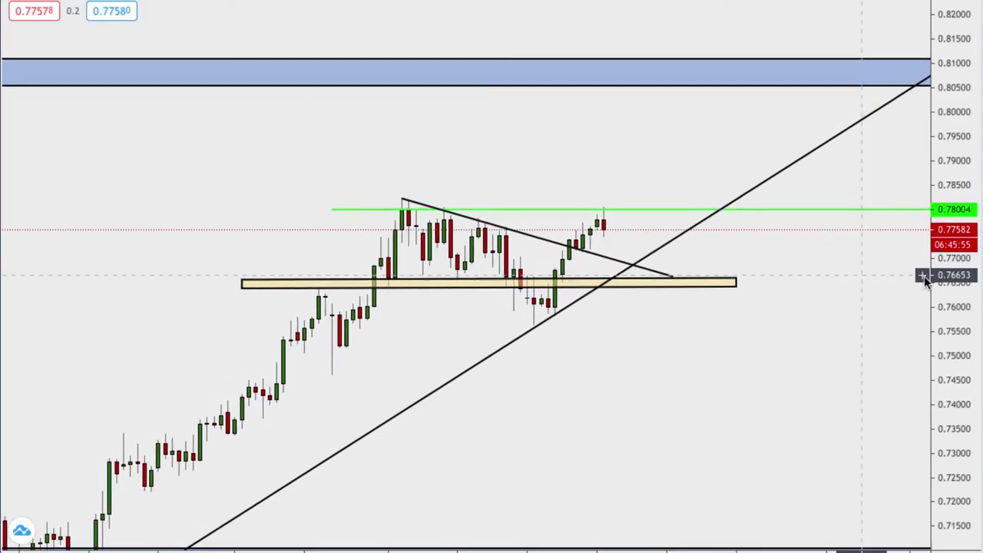
# Step: Draw a thin, nearly horizontal yellow zone at about 0.7718, from the falling trendline's breakout to the rising trendline
pyautogui.scroll(3, 774, 325)
pyautogui.moveTo(697, 358); pyautogui.dragTo(730, 347)
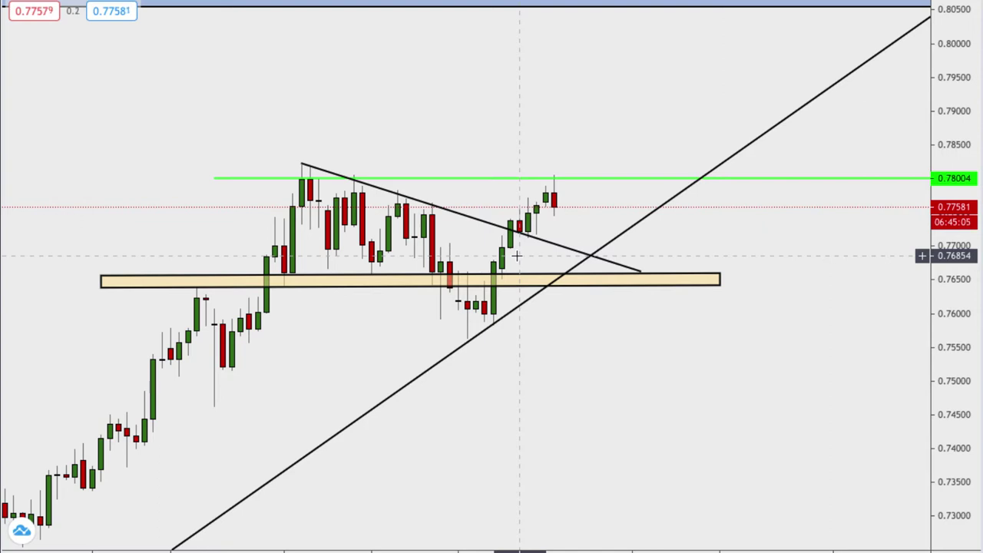
pyautogui.click(556, 178)
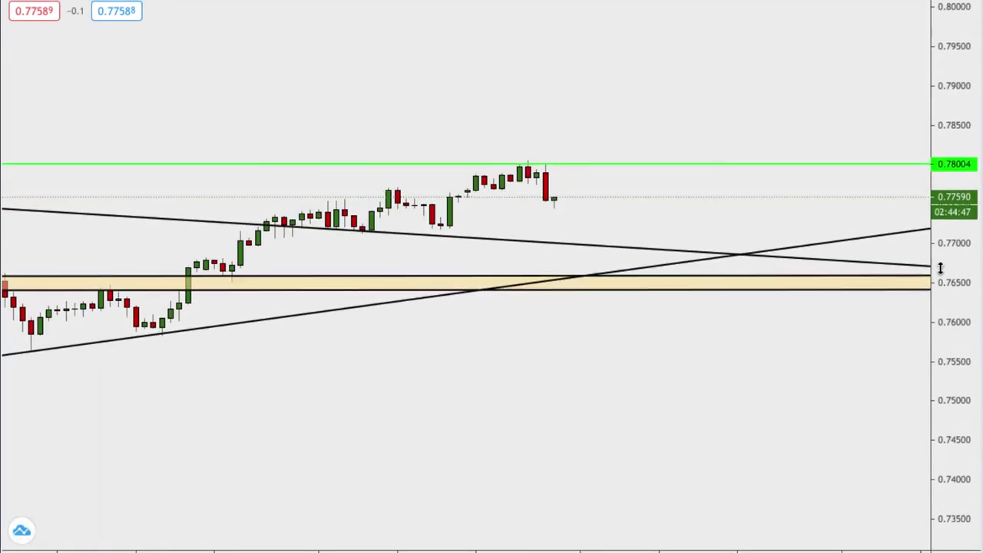
pyautogui.scroll(5, 941, 313)
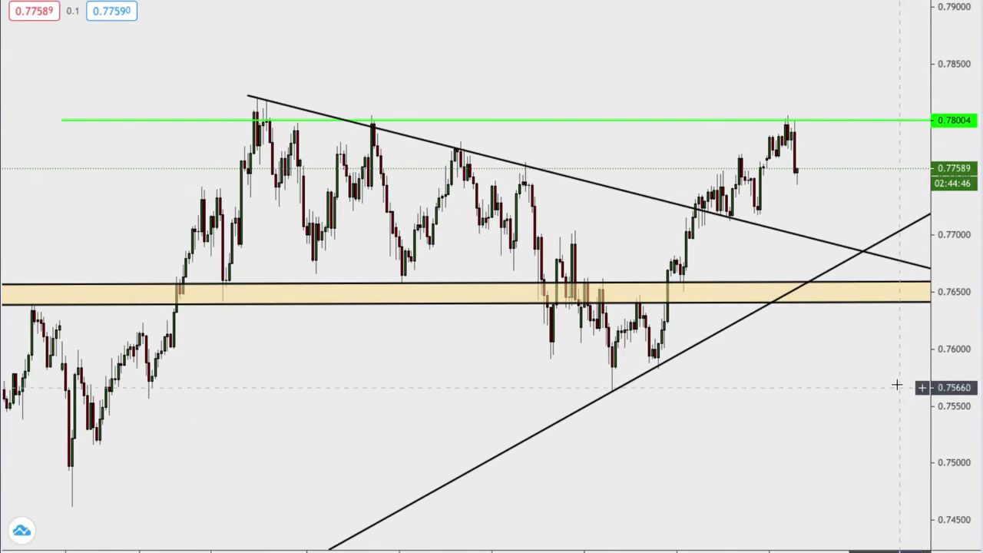
pyautogui.moveTo(897, 384); pyautogui.dragTo(662, 415)
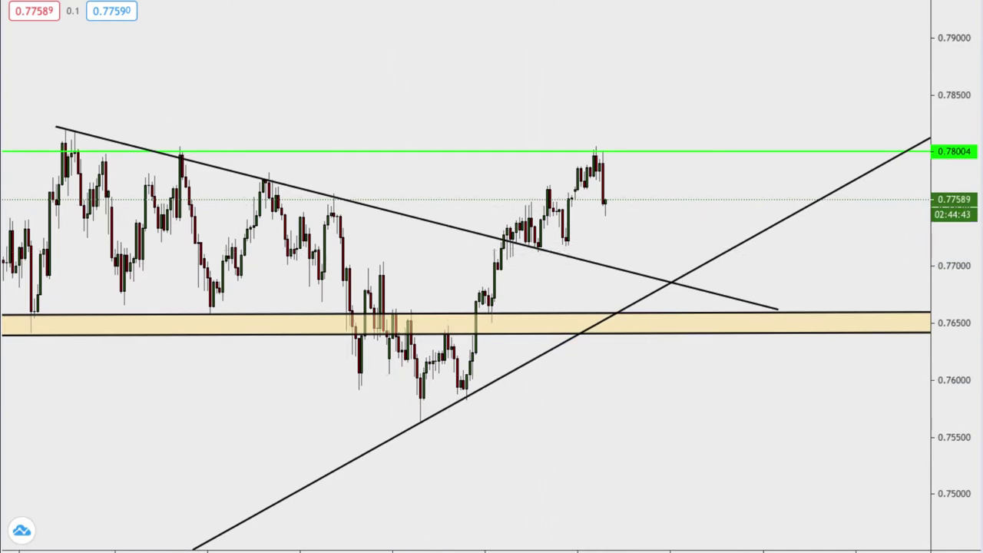
pyautogui.click(511, 246)
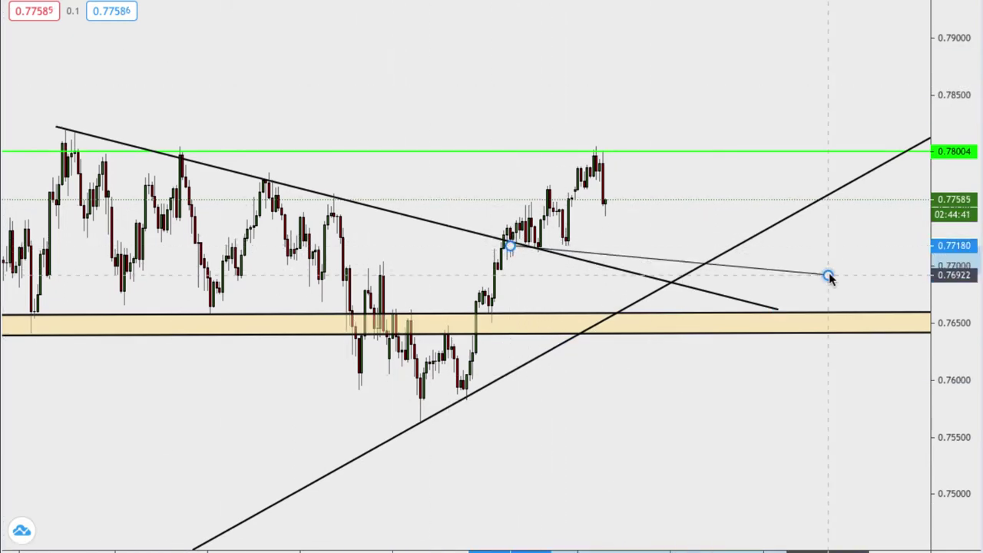
pyautogui.click(725, 248)
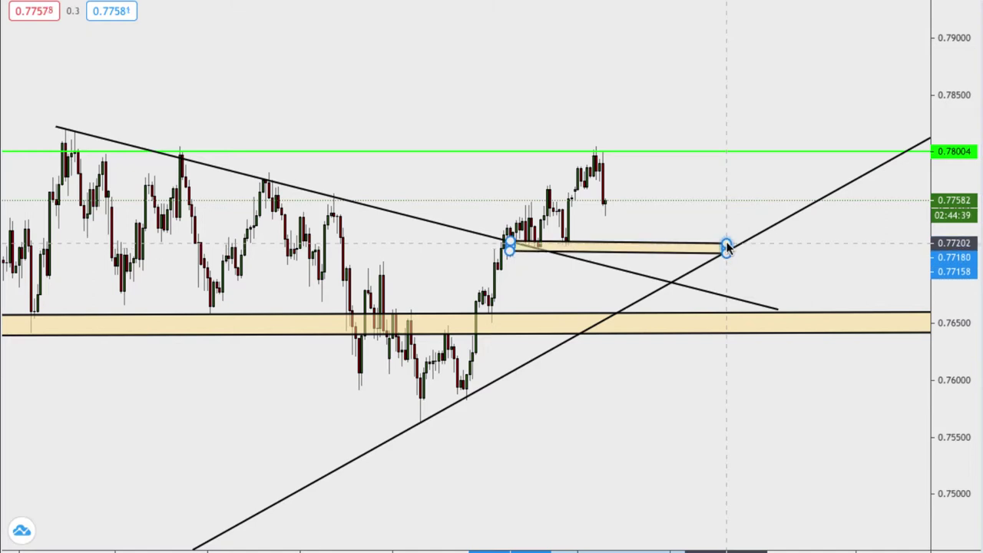
pyautogui.click(727, 248)
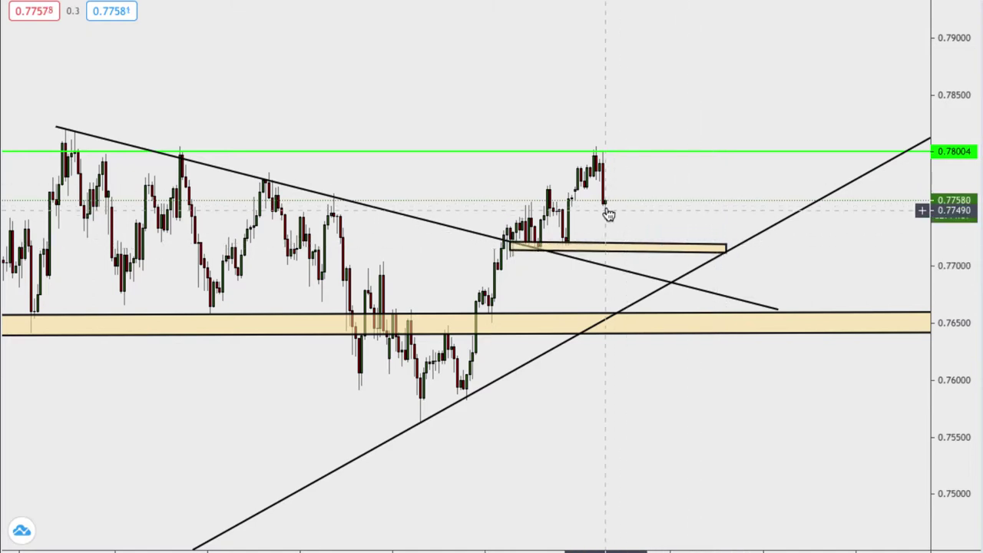
pyautogui.click(658, 220)
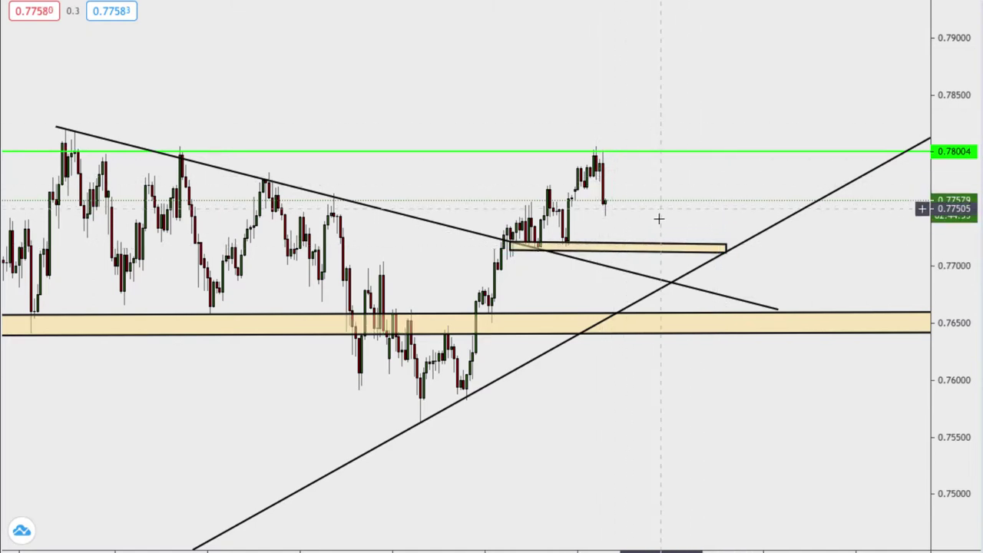
# Step: Delete the thin yellow zone drawn between the two trendlines
pyautogui.click(648, 248)
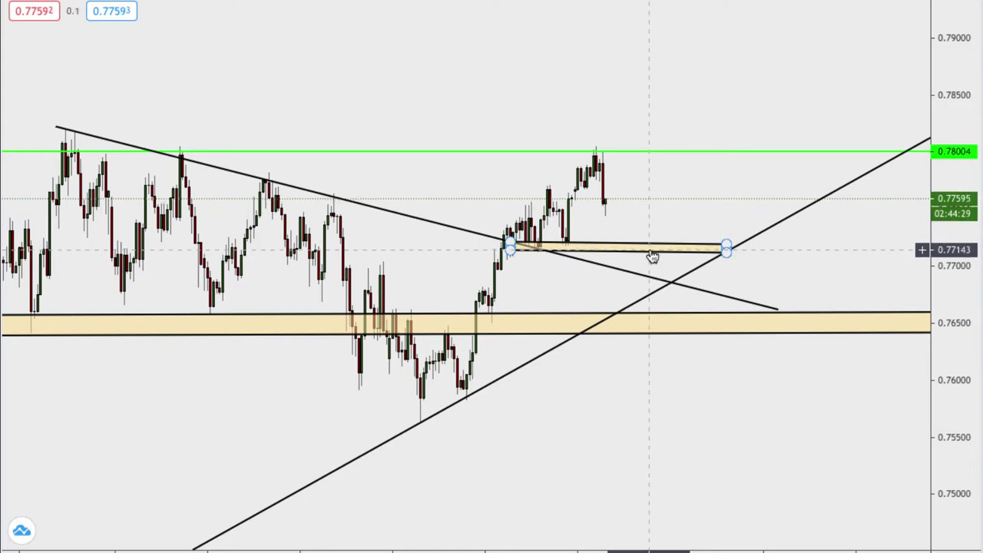
pyautogui.click(651, 252)
pyautogui.press('Delete')
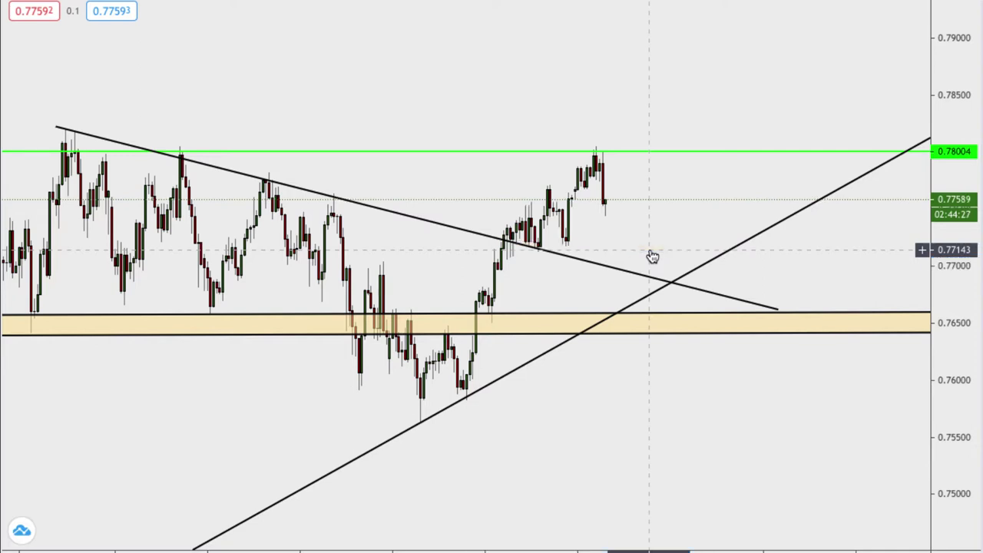
# Step: Mark the retest lows with a thin yellow zone running from about 0.77180 at the falling trendline's breakout to the rising trendline
pyautogui.scroll(-2, 640, 180)
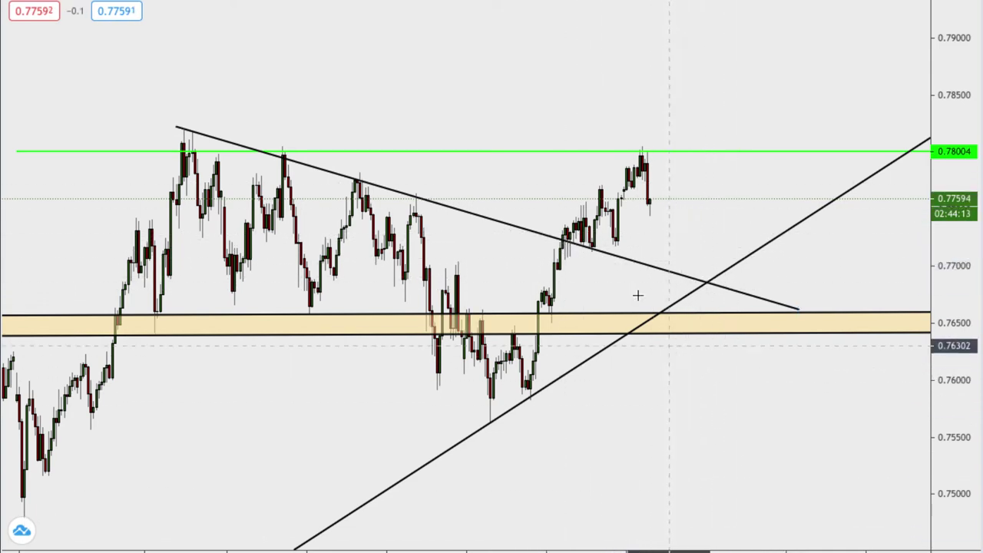
pyautogui.hotkey('alt', 't')
pyautogui.click(572, 246)
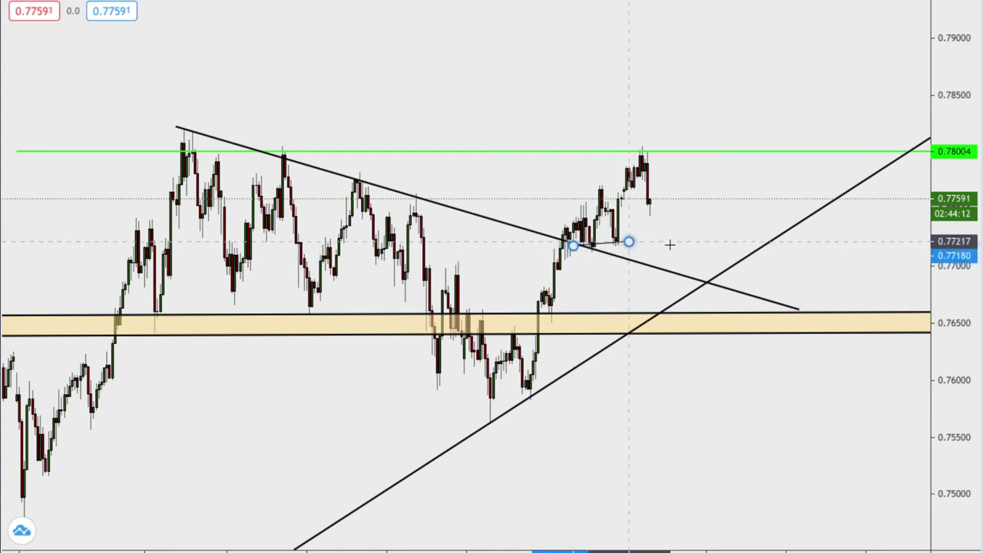
pyautogui.click(756, 250)
pyautogui.click(756, 248)
pyautogui.click(760, 246)
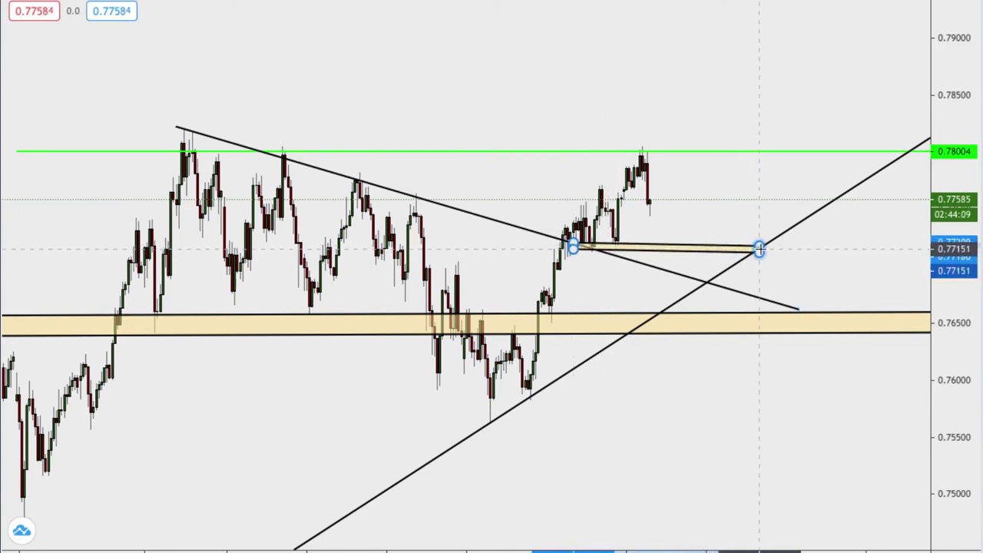
pyautogui.click(744, 218)
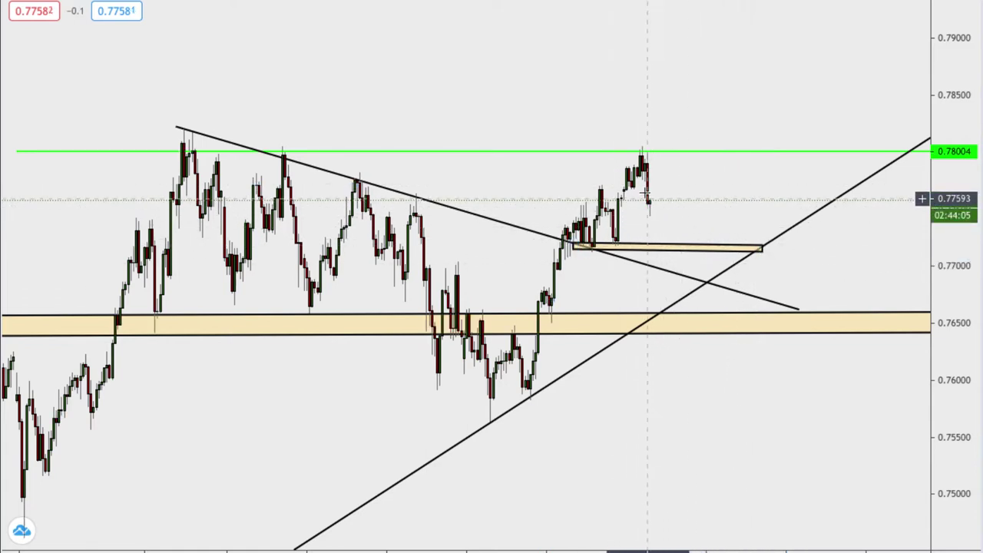
# Step: Examine the latest price action between the green 0.78004 level, the thin yellow zone and the rising trendline
pyautogui.click(660, 247)
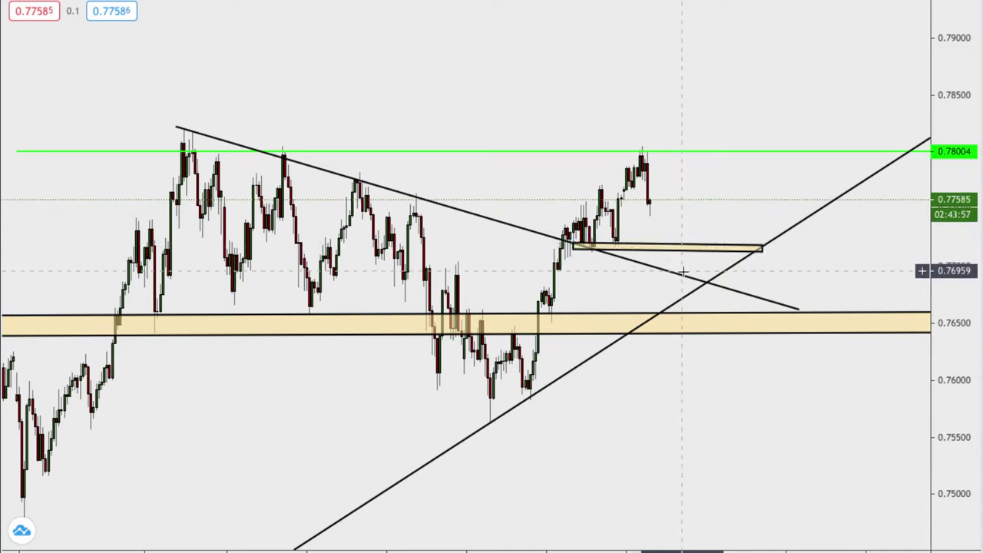
pyautogui.click(668, 213)
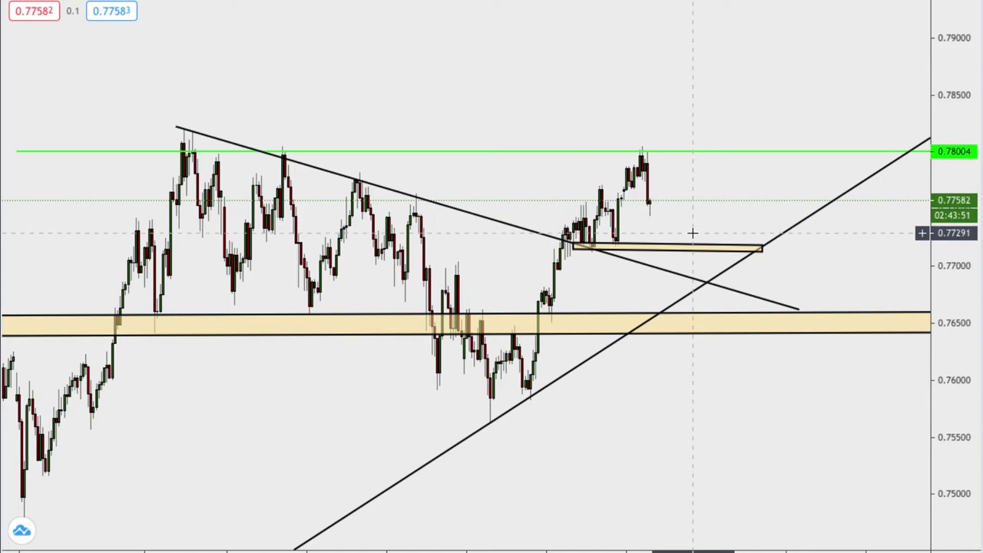
pyautogui.moveTo(693, 254)
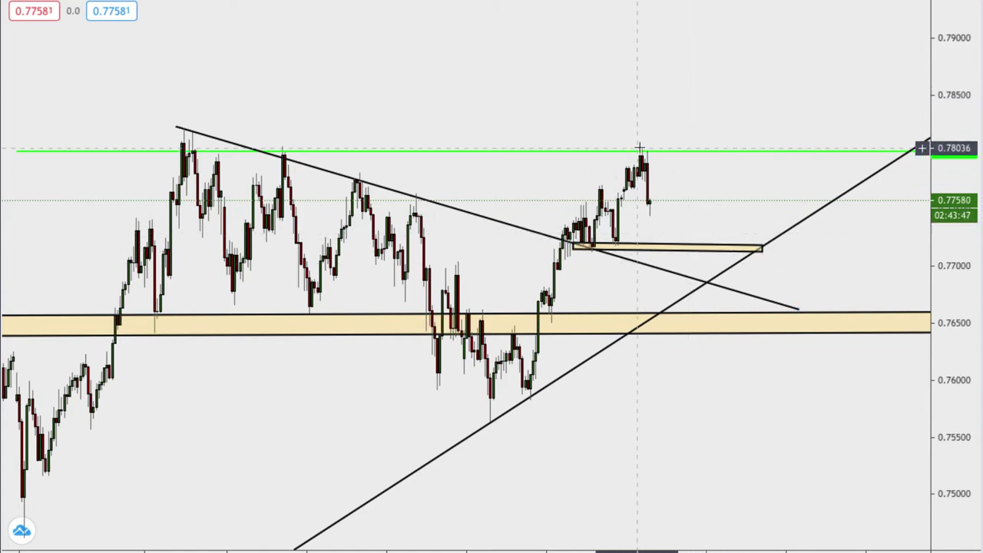
pyautogui.moveTo(636, 148)
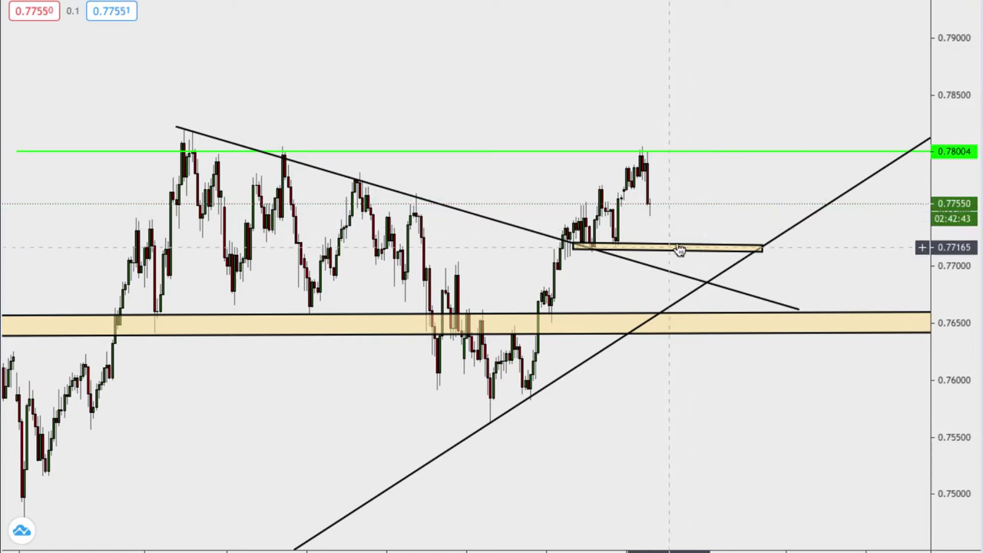
pyautogui.scroll(2, 668, 224)
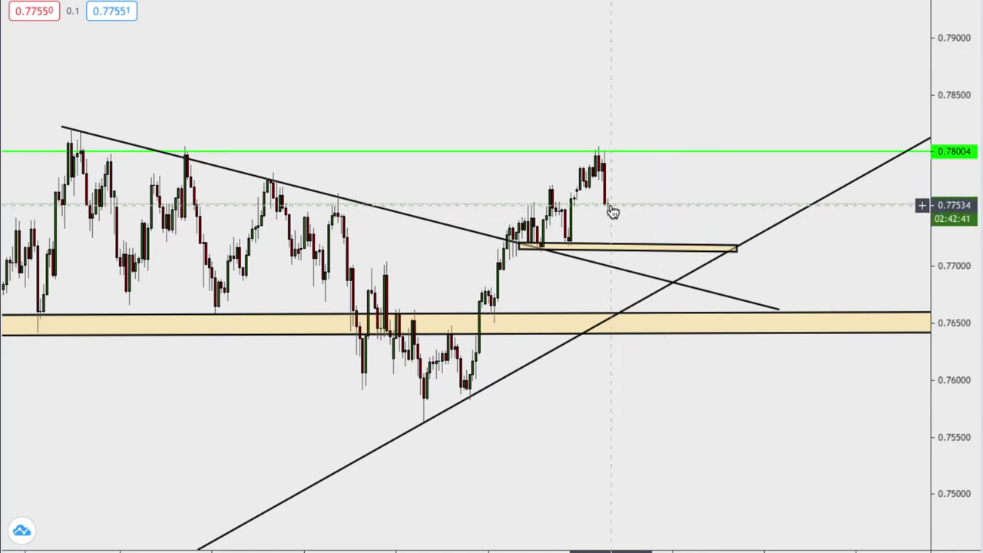
# Step: Delete the rising trendline, keeping the falling trendline, the yellow zones and the green 0.78004 level
pyautogui.click(627, 251)
pyautogui.click(617, 208)
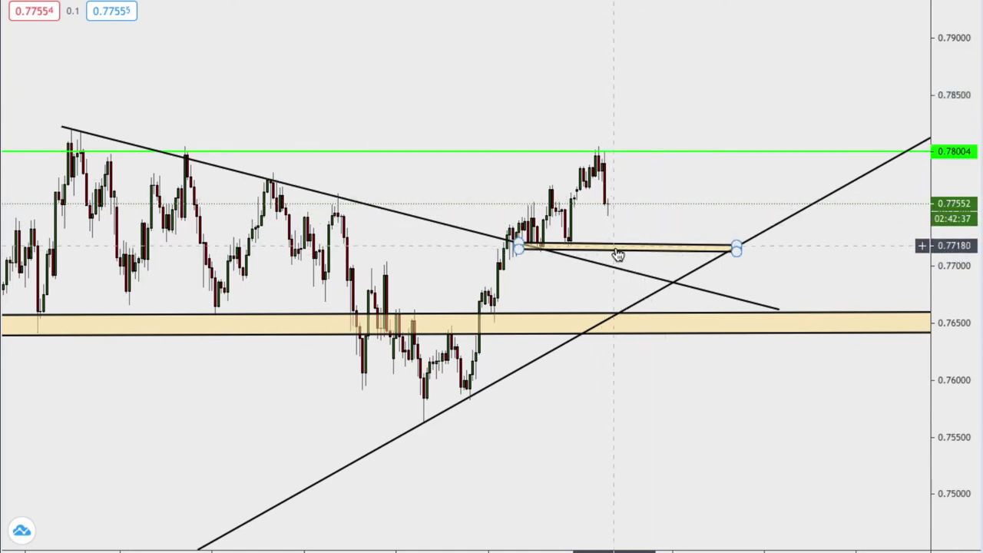
pyautogui.click(655, 248)
pyautogui.click(691, 259)
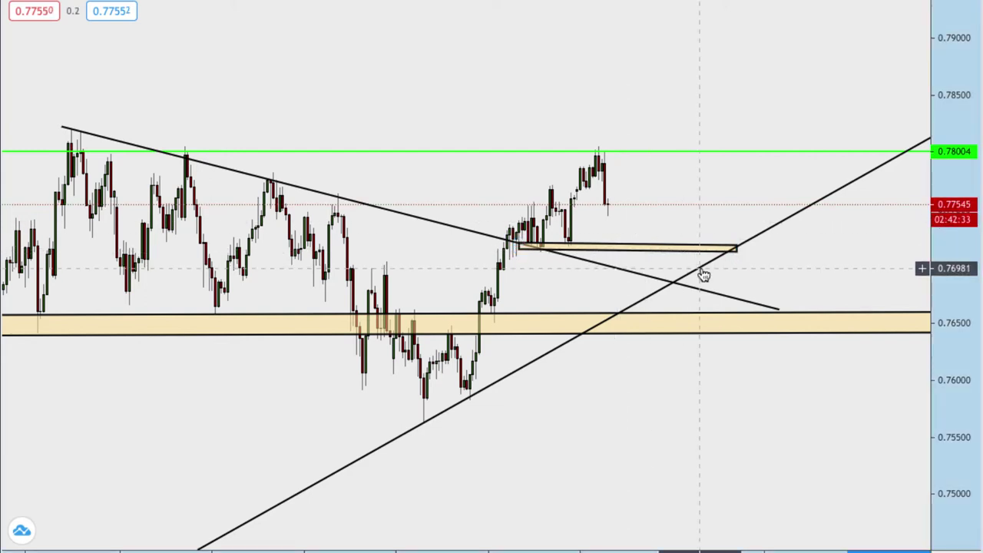
pyautogui.press('Delete')
pyautogui.scroll(2, 726, 210)
pyautogui.moveTo(759, 200); pyautogui.dragTo(809, 185)
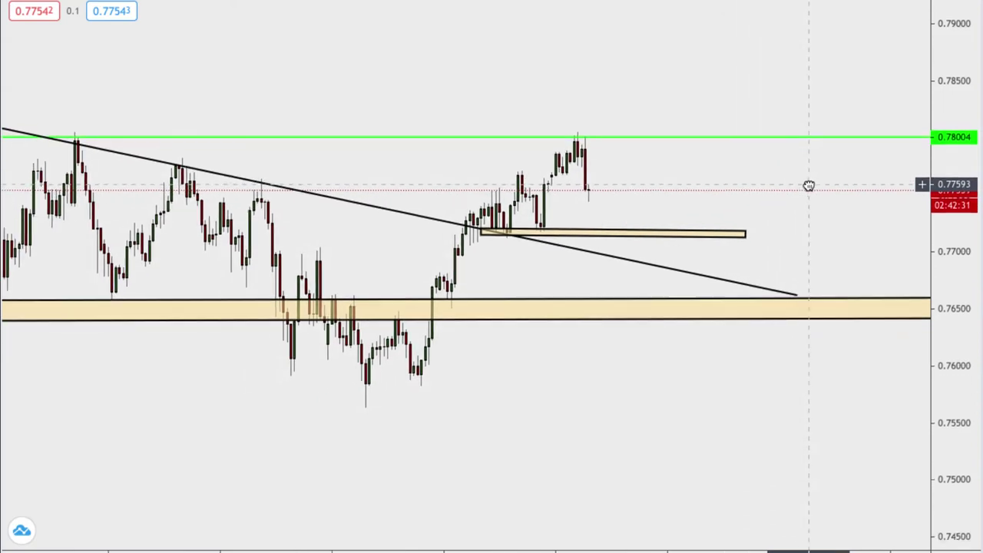
pyautogui.scroll(-2, 658, 177)
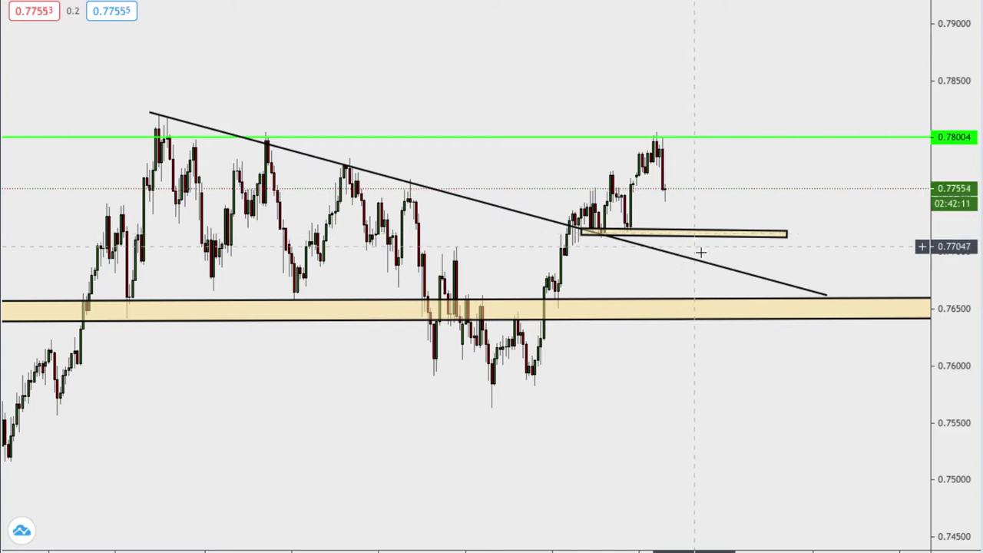
pyautogui.scroll(-4, 868, 219)
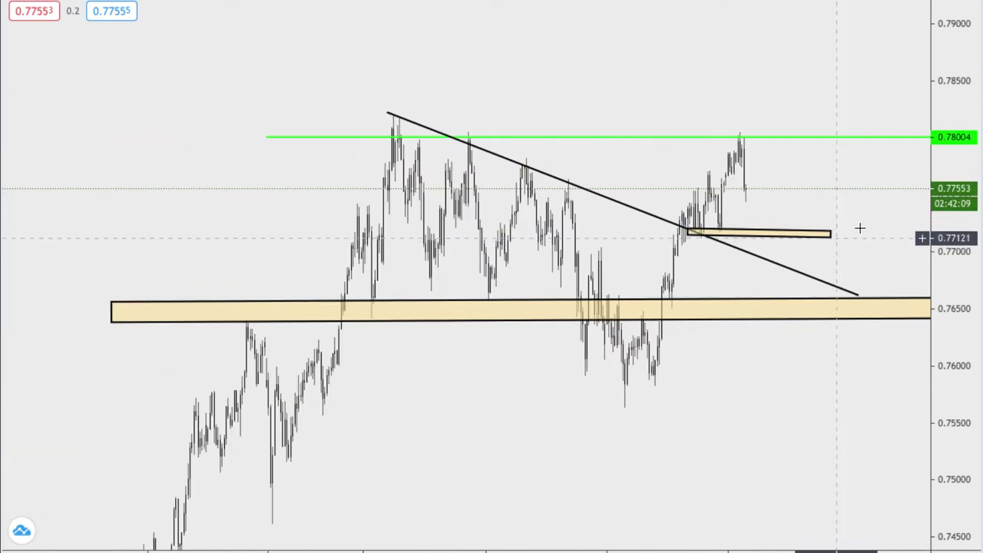
pyautogui.scroll(3, 824, 343)
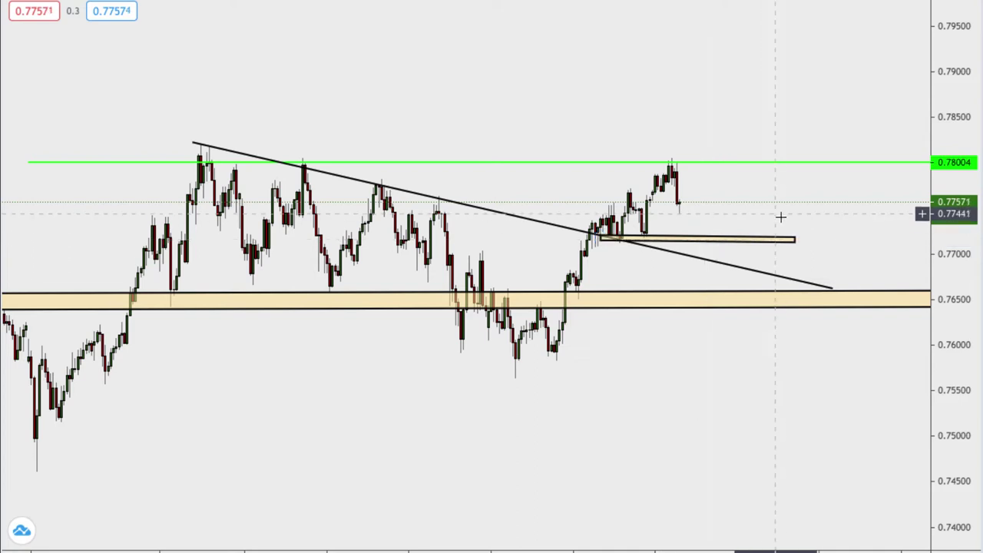
# Step: Move three instruments down the watchlist to the pair trading near 1.2110 and compress its price scale
pyautogui.press('Down')
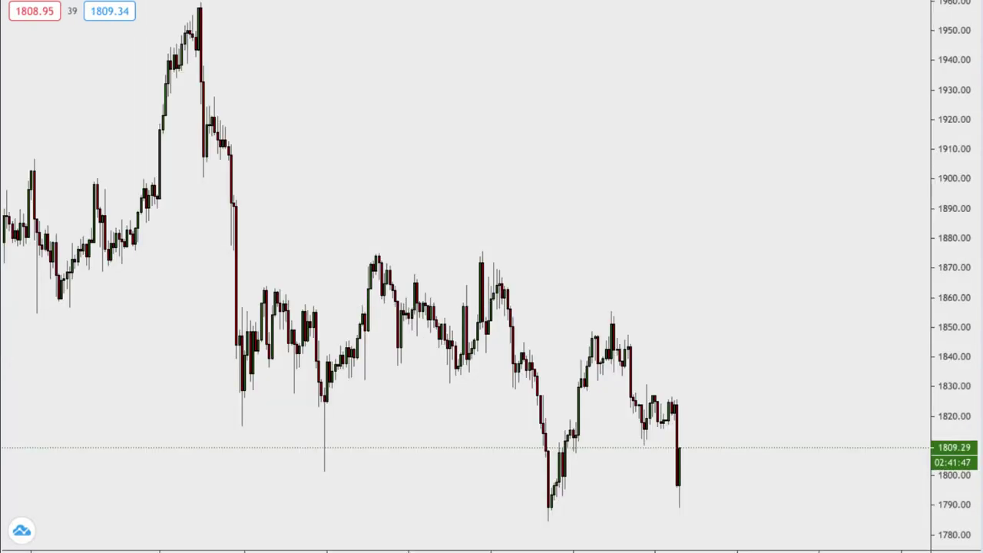
pyautogui.press('Down')
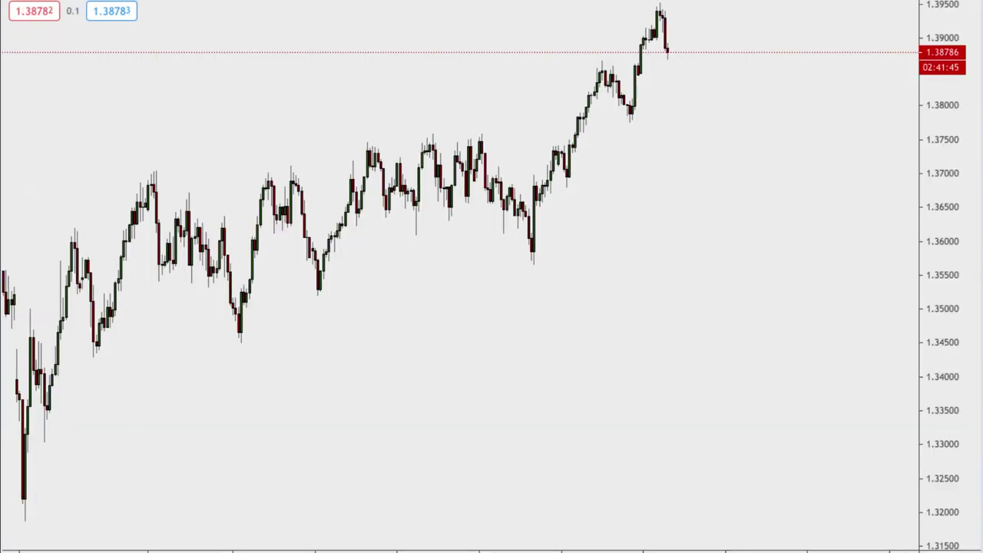
pyautogui.press('Down')
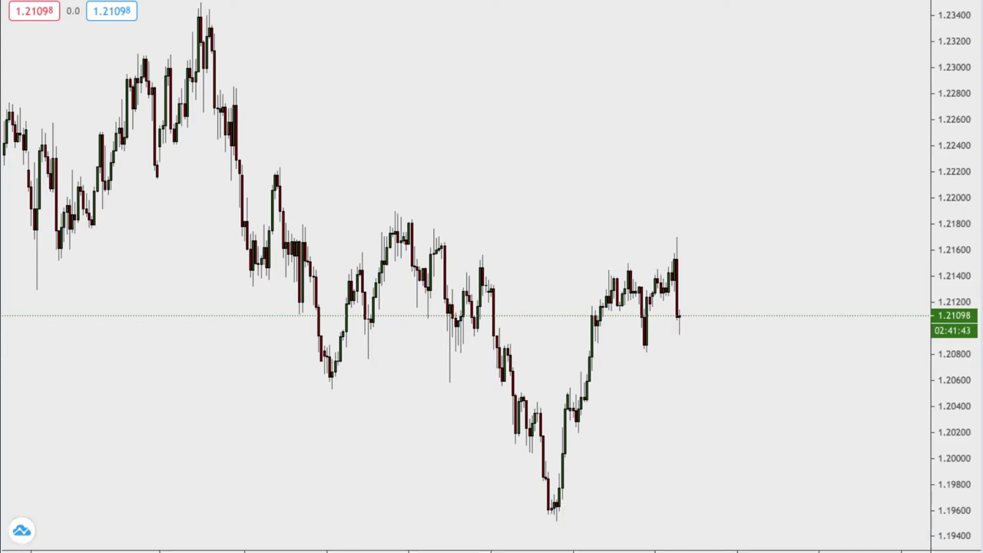
pyautogui.moveTo(970, 136); pyautogui.dragTo(949, 190)
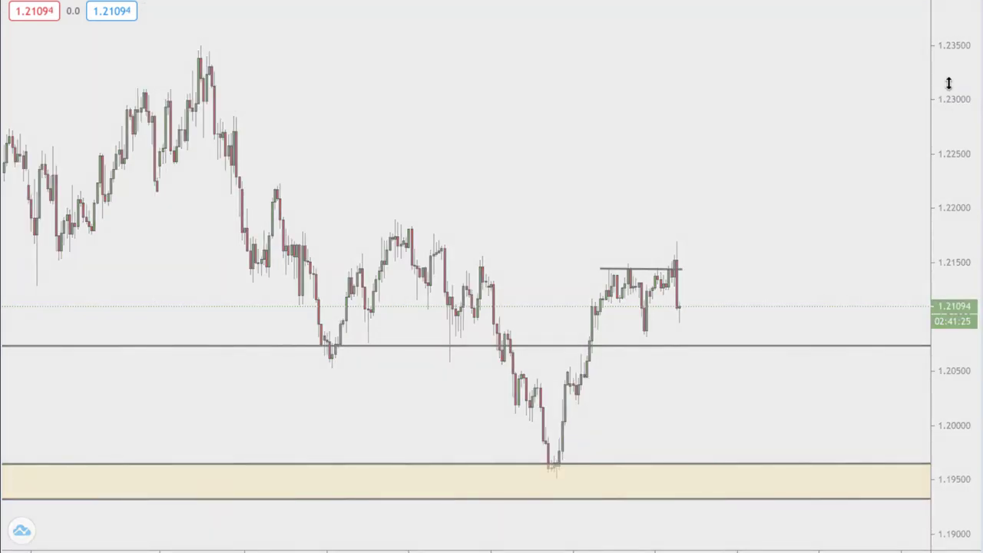
# Step: Set the chart interval to 1W and examine price between the two blue zones near 1.245 and 1.160
pyautogui.write('1W')
pyautogui.press('Return')
pyautogui.moveTo(956, 64); pyautogui.dragTo(980, 240)
pyautogui.moveTo(953, 148); pyautogui.dragTo(959, 383)
pyautogui.scroll(6, 845, 340)
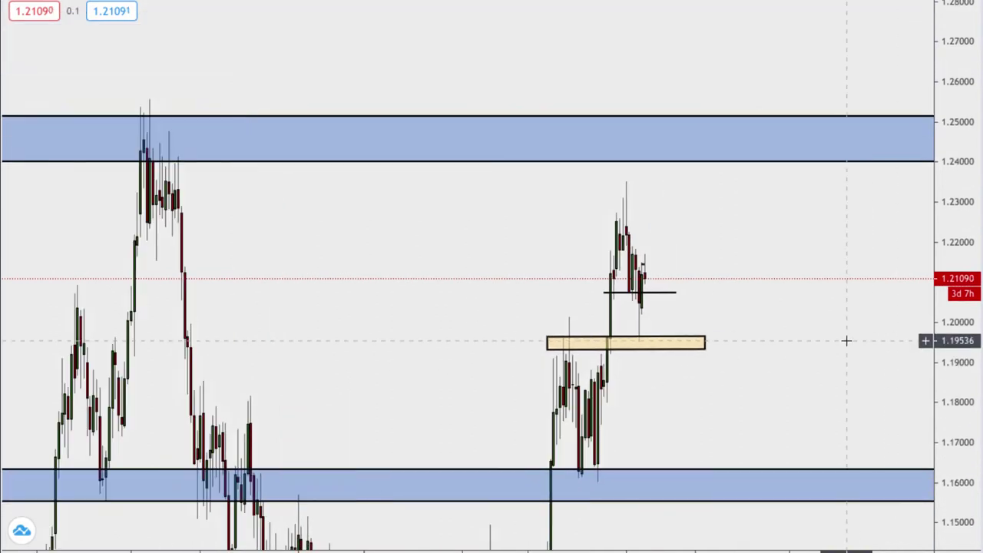
pyautogui.moveTo(751, 349); pyautogui.dragTo(929, 249)
# Step: Switch to the daily chart and frame the latest swing between the upper and lower blue zones
pyautogui.moveTo(970, 285); pyautogui.dragTo(551, 249)
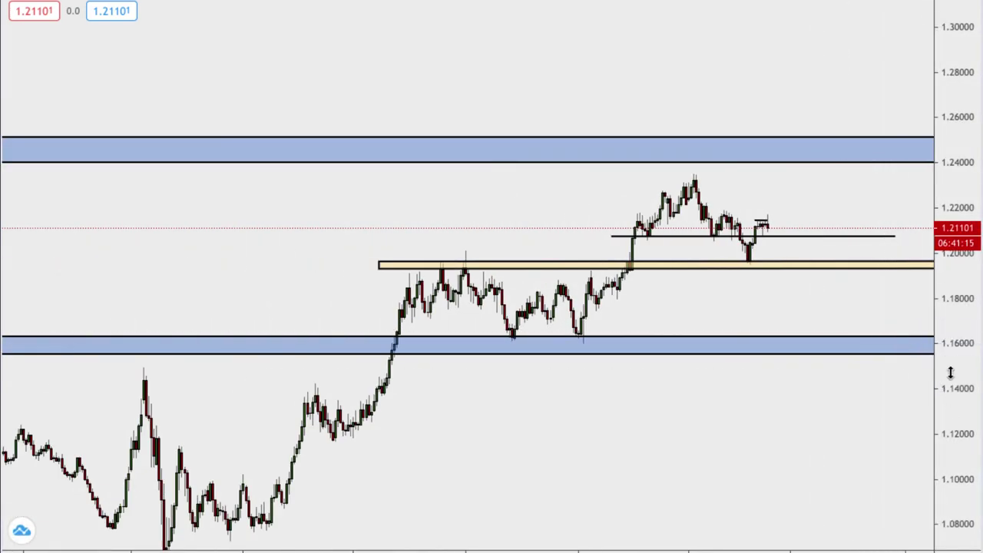
pyautogui.scroll(5, 735, 360)
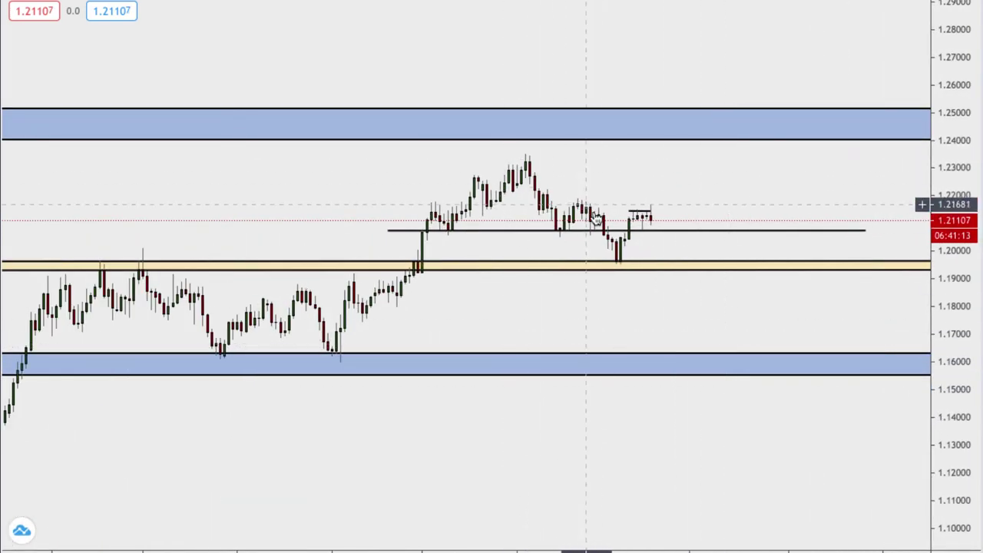
pyautogui.moveTo(954, 407); pyautogui.dragTo(878, 355)
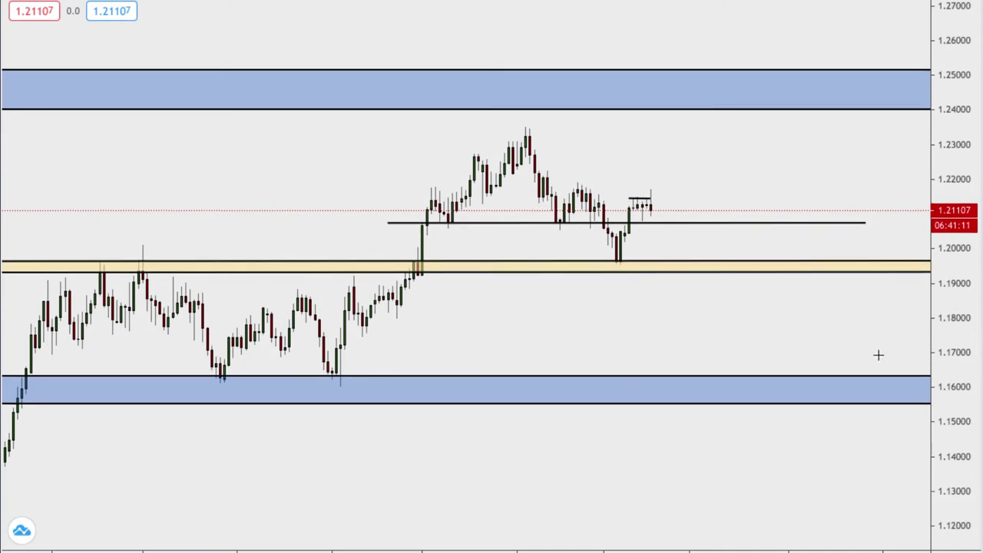
pyautogui.moveTo(694, 332); pyautogui.dragTo(724, 357)
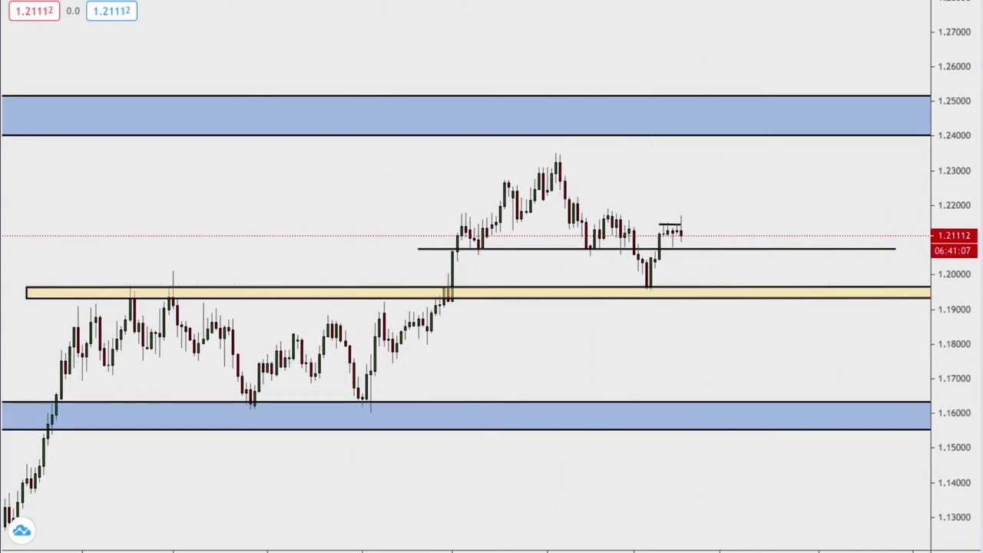
# Step: Measure the upswing from the 1.15907 low to the peak at about 1.2335 with a Fibonacci retracement, and delete it
pyautogui.click(371, 416)
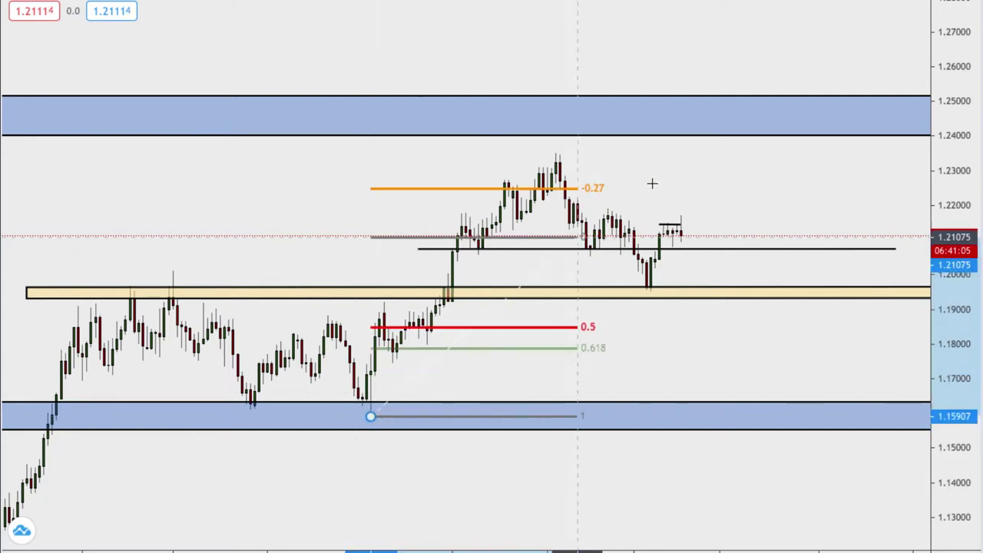
pyautogui.click(779, 156)
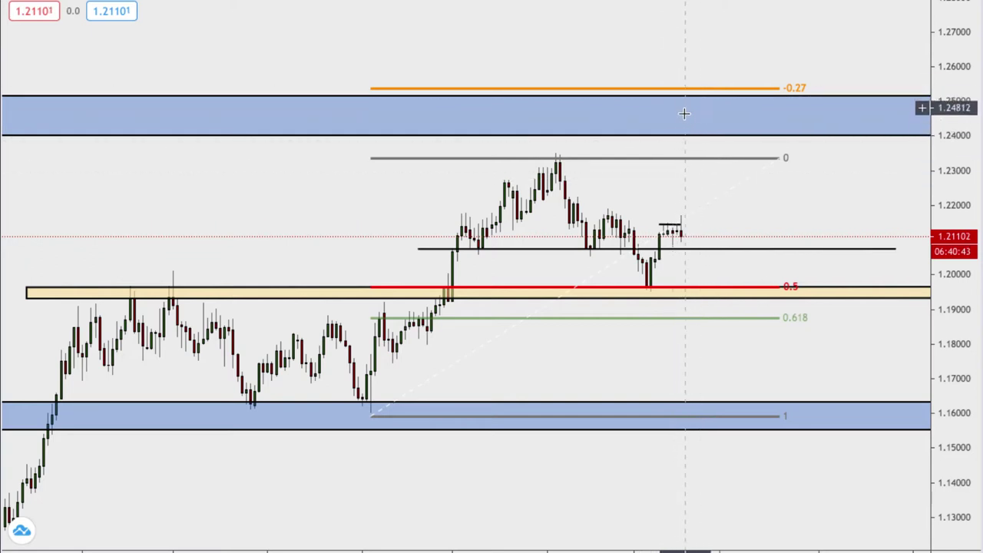
pyautogui.click(747, 160)
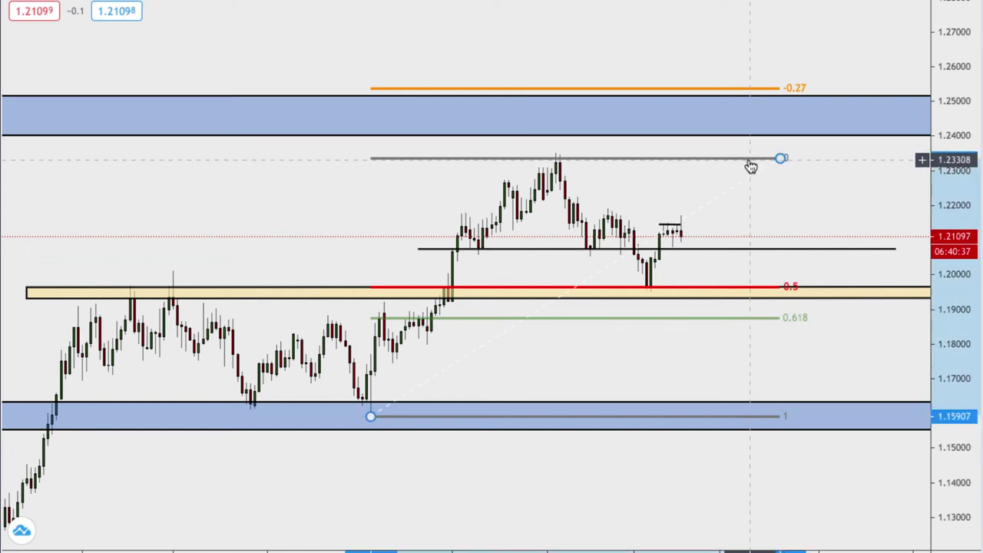
pyautogui.press('Delete')
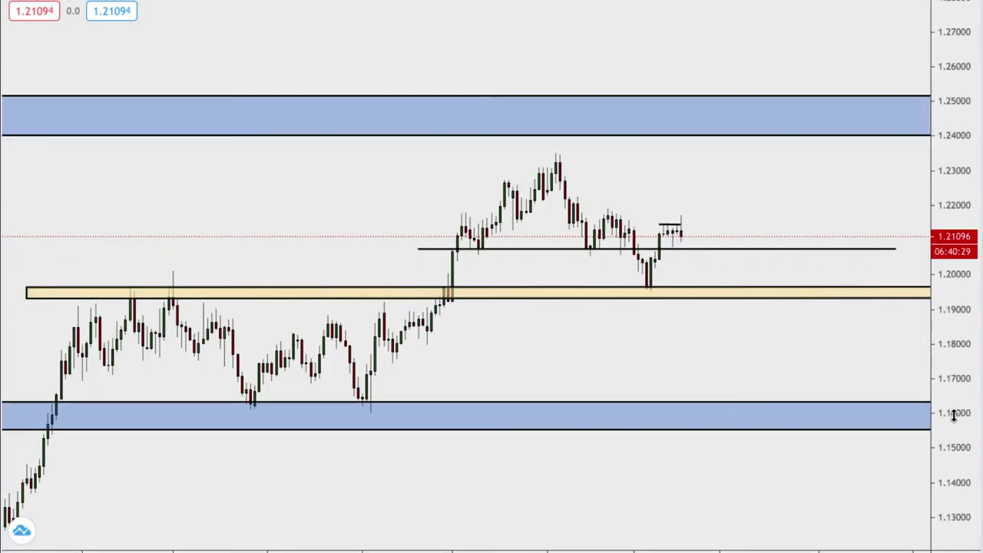
# Step: Draw a falling trendline from the 1.23477 peak along the lower highs to about 1.186, and delete it
pyautogui.moveTo(960, 424); pyautogui.dragTo(952, 358)
pyautogui.moveTo(780, 384); pyautogui.dragTo(785, 377)
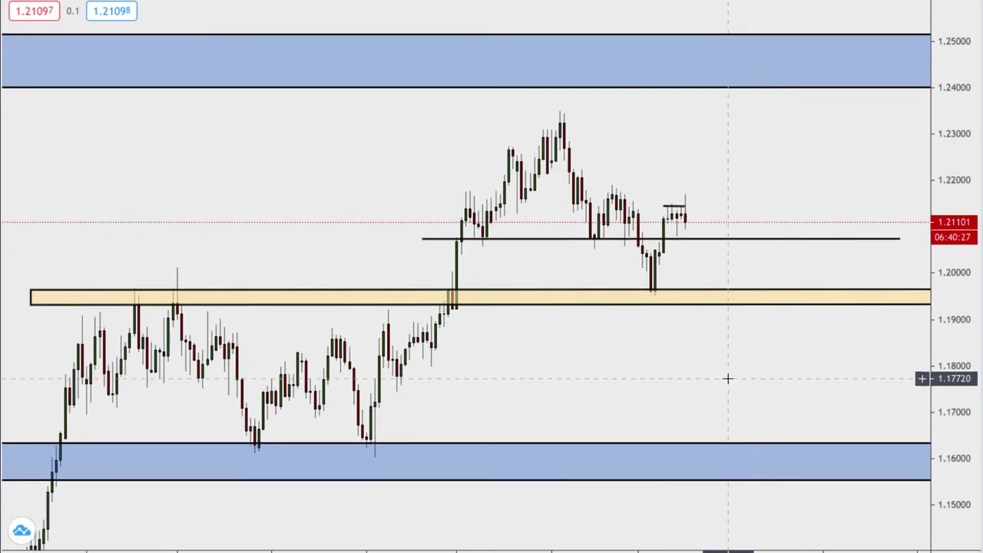
pyautogui.scroll(1, 728, 378)
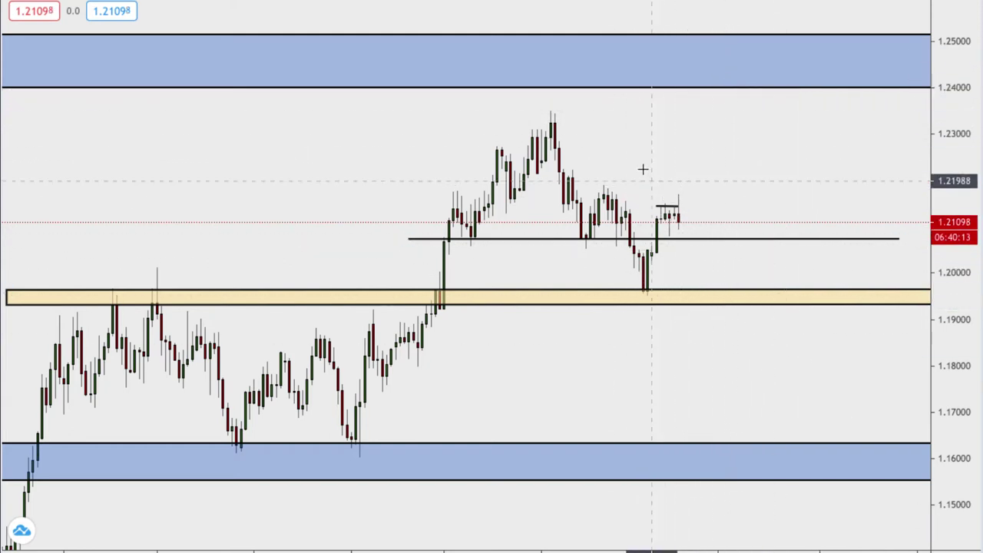
pyautogui.click(550, 113)
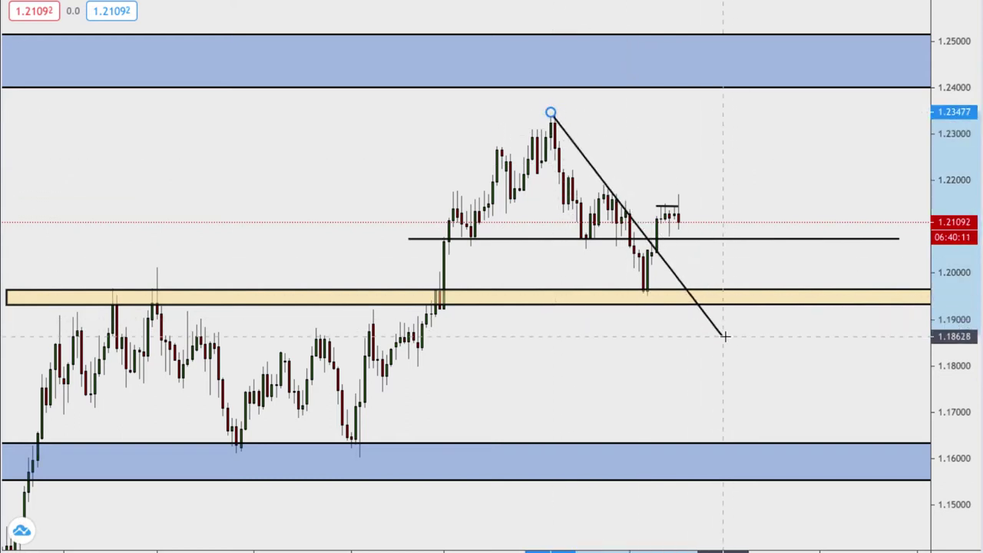
pyautogui.click(734, 336)
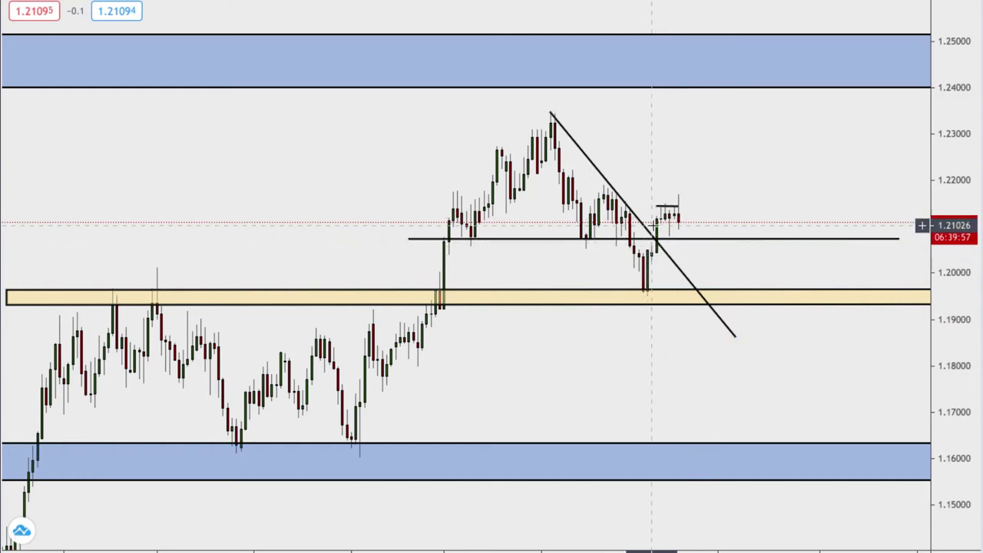
pyautogui.click(652, 235)
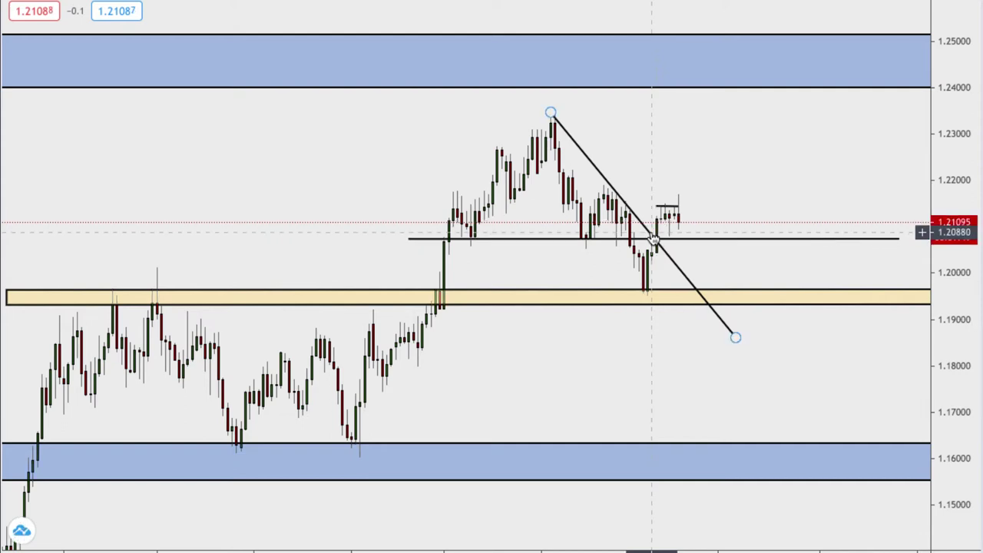
pyautogui.press('Delete')
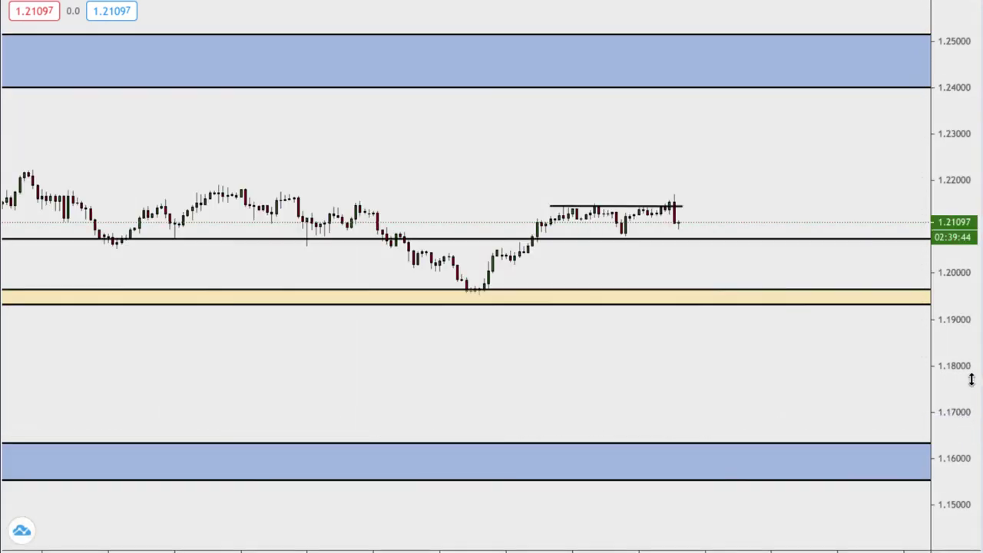
# Step: Switch to the 4-hour chart and examine the latest candles between the short resistance line near 1.2145 and the yellow zone
pyautogui.scroll(4, 814, 250)
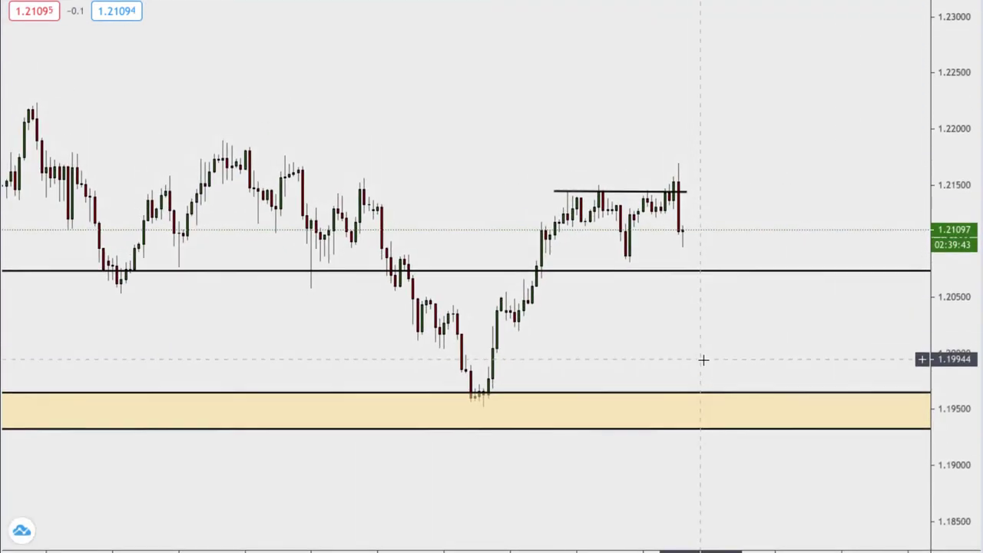
pyautogui.moveTo(973, 356); pyautogui.dragTo(957, 301)
pyautogui.moveTo(768, 235); pyautogui.dragTo(820, 219)
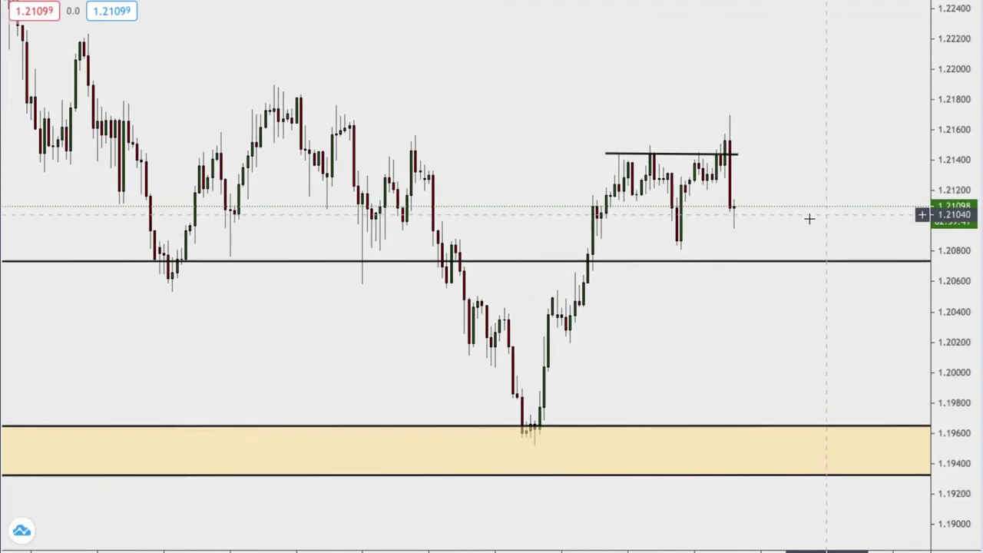
pyautogui.scroll(2, 691, 231)
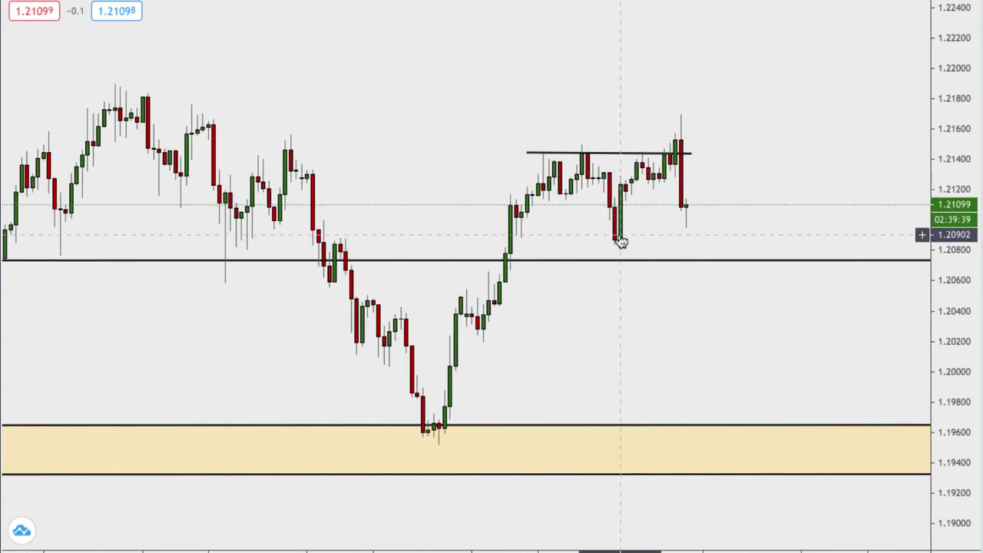
# Step: Switch to the 1-hour chart and frame the rise from the yellow zone to the short resistance line
pyautogui.scroll(1, 619, 245)
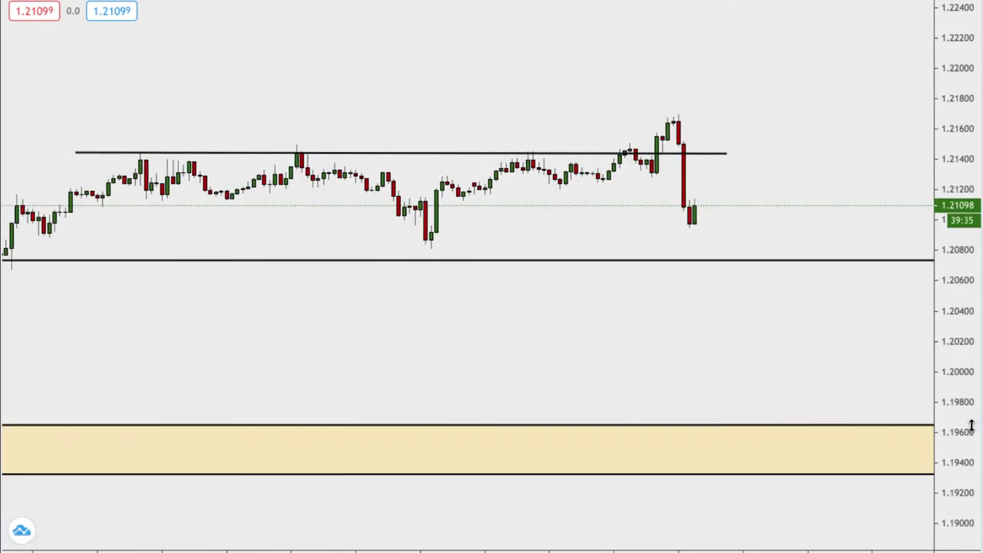
pyautogui.scroll(-2, 620, 239)
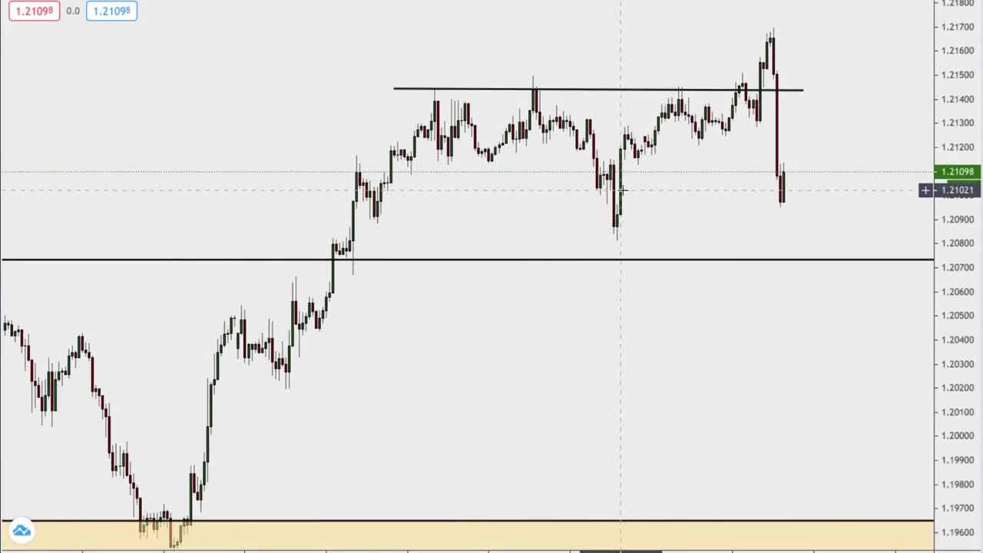
pyautogui.moveTo(628, 200); pyautogui.dragTo(625, 215)
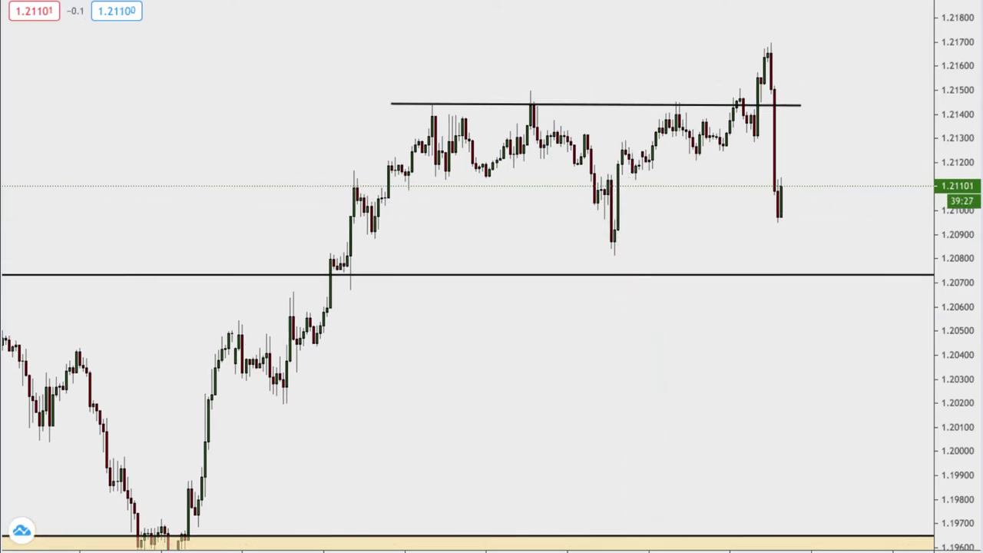
# Step: Draw a Fibonacci retracement from the 1.20204 swing low to about 1.2149 at the range highs, ending before the final spike
pyautogui.click(288, 398)
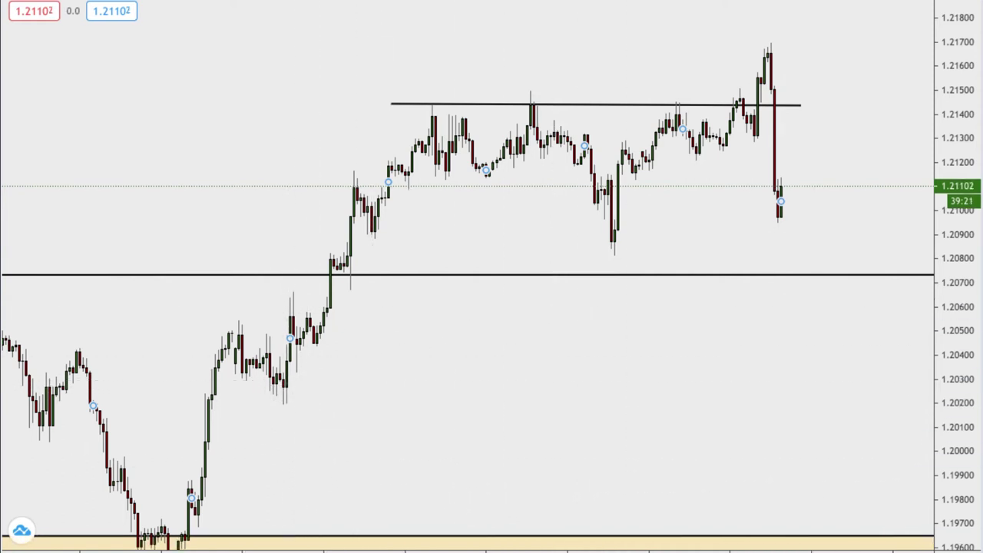
pyautogui.hotkey('alt', 'f')
pyautogui.click(283, 401)
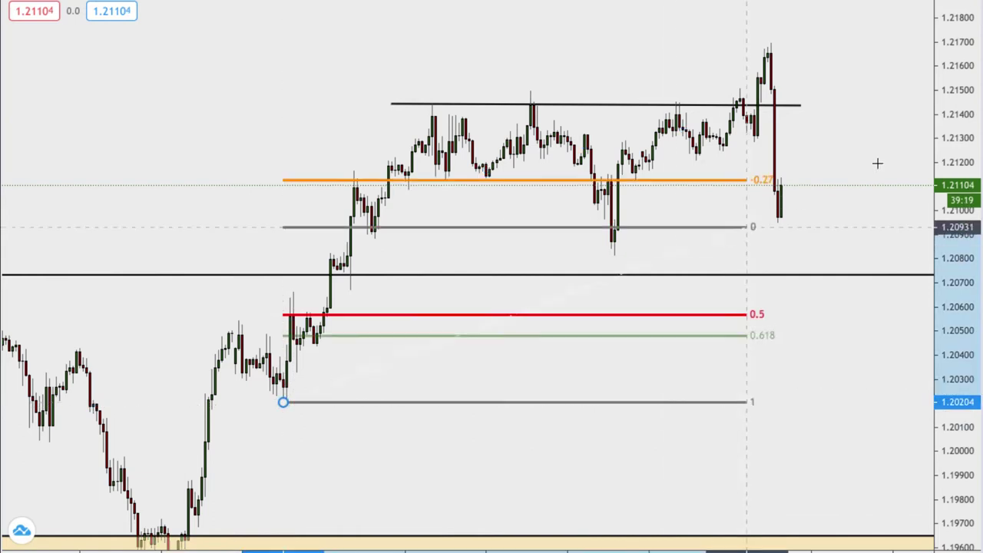
pyautogui.click(901, 97)
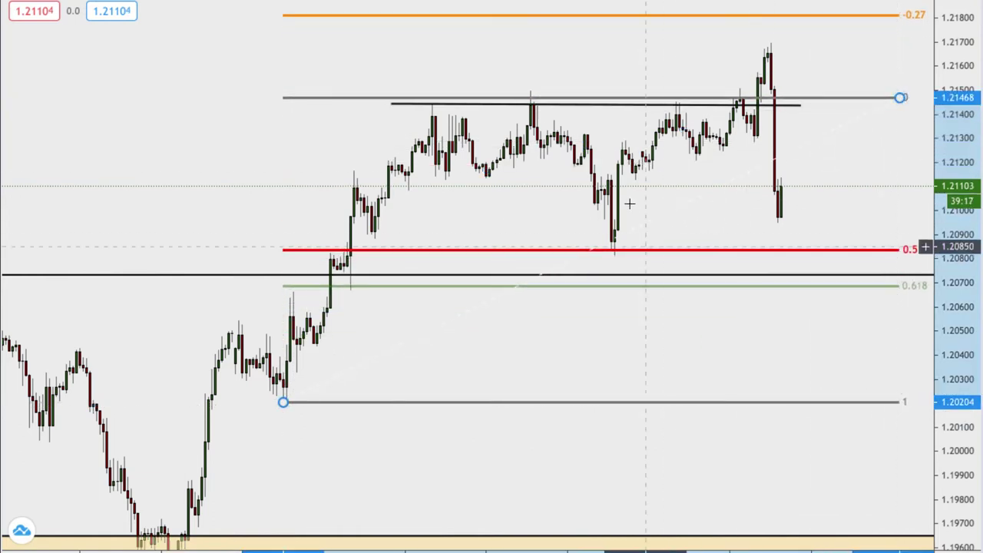
pyautogui.moveTo(899, 97); pyautogui.dragTo(721, 91)
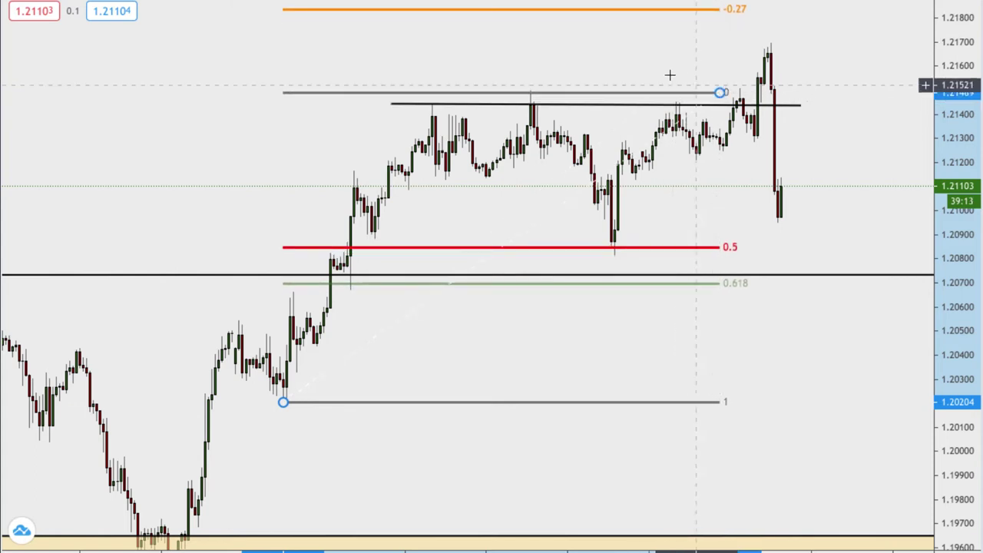
# Step: Examine the 1-hour pullback to the 0.5 Fibonacci level against the swing low and the short resistance line along the range highs
pyautogui.click(295, 410)
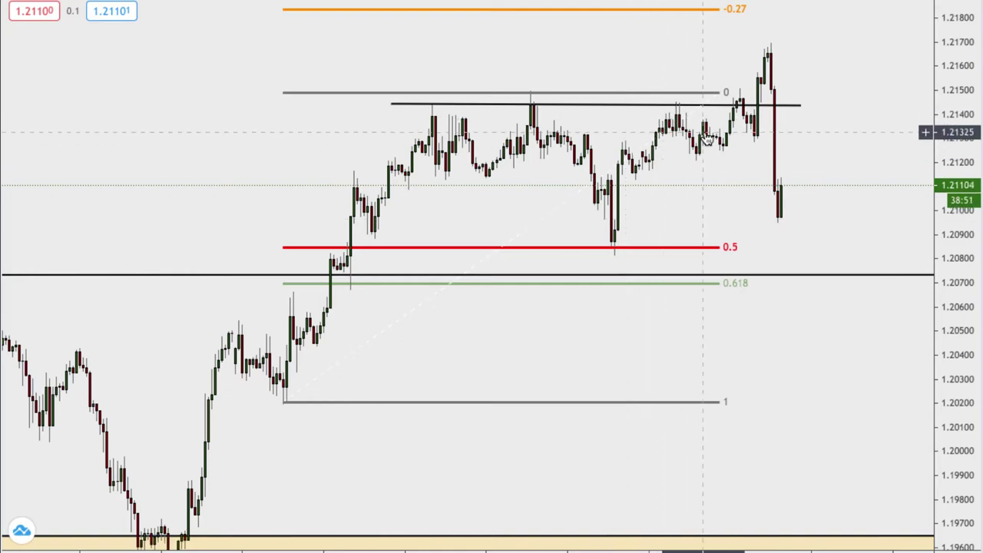
pyautogui.scroll(-2, 909, 119)
pyautogui.scroll(-2, 908, 119)
pyautogui.moveTo(961, 103); pyautogui.dragTo(946, 176)
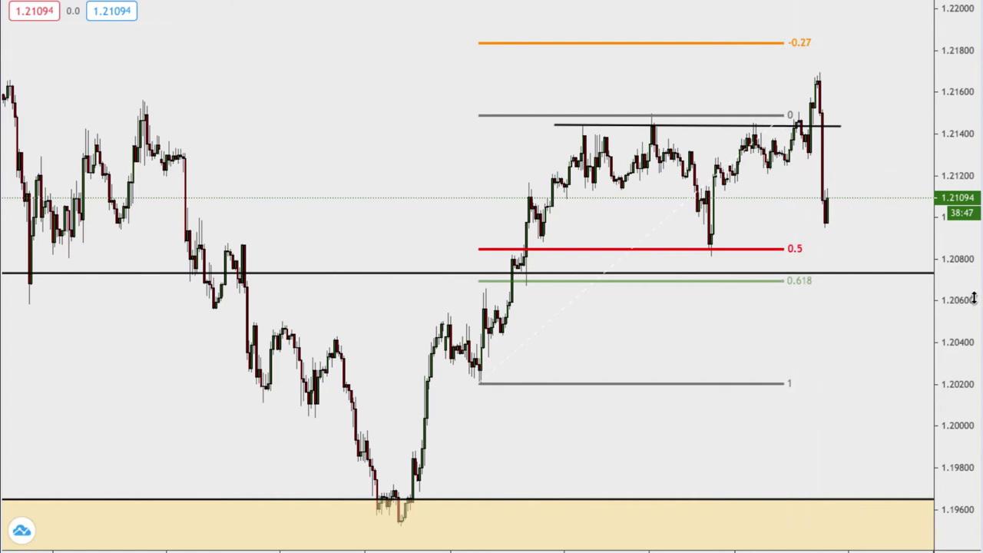
pyautogui.moveTo(939, 116); pyautogui.dragTo(938, 142)
pyautogui.scroll(3, 848, 159)
pyautogui.moveTo(859, 166); pyautogui.dragTo(913, 226)
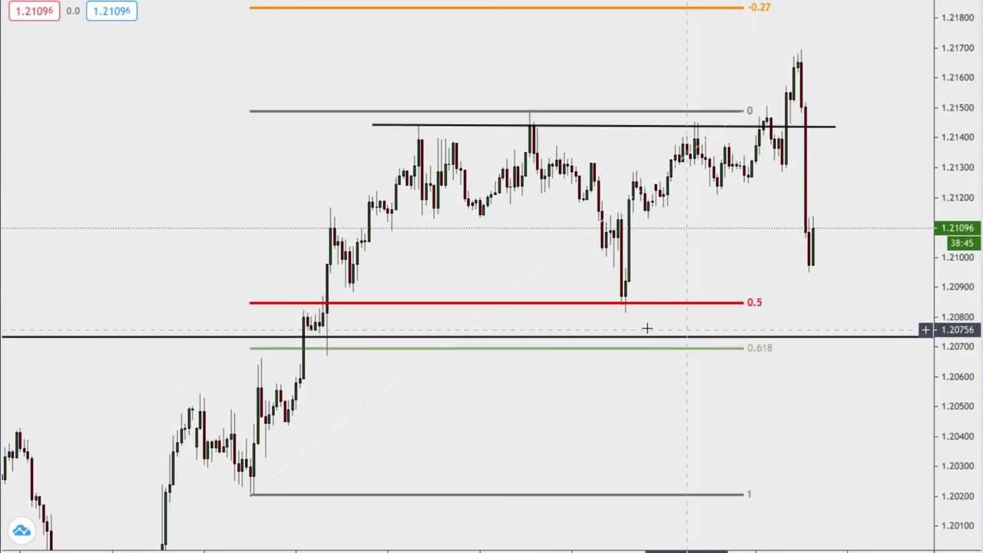
pyautogui.click(628, 304)
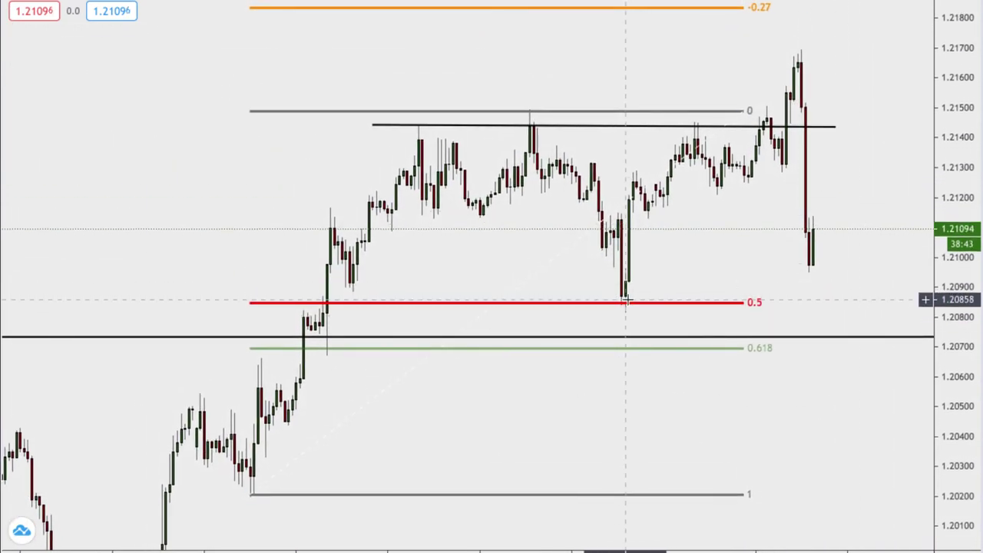
pyautogui.click(438, 124)
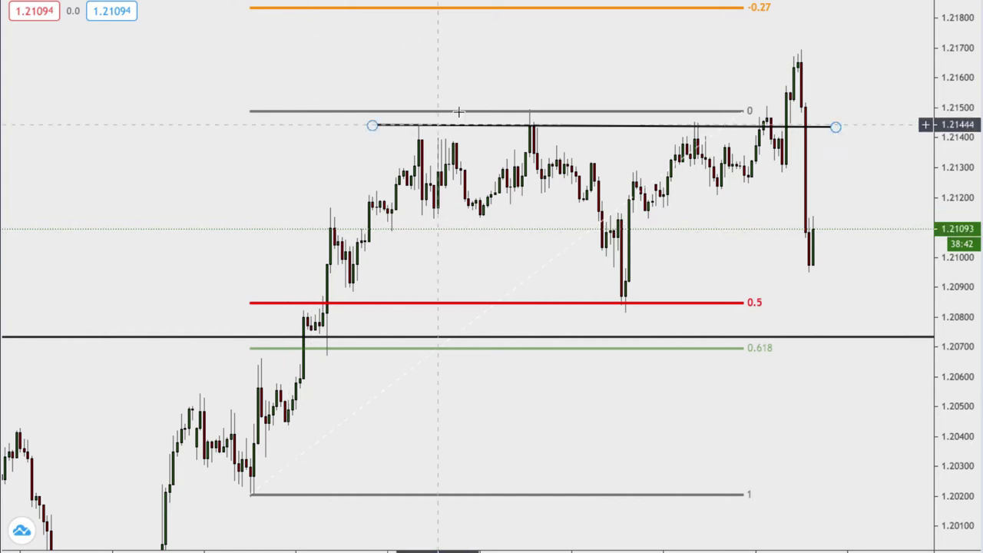
pyautogui.click(400, 240)
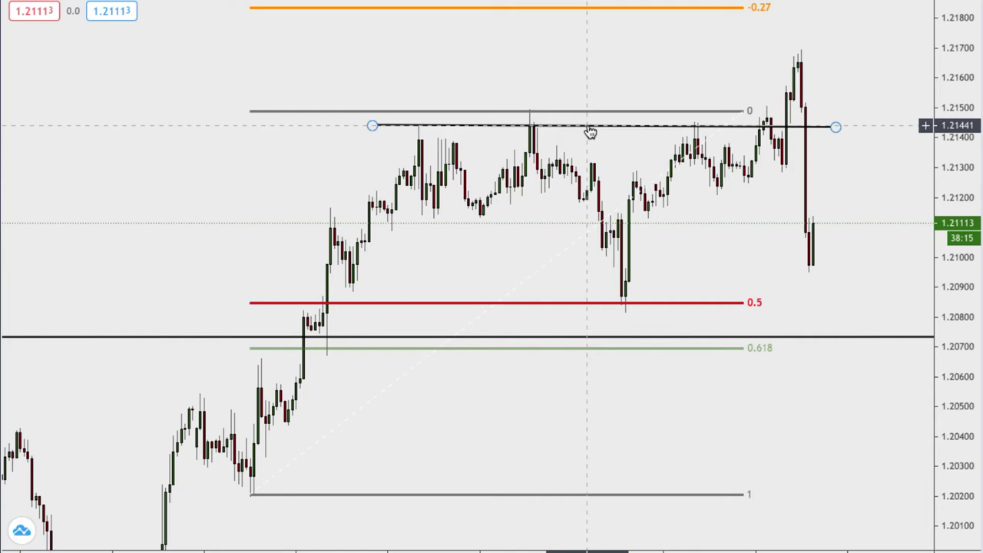
pyautogui.click(487, 263)
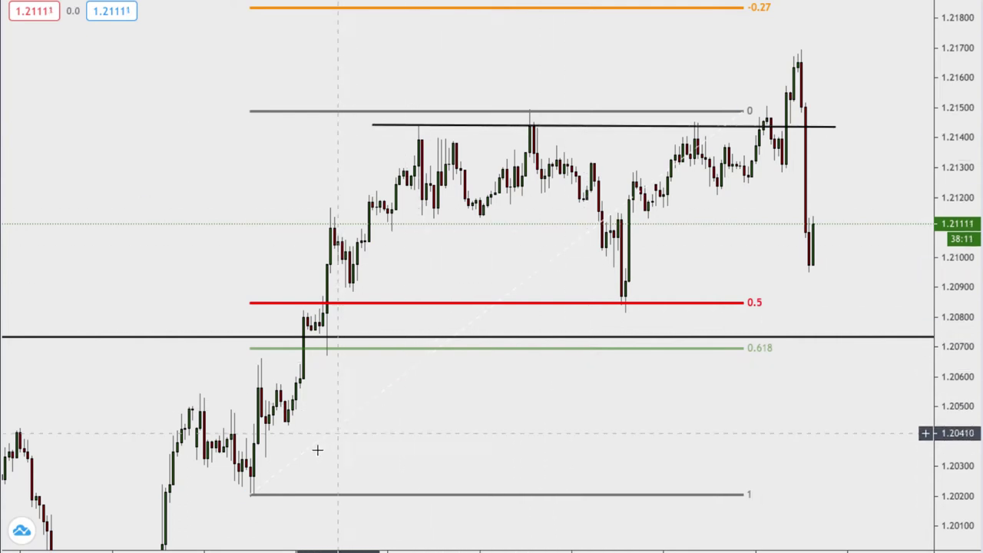
pyautogui.click(251, 495)
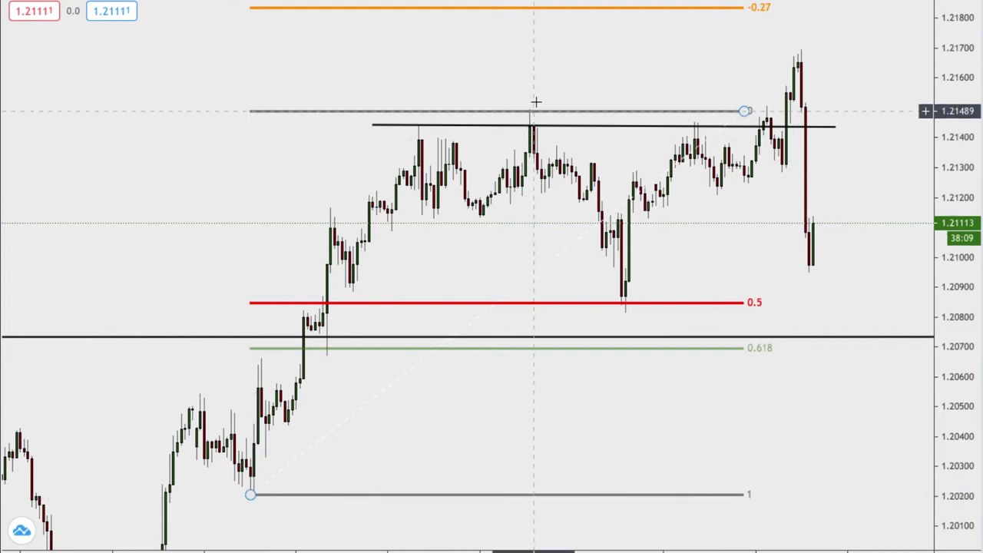
pyautogui.click(599, 259)
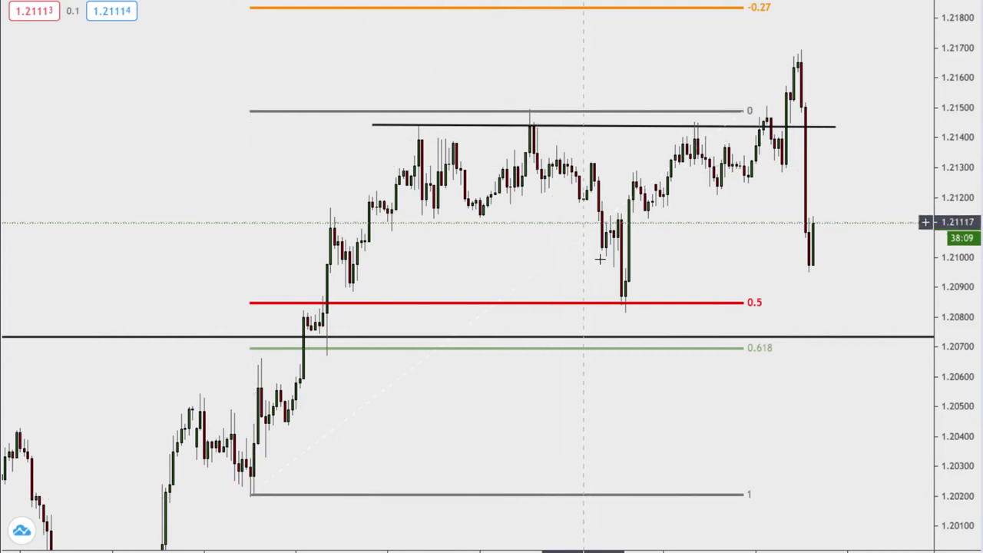
pyautogui.click(628, 304)
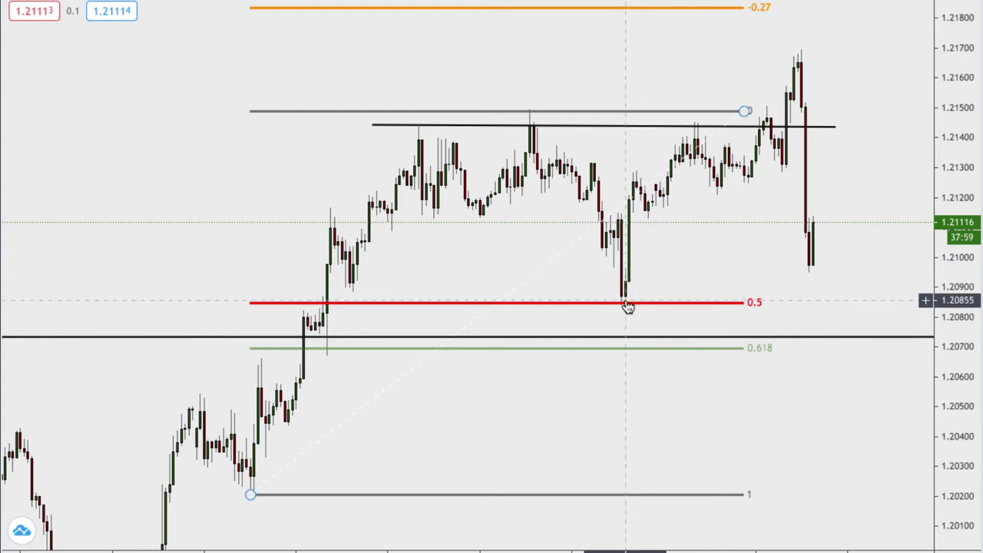
pyautogui.click(625, 294)
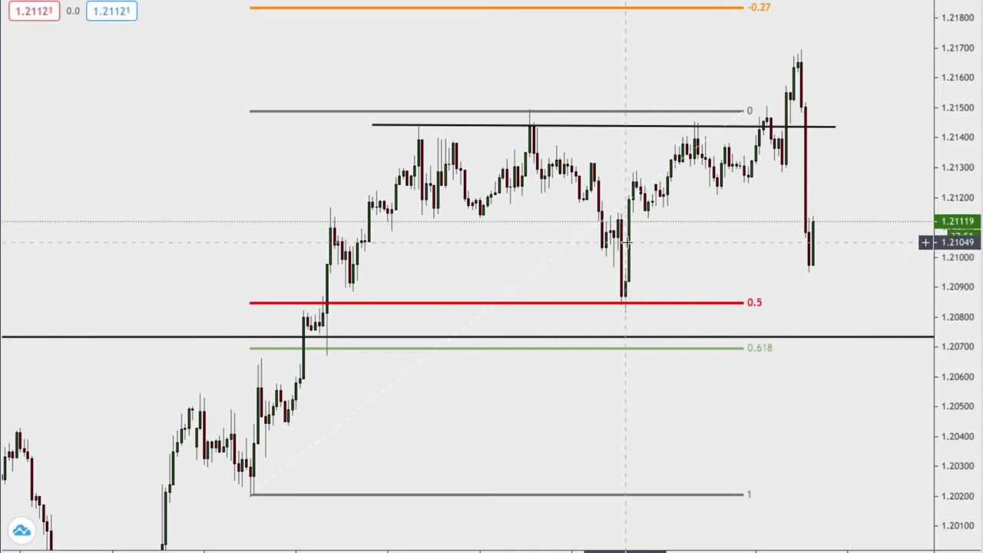
# Step: Replace the short resistance line and the Fibonacci retracement with a new resistance line at about 1.2145 along the range highs
pyautogui.click(620, 127)
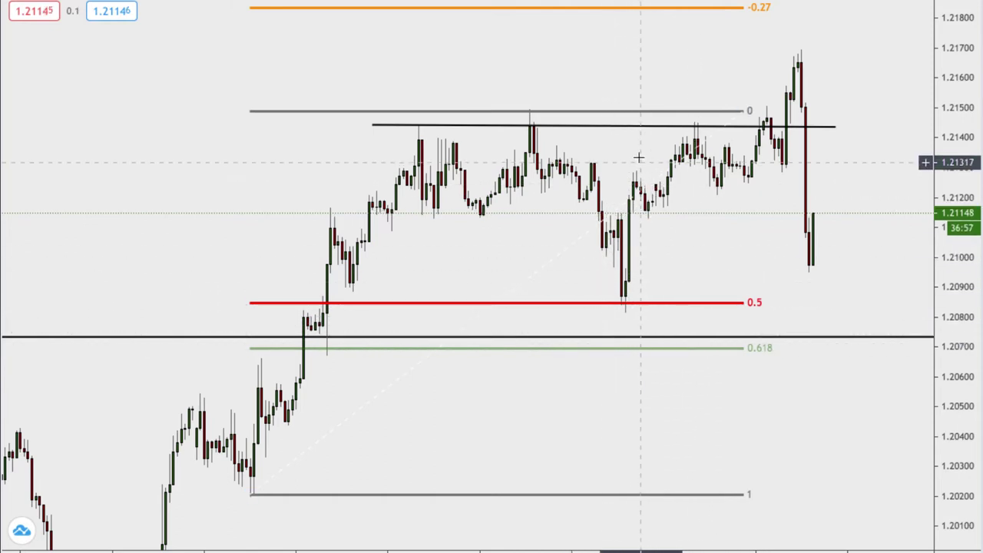
pyautogui.press('Delete')
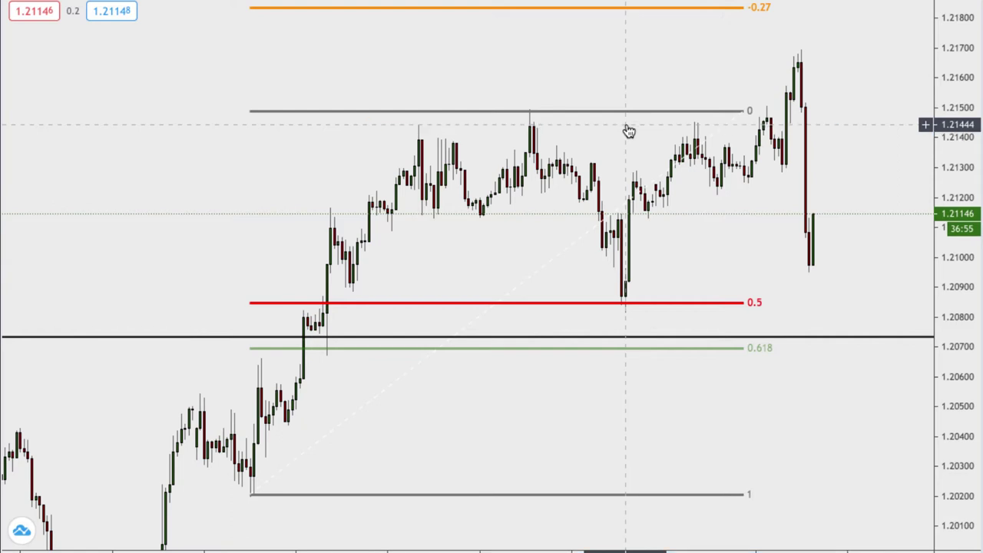
pyautogui.click(627, 113)
pyautogui.press('Delete')
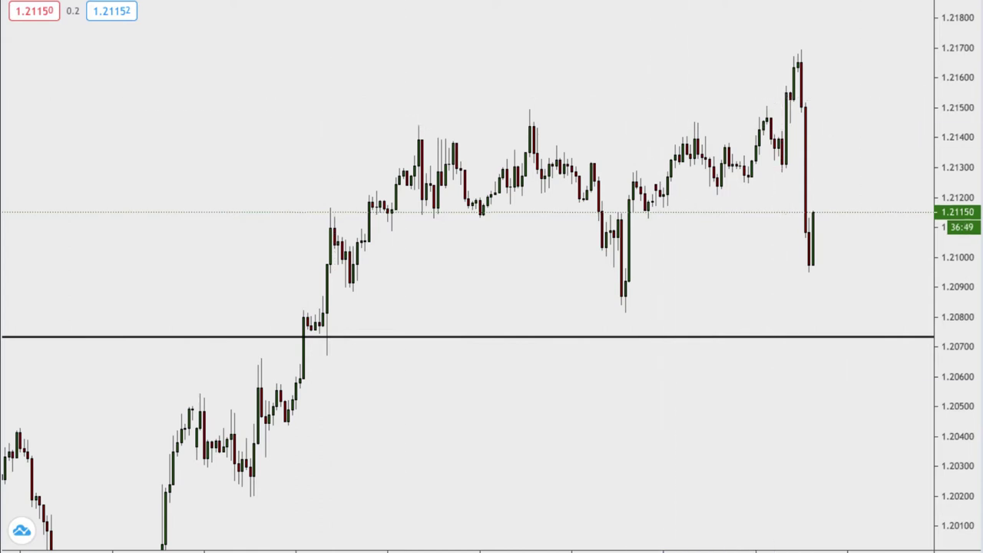
pyautogui.click(361, 123)
pyautogui.click(778, 123)
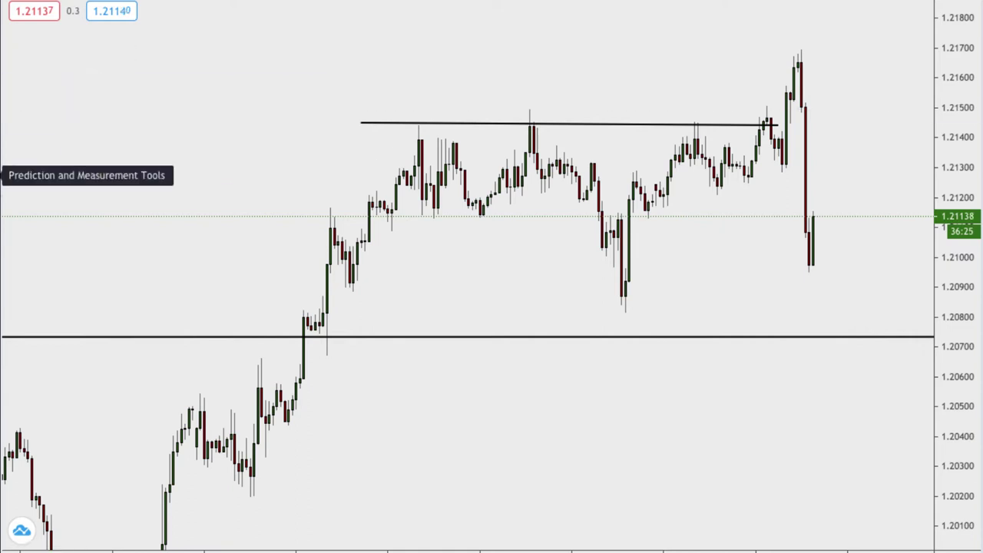
# Step: Place a long position with entry at 1.21100 beside the rebound, its stop at 1.20723 and its target at 1.21440 on the resistance line
pyautogui.click(4, 176)
pyautogui.click(67, 192)
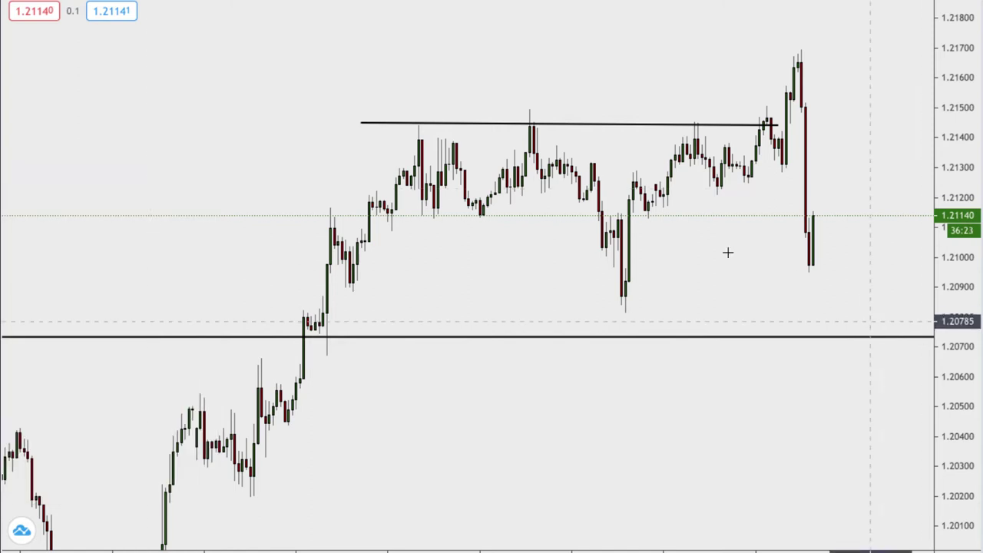
pyautogui.click(636, 233)
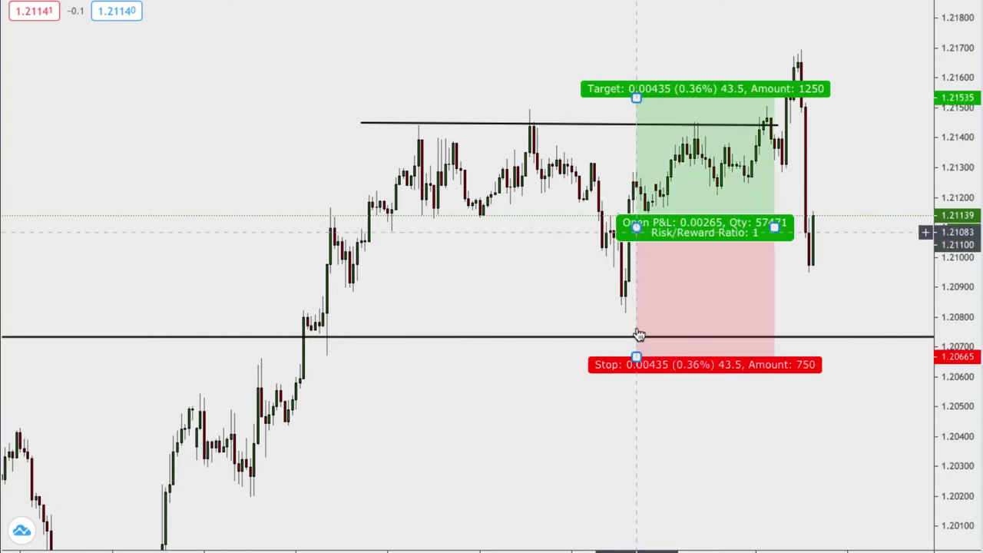
pyautogui.moveTo(636, 357)
pyautogui.mouseDown()
pyautogui.moveTo(631, 325)
pyautogui.moveTo(637, 339)
pyautogui.mouseUp()
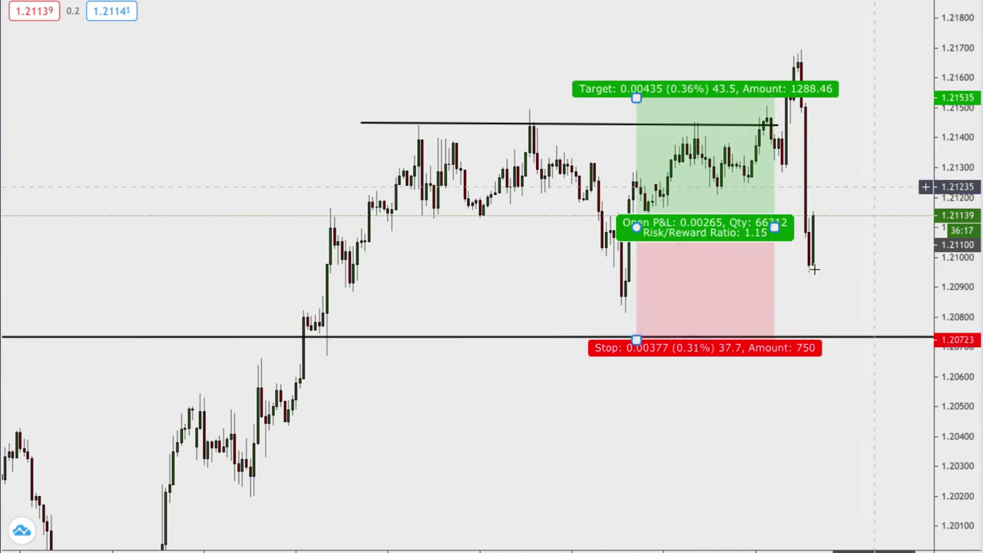
pyautogui.scroll(-1, 885, 234)
pyautogui.moveTo(956, 215); pyautogui.dragTo(956, 313)
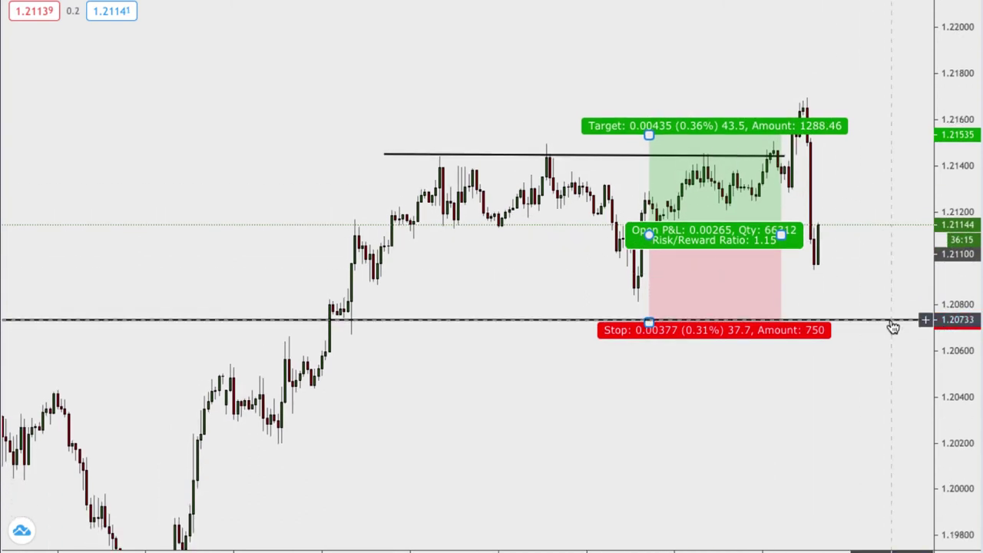
pyautogui.moveTo(648, 134); pyautogui.dragTo(655, 156)
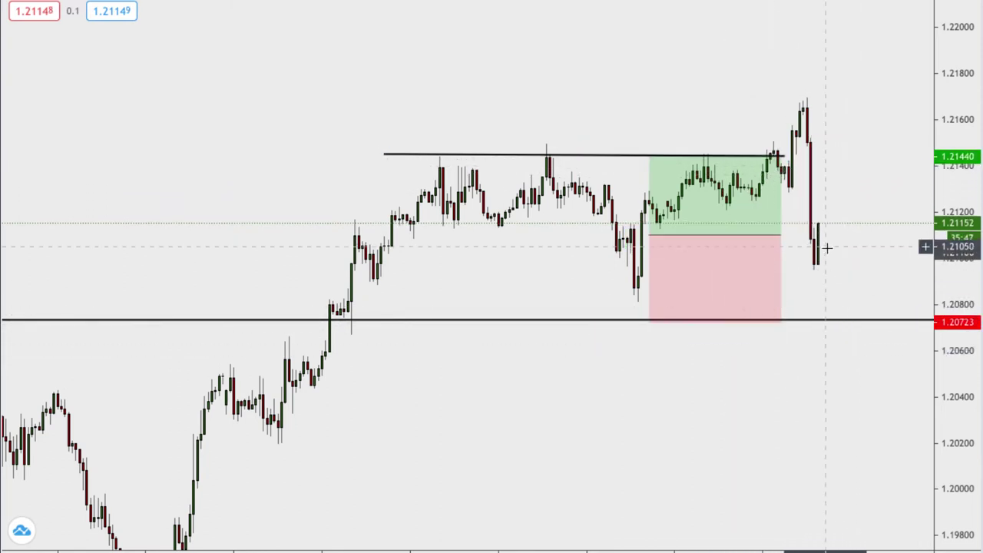
# Step: Shift the long position slightly earlier onto the sharp dip, with entry at 1.21108, stop at 1.20731 and target at 1.21448
pyautogui.moveTo(722, 242); pyautogui.dragTo(700, 238)
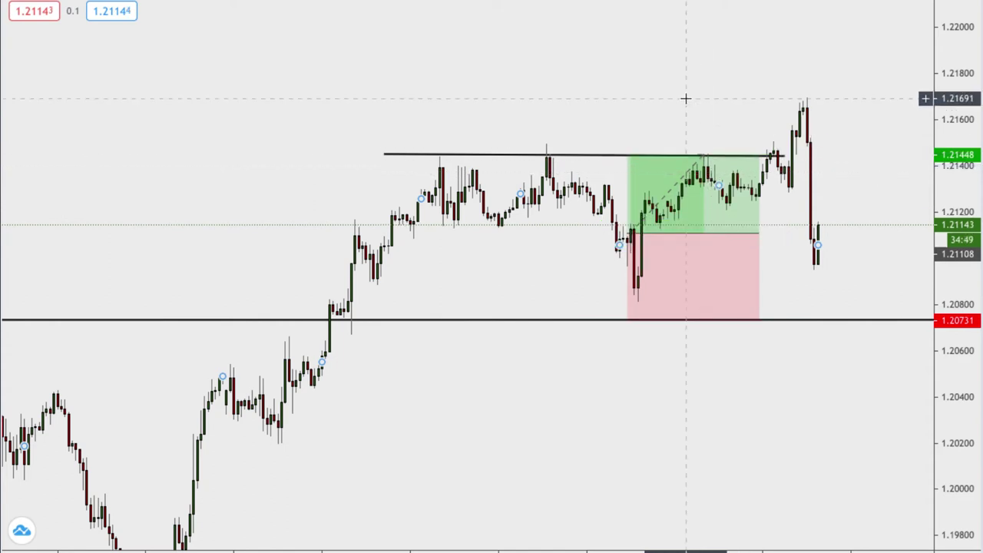
pyautogui.click(664, 166)
pyautogui.click(639, 123)
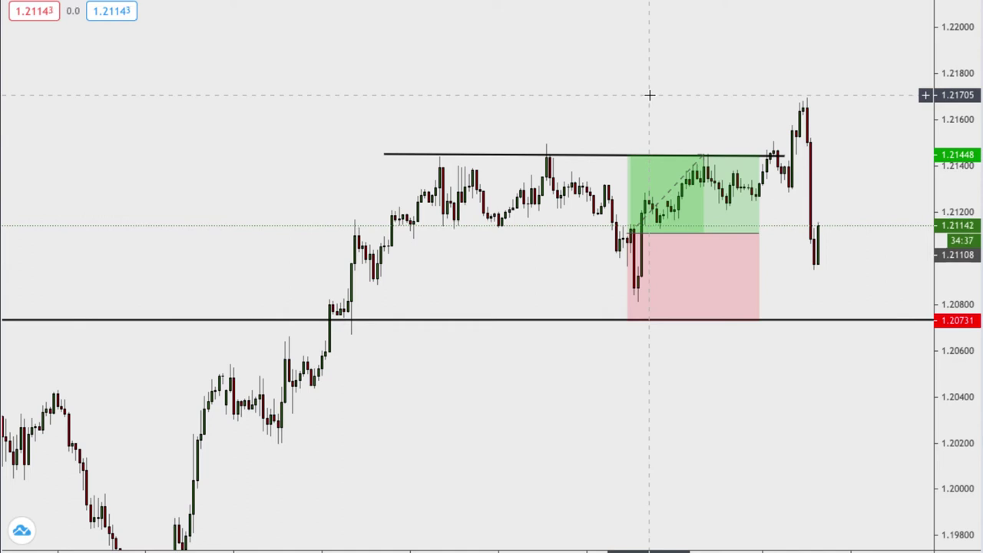
pyautogui.click(671, 288)
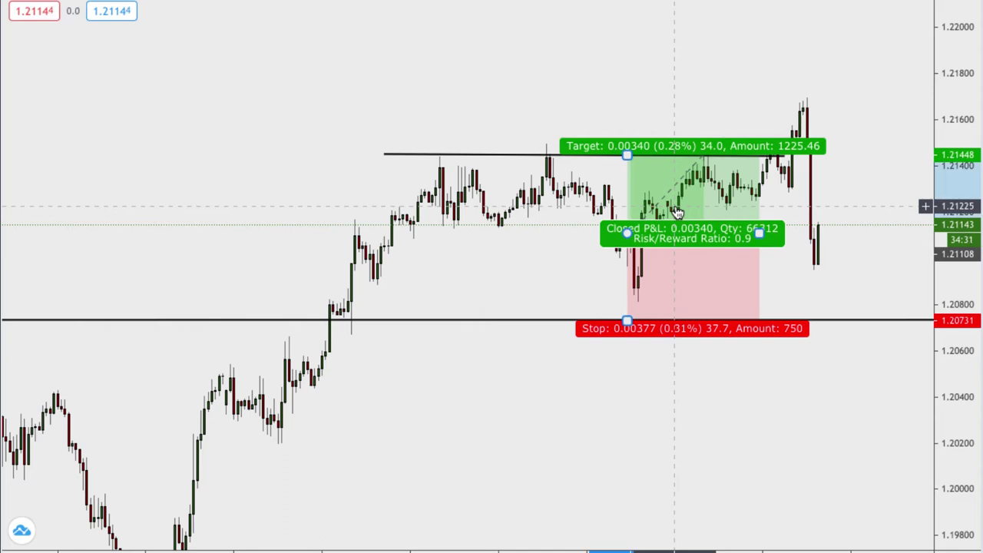
pyautogui.click(570, 263)
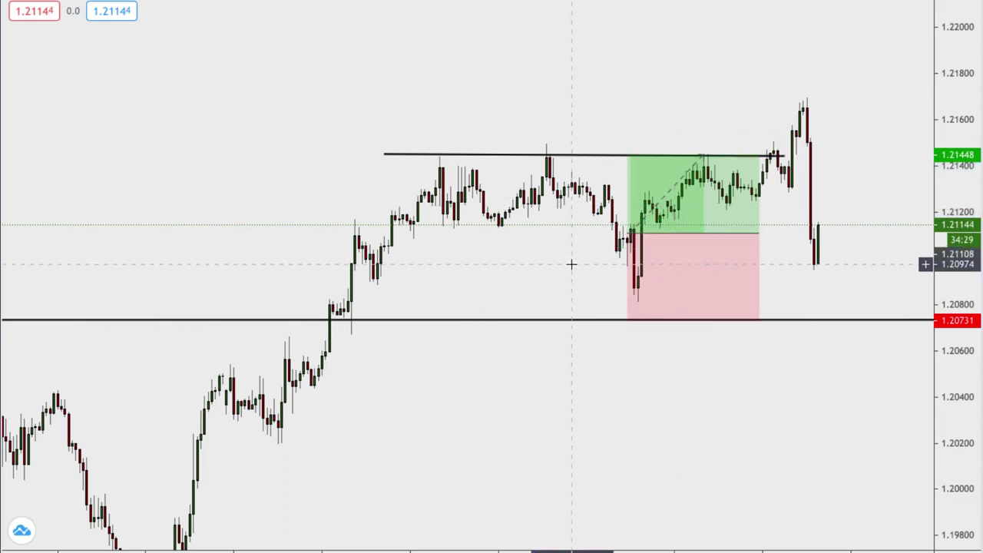
# Step: Switch to the daily chart and extend the long position's target to 1.25305, just above the upper blue zone
pyautogui.scroll(-3, 590, 251)
pyautogui.scroll(-2, 591, 251)
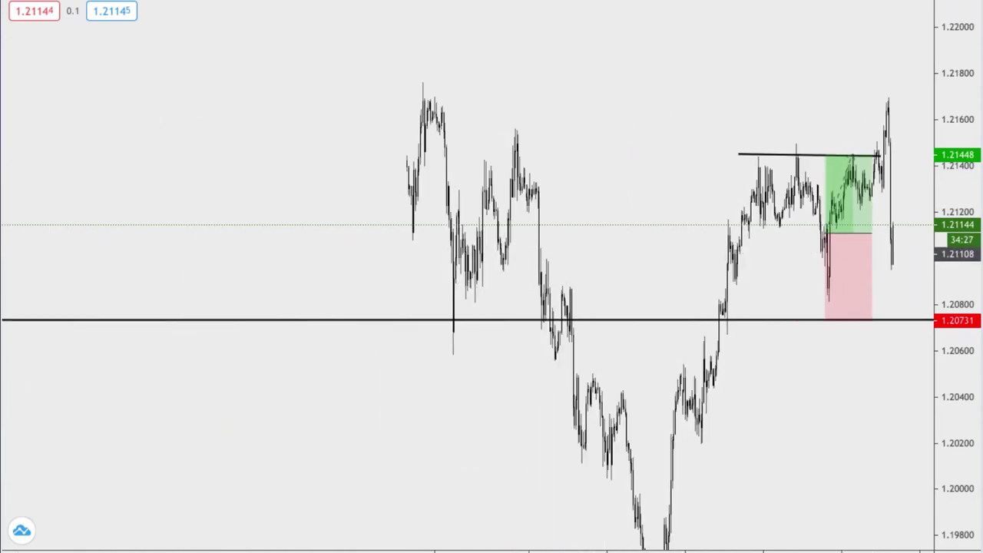
pyautogui.moveTo(966, 106); pyautogui.dragTo(937, 476)
pyautogui.scroll(8, 904, 300)
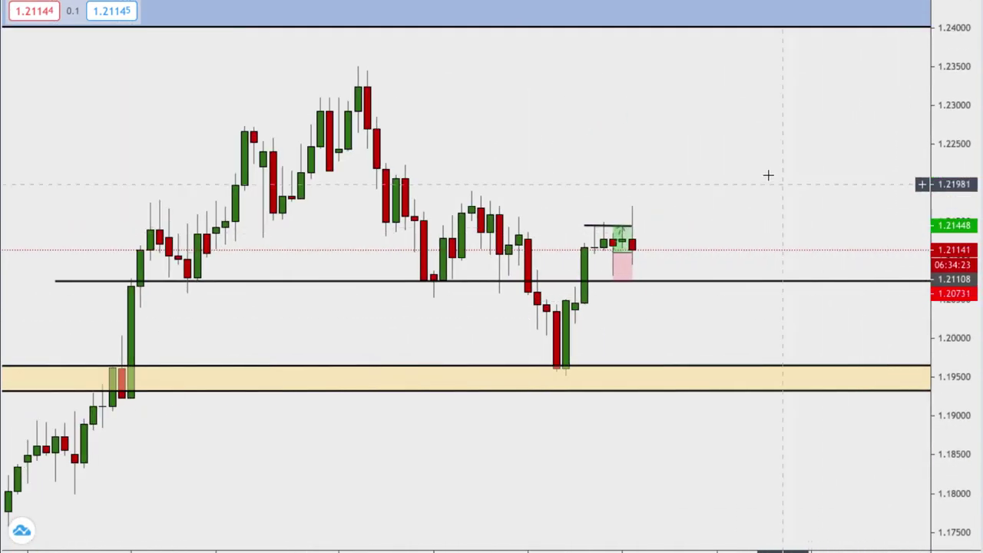
pyautogui.moveTo(781, 182); pyautogui.dragTo(837, 238)
pyautogui.click(700, 317)
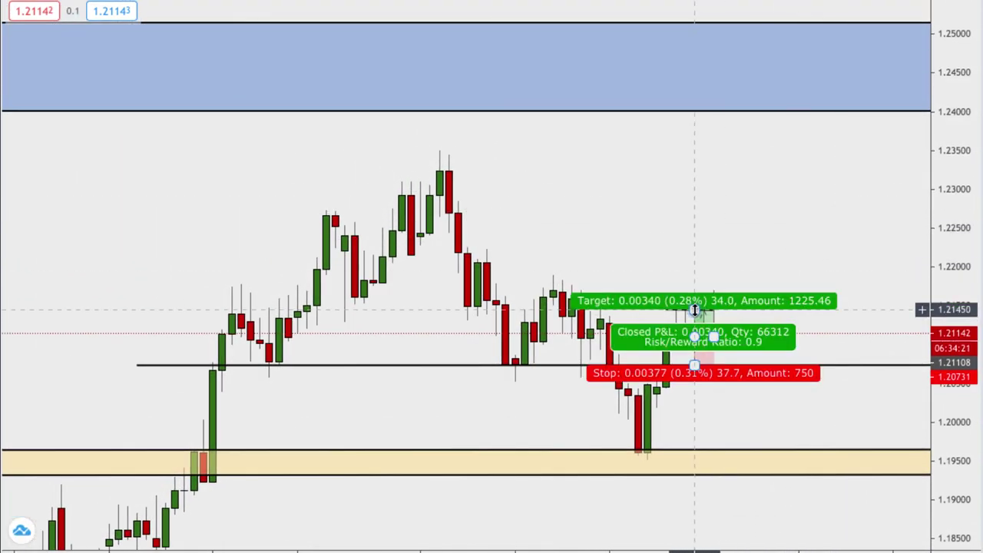
pyautogui.moveTo(695, 308); pyautogui.dragTo(694, 10)
pyautogui.click(875, 182)
# Step: Draw a Fibonacci retracement from the 1.16104 swing low to the 1.23468 peak and set the long position's target to 1.24775
pyautogui.scroll(-3, 910, 215)
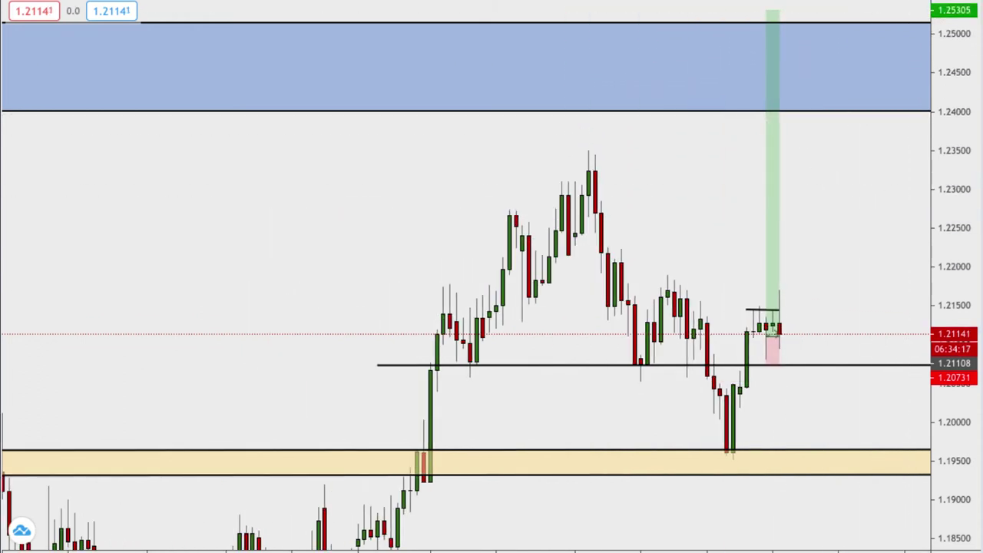
pyautogui.moveTo(969, 177); pyautogui.dragTo(967, 387)
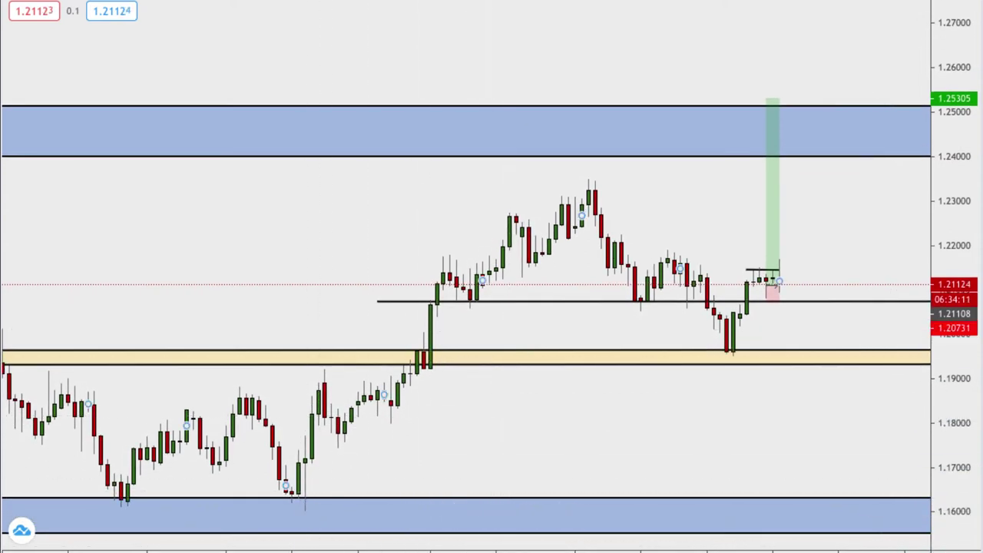
pyautogui.moveTo(305, 507)
pyautogui.mouseDown()
pyautogui.moveTo(900, 182)
pyautogui.moveTo(890, 180)
pyautogui.mouseUp()
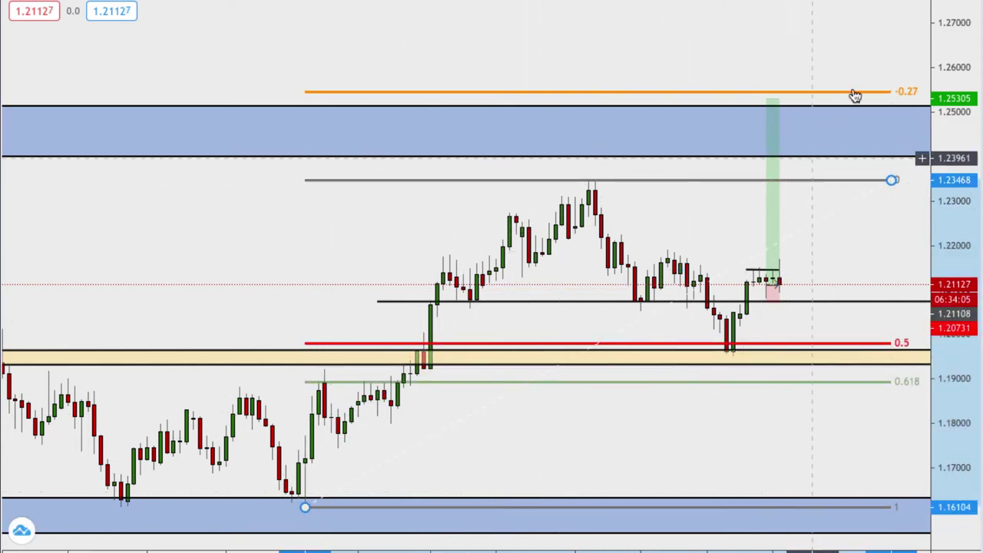
pyautogui.moveTo(768, 98); pyautogui.dragTo(774, 121)
pyautogui.click(778, 63)
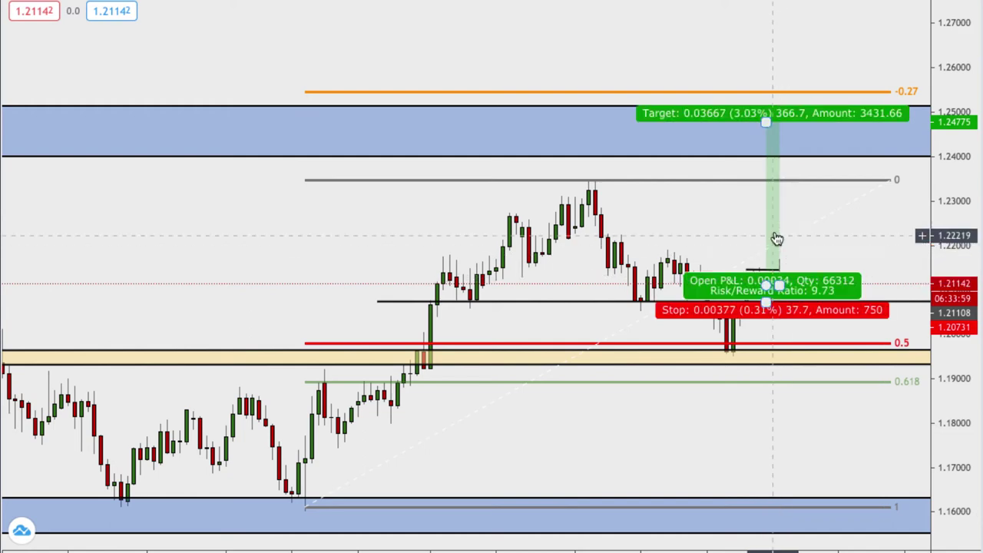
# Step: Delete the daily Fibonacci retracement and frame the long position's entry area on the 4-hour chart
pyautogui.click(822, 223)
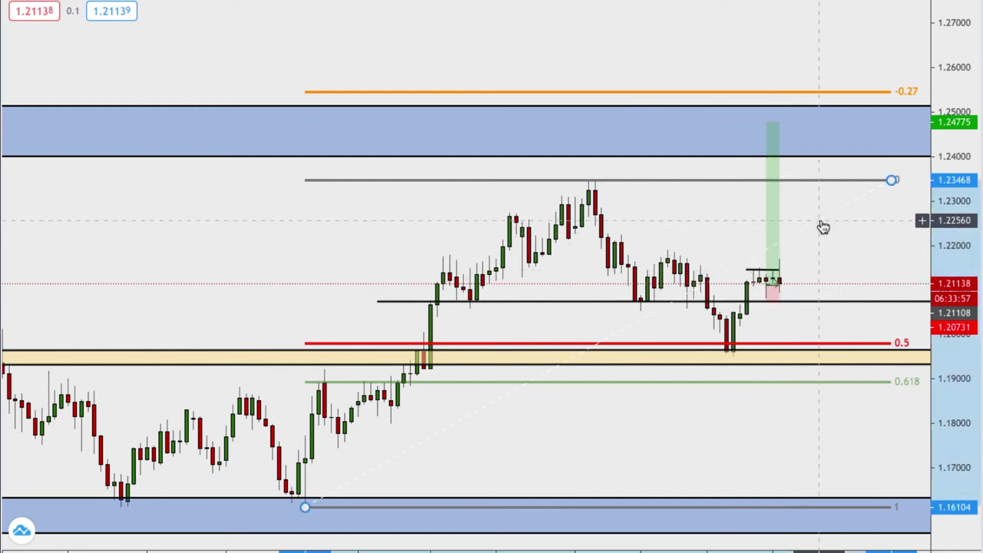
pyautogui.press('Delete')
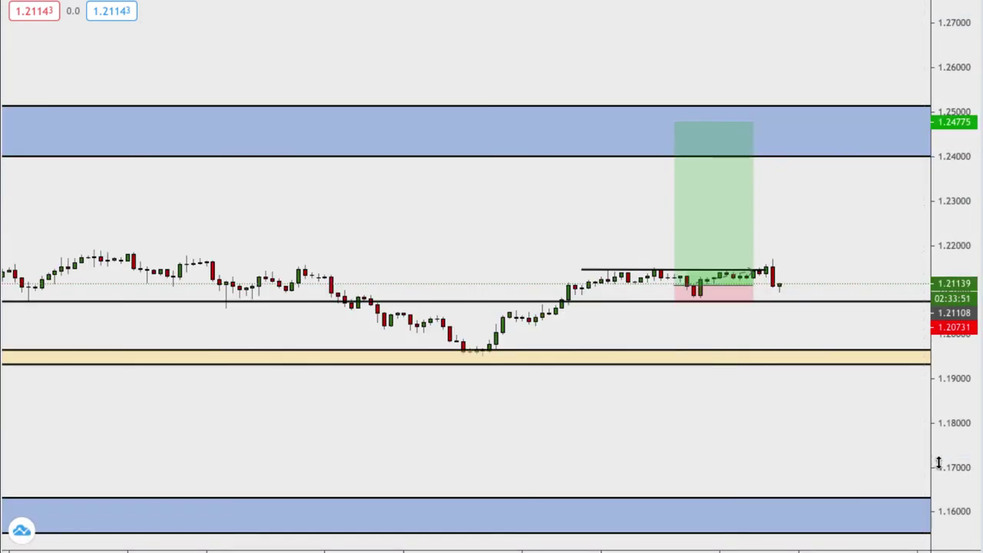
pyautogui.moveTo(952, 473); pyautogui.dragTo(952, 300)
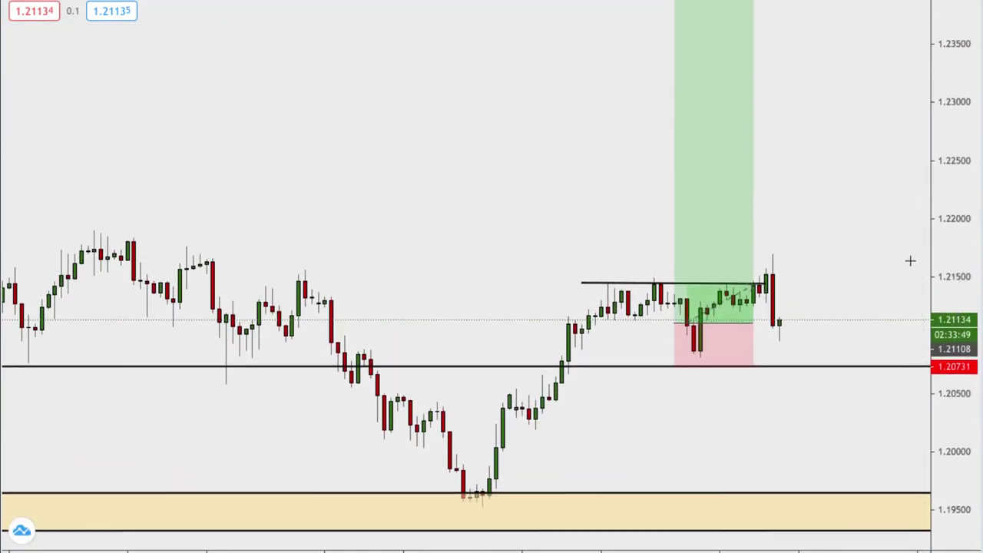
pyautogui.scroll(3, 681, 251)
pyautogui.click(658, 328)
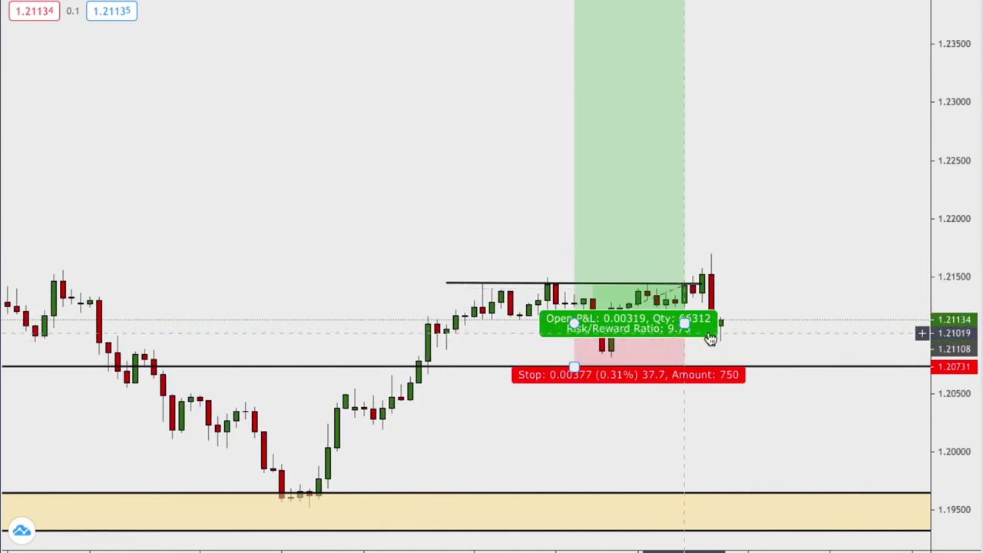
# Step: Raise the long position's target to 1.24858, inside the upper blue zone
pyautogui.moveTo(802, 219); pyautogui.dragTo(826, 361)
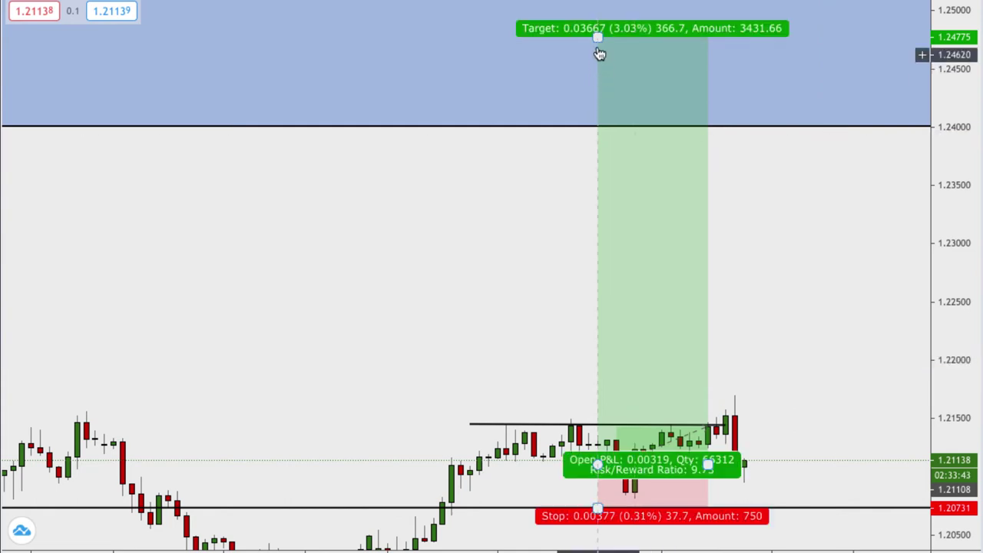
pyautogui.moveTo(598, 39); pyautogui.dragTo(598, 26)
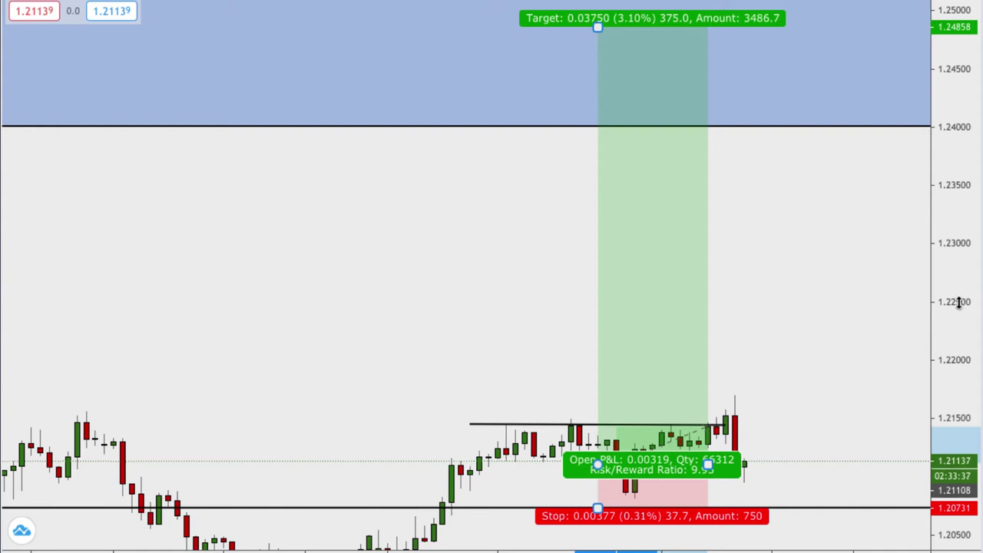
pyautogui.moveTo(957, 302); pyautogui.dragTo(956, 358)
pyautogui.moveTo(744, 351); pyautogui.dragTo(766, 321)
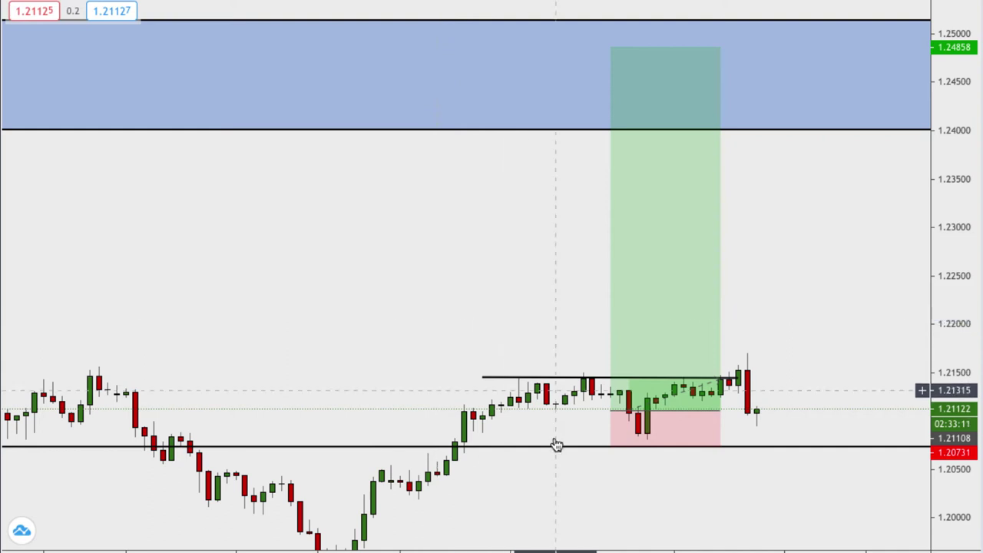
# Step: Examine the price action around the long position's entry and stop, relative to the blue and yellow zones
pyautogui.moveTo(952, 424); pyautogui.dragTo(952, 249)
pyautogui.moveTo(829, 392); pyautogui.dragTo(854, 273)
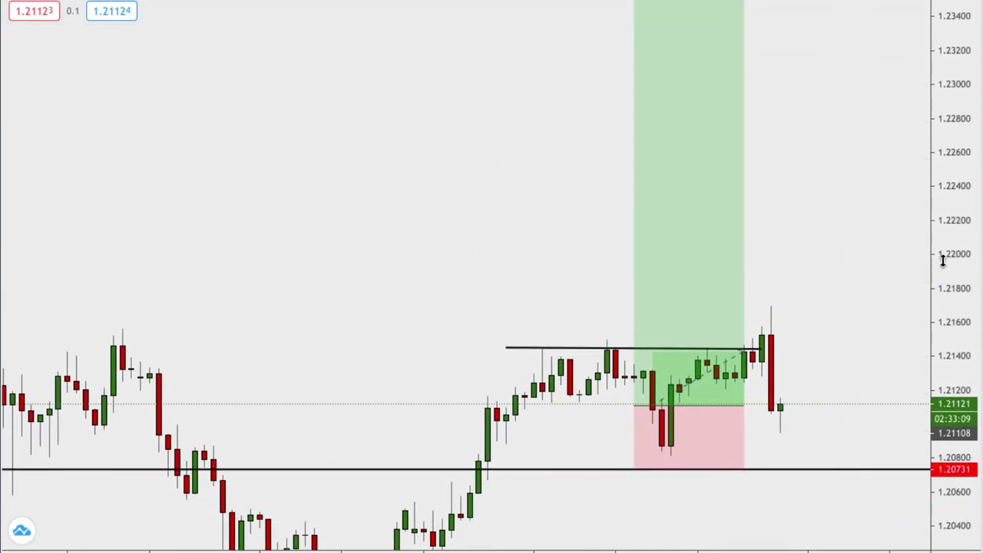
pyautogui.moveTo(943, 261); pyautogui.dragTo(941, 337)
pyautogui.moveTo(888, 255); pyautogui.dragTo(866, 264)
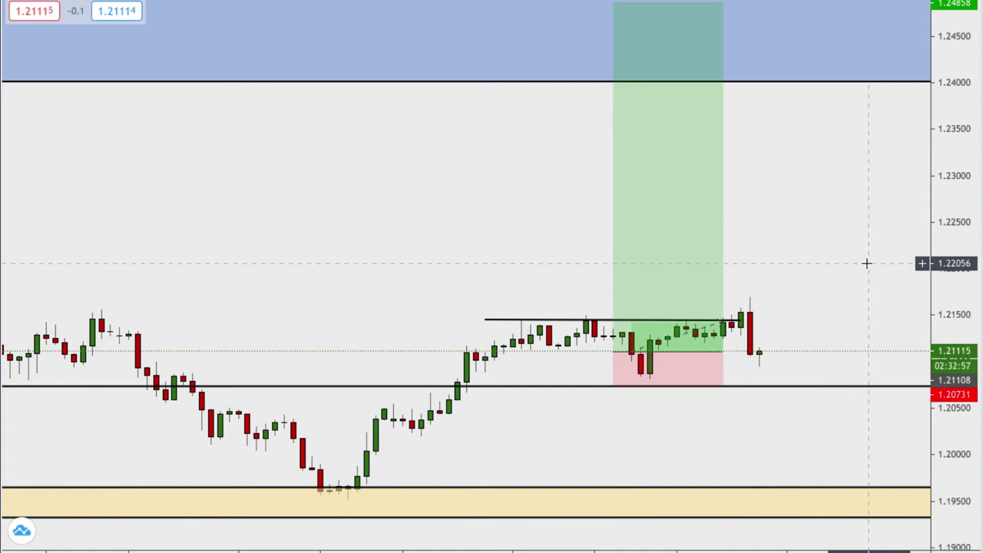
pyautogui.moveTo(956, 295); pyautogui.dragTo(963, 196)
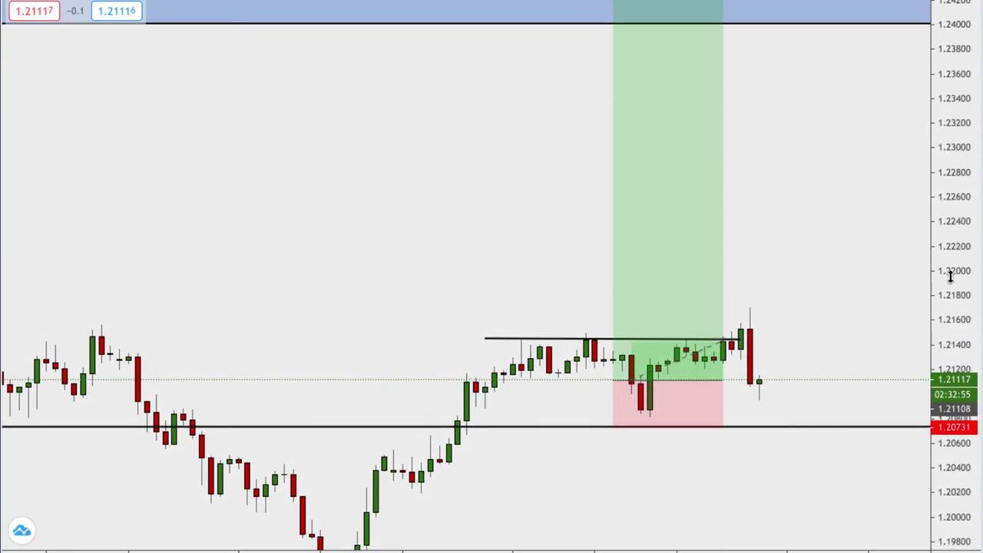
pyautogui.moveTo(951, 278); pyautogui.dragTo(947, 249)
pyautogui.moveTo(870, 284); pyautogui.dragTo(868, 278)
pyautogui.moveTo(652, 380)
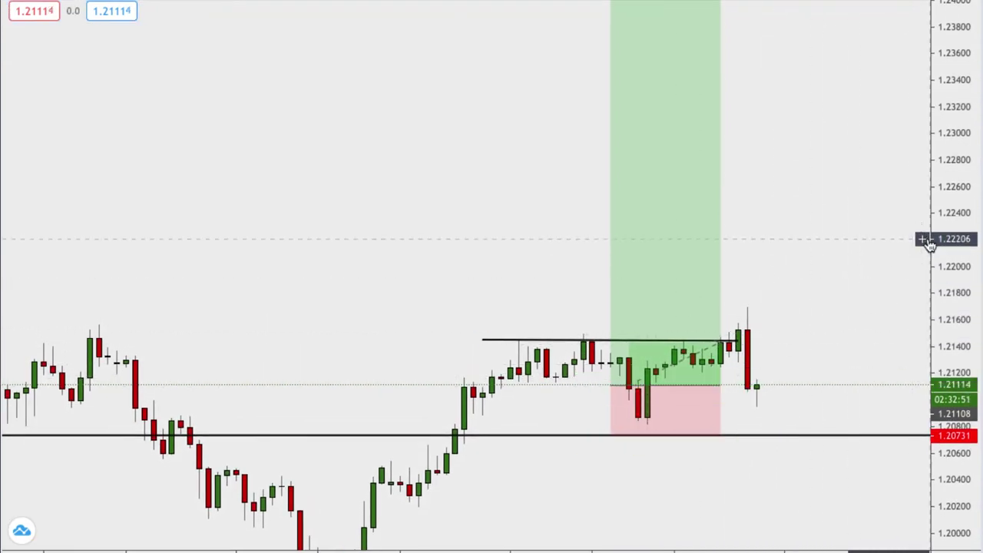
# Step: Extend the short resistance line above the recent highs just past the latest candle, ending at 1.21418
pyautogui.click(922, 236)
pyautogui.click(749, 247)
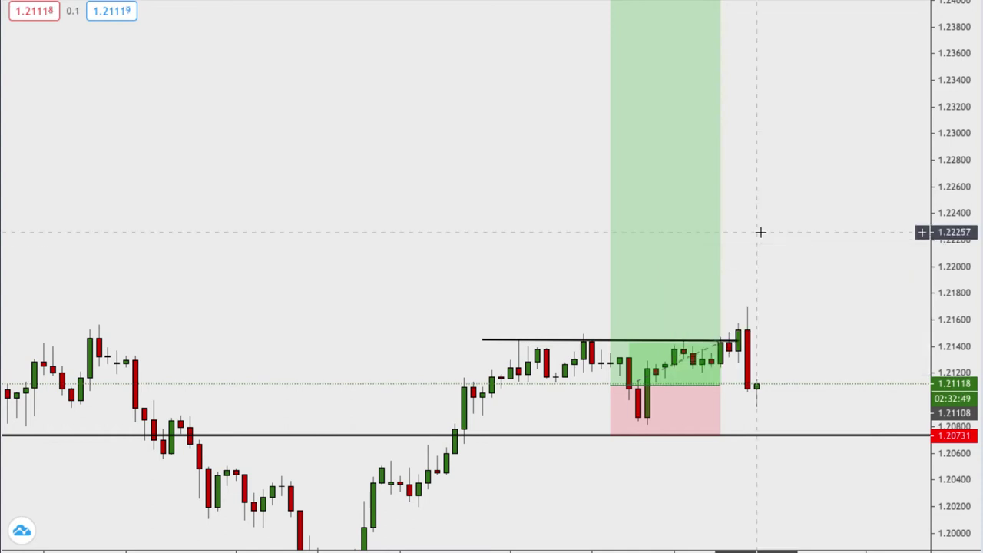
pyautogui.moveTo(736, 340); pyautogui.dragTo(775, 344)
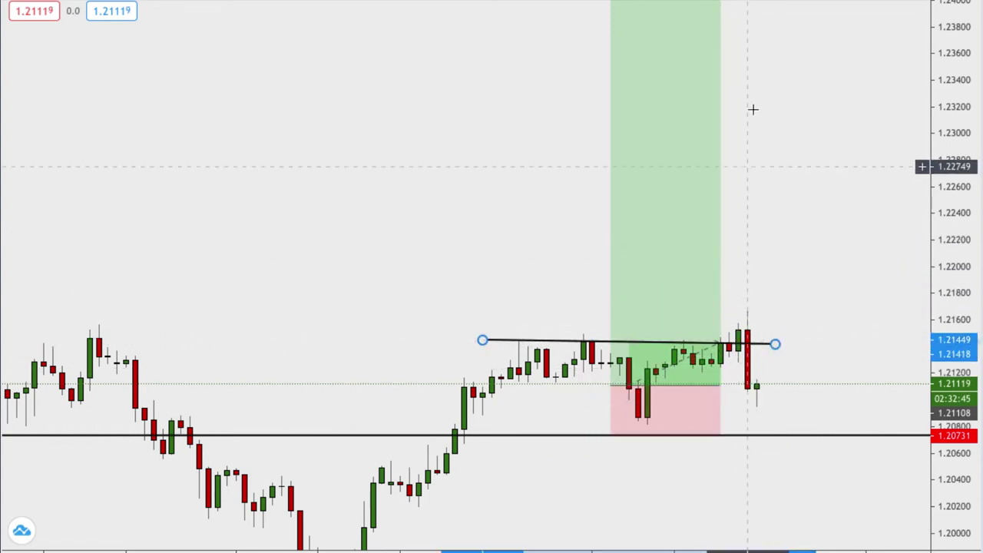
# Step: Delete the long position from the 4-hour chart
pyautogui.moveTo(954, 289); pyautogui.dragTo(966, 307)
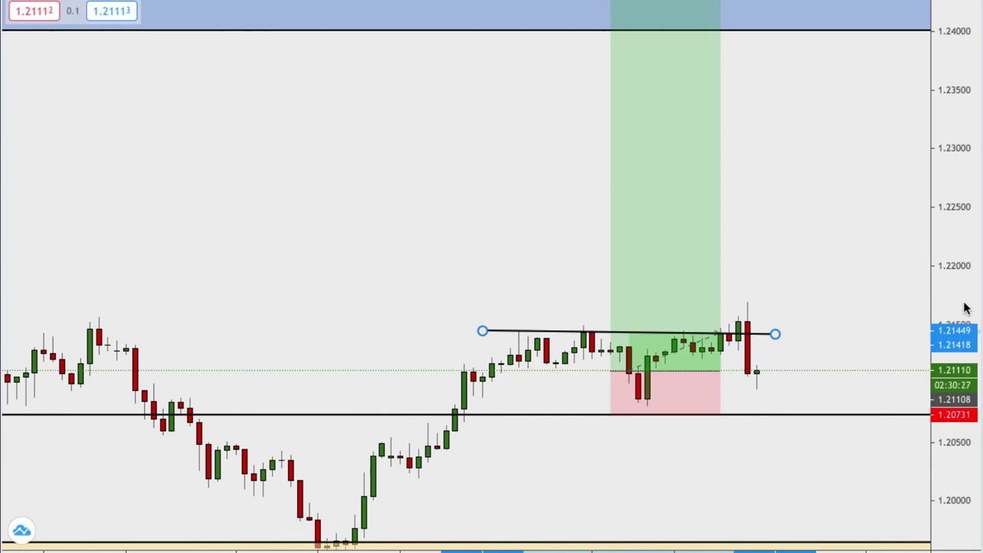
pyautogui.moveTo(963, 377); pyautogui.dragTo(960, 253)
pyautogui.moveTo(868, 301); pyautogui.dragTo(854, 201)
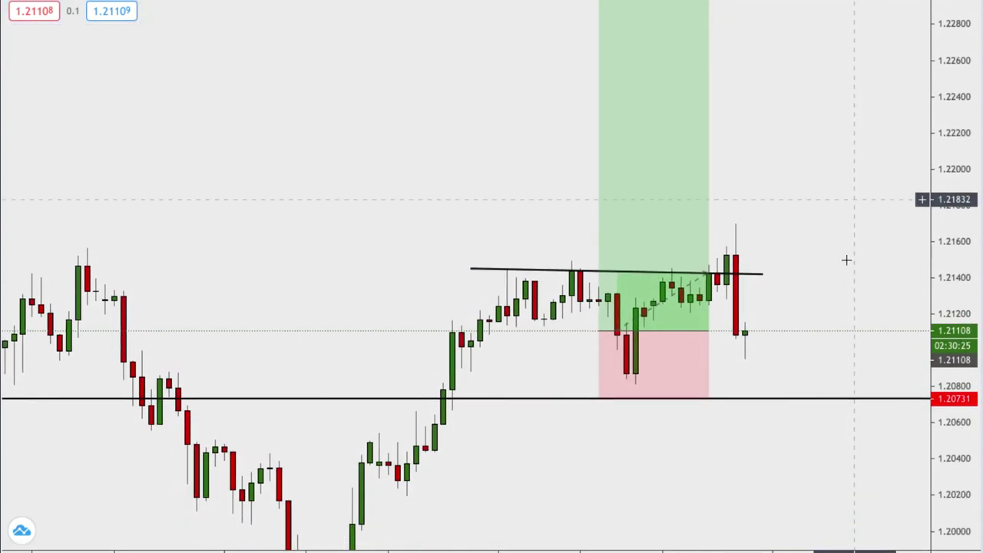
pyautogui.click(652, 212)
pyautogui.press('Delete')
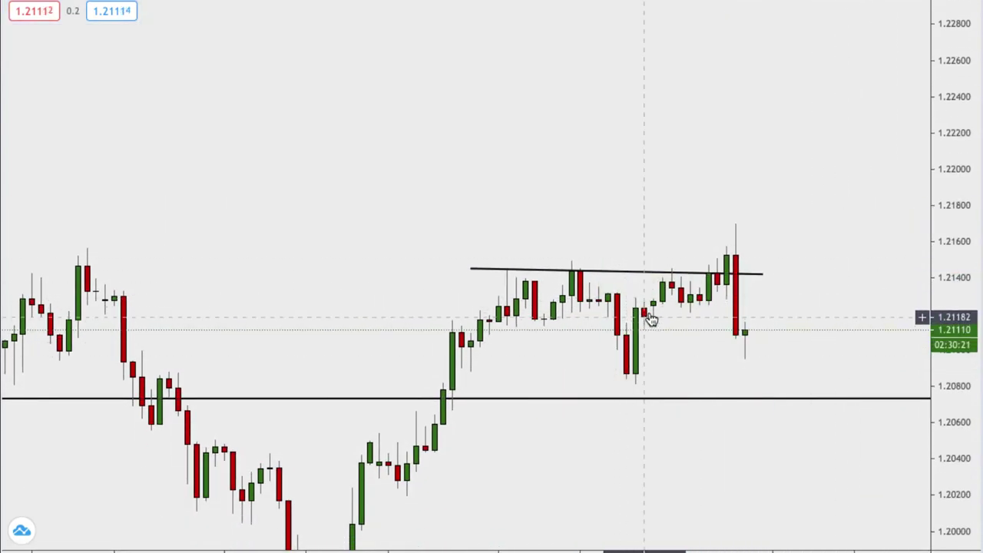
# Step: Straighten the resistance line above the recent highs and extend its end well beyond the latest candle
pyautogui.moveTo(764, 273); pyautogui.dragTo(781, 272)
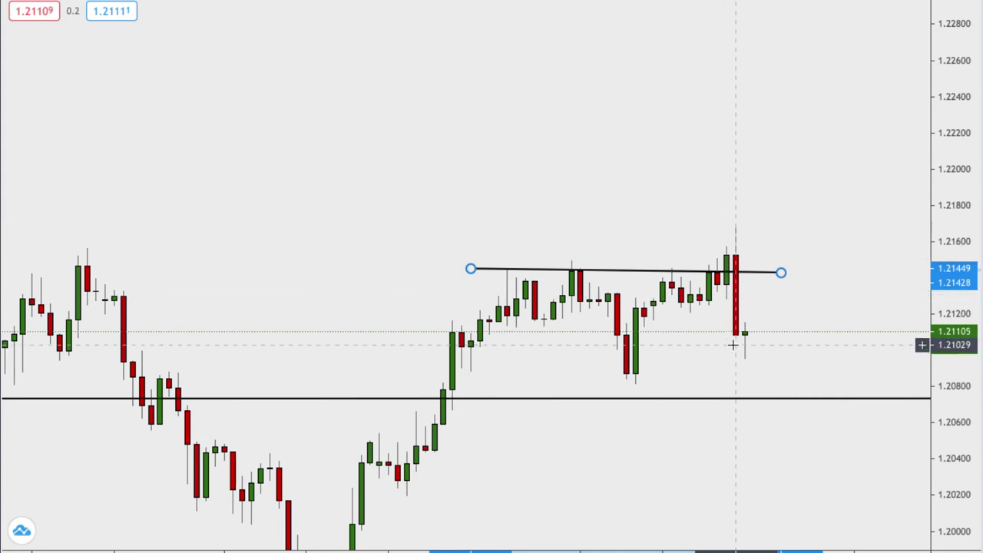
pyautogui.scroll(-5, 785, 281)
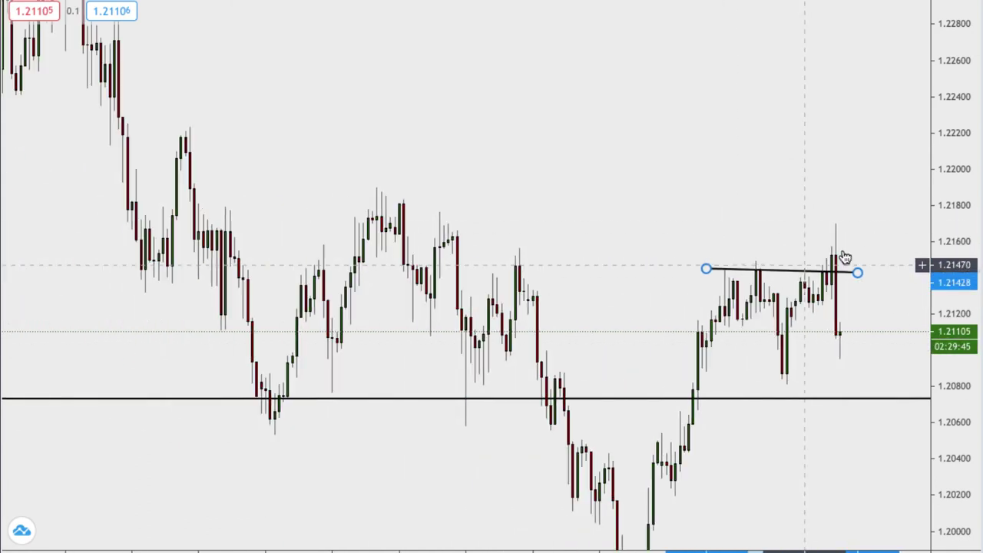
pyautogui.moveTo(948, 258); pyautogui.dragTo(952, 301)
pyautogui.scroll(-3, 863, 143)
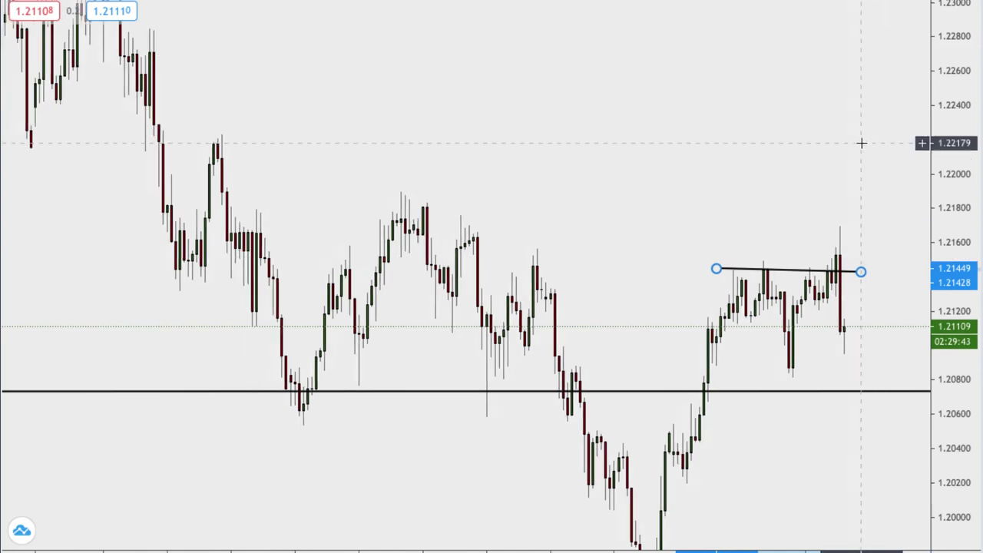
pyautogui.moveTo(952, 152); pyautogui.dragTo(952, 330)
pyautogui.moveTo(825, 186); pyautogui.dragTo(680, 202)
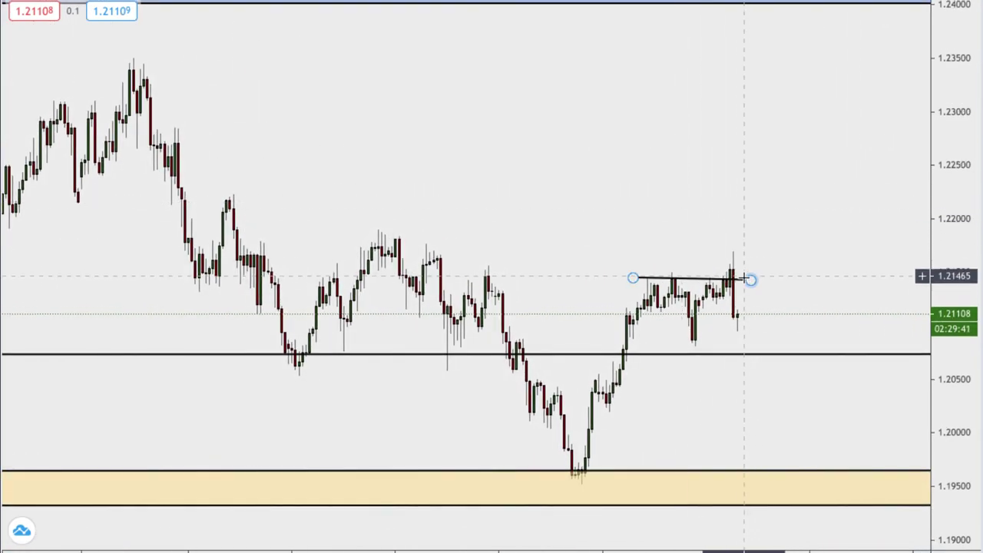
pyautogui.moveTo(753, 276); pyautogui.dragTo(767, 277)
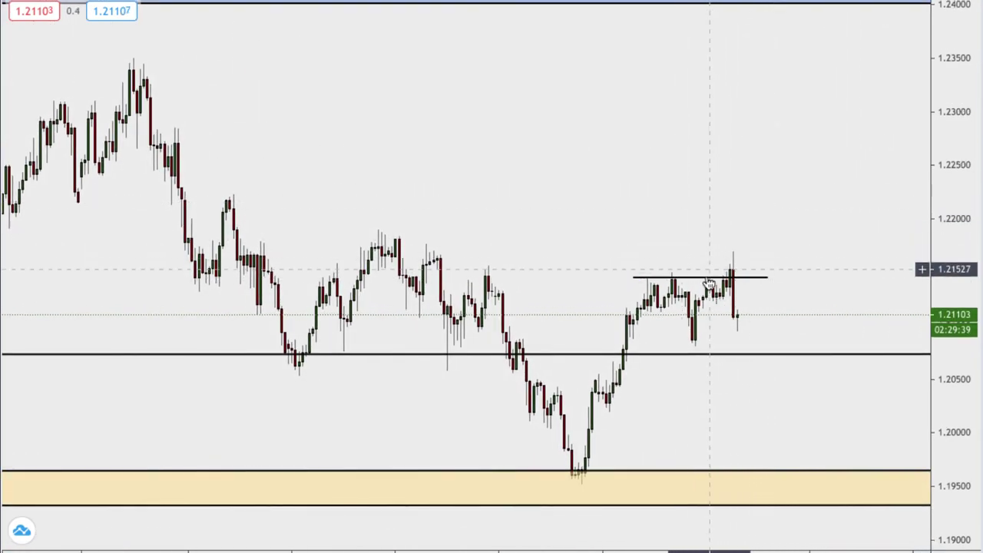
pyautogui.moveTo(769, 277); pyautogui.dragTo(799, 279)
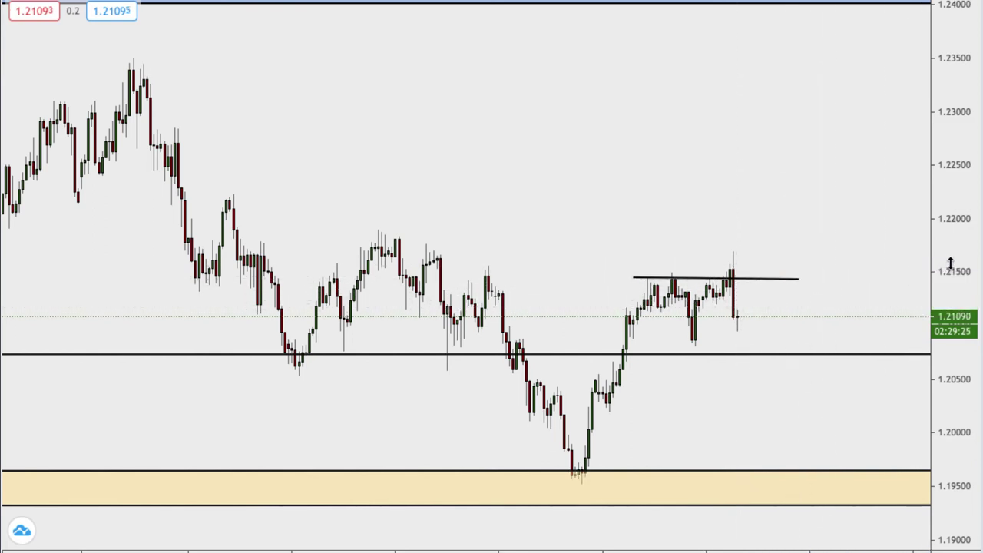
# Step: Examine the wider price swings between the upper blue zone, the horizontal support line and the yellow zone
pyautogui.moveTo(950, 263); pyautogui.dragTo(950, 323)
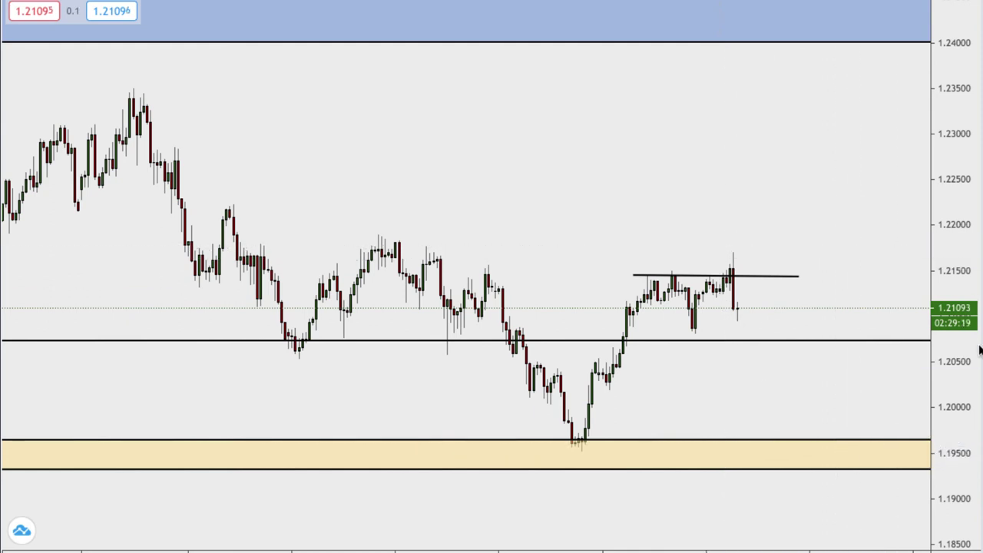
pyautogui.moveTo(975, 349); pyautogui.dragTo(967, 318)
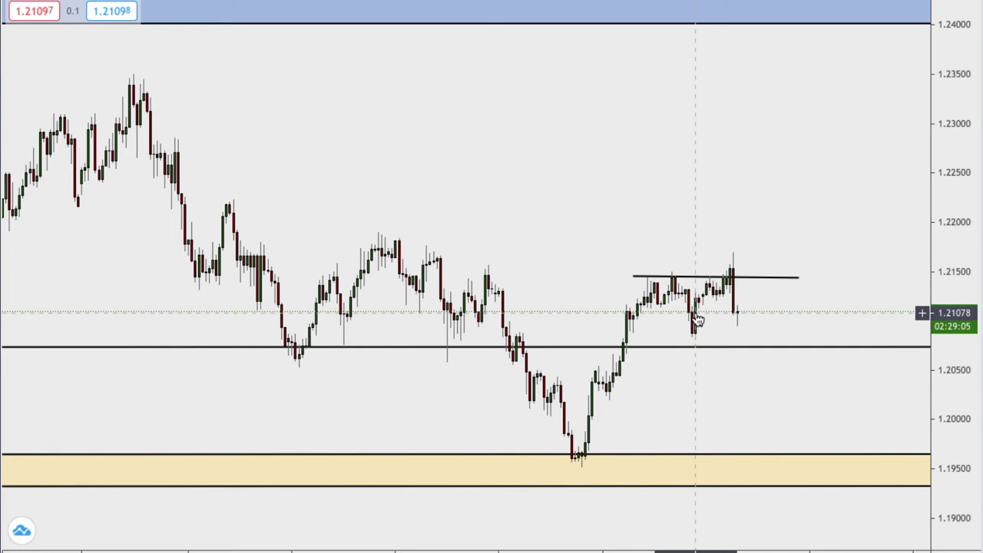
pyautogui.moveTo(719, 207); pyautogui.dragTo(693, 254)
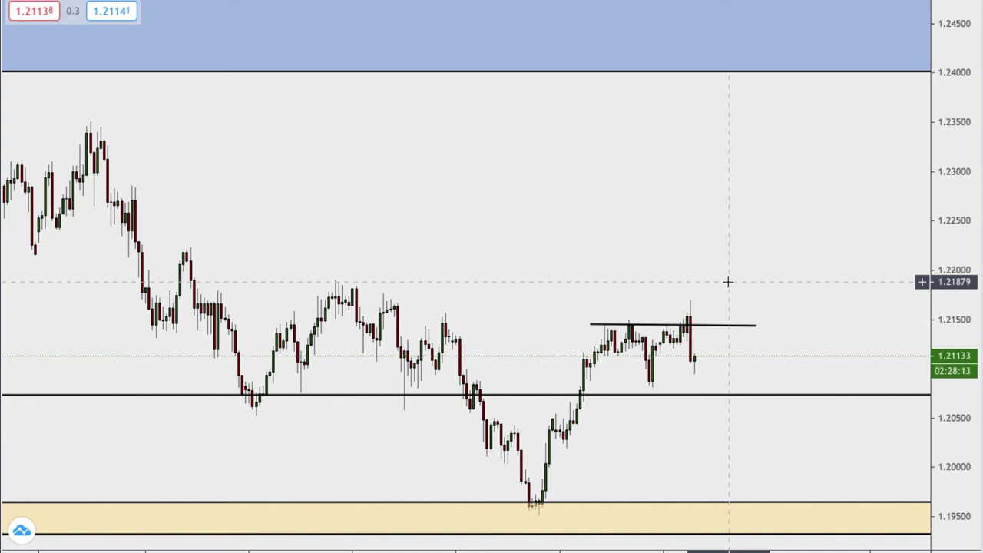
pyautogui.scroll(-1, 728, 282)
pyautogui.moveTo(945, 244); pyautogui.dragTo(945, 259)
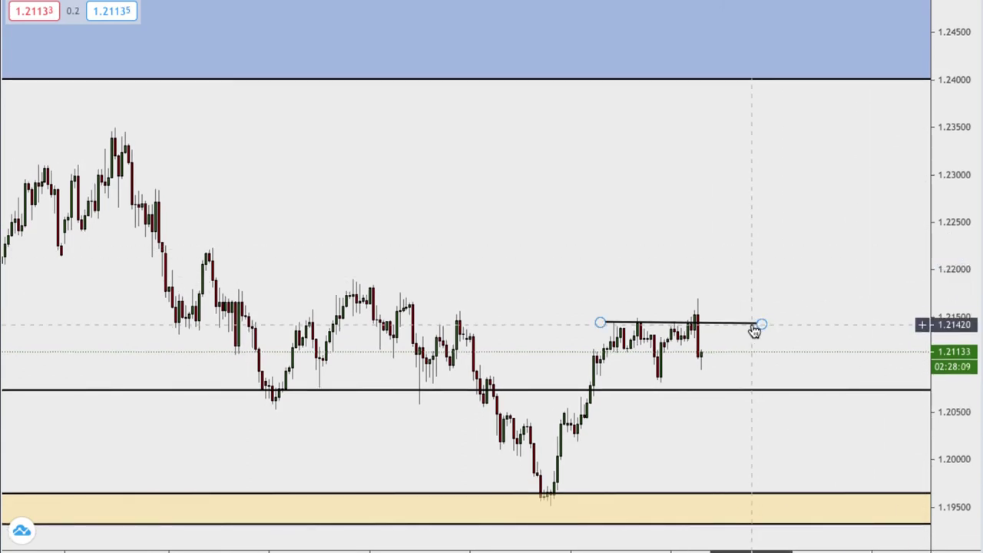
pyautogui.moveTo(945, 258); pyautogui.dragTo(945, 313)
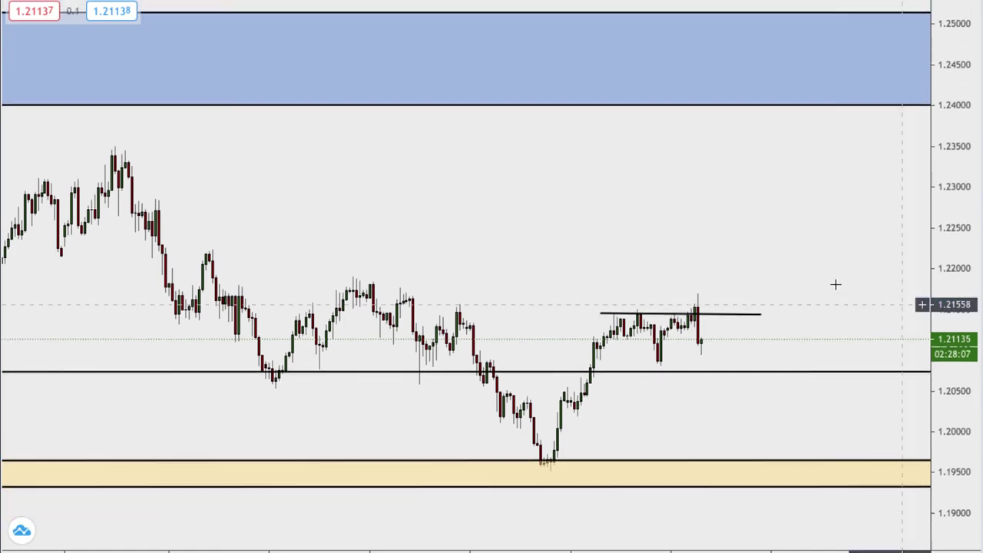
pyautogui.moveTo(827, 257); pyautogui.dragTo(814, 162)
pyautogui.scroll(-2, 715, 351)
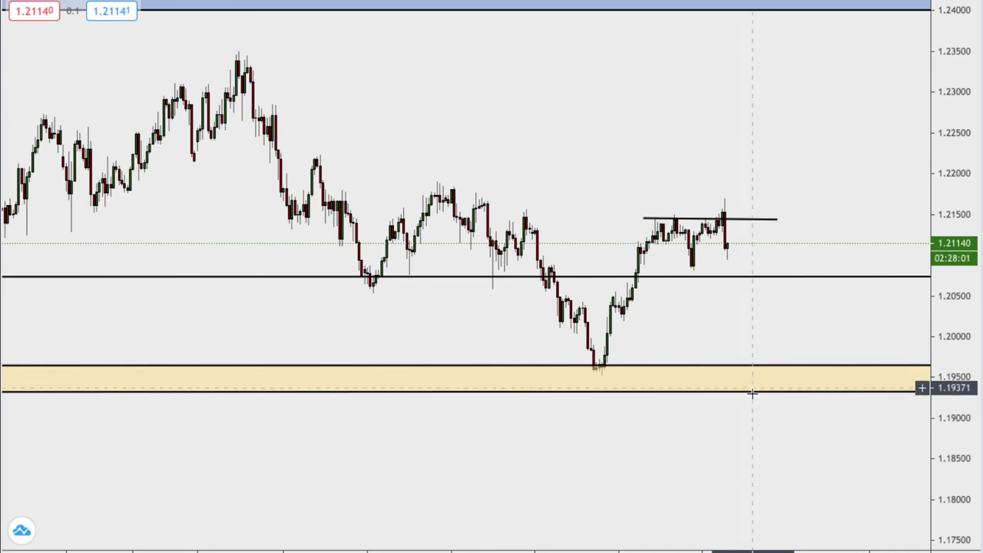
pyautogui.scroll(-1, 769, 355)
pyautogui.scroll(-5, 774, 349)
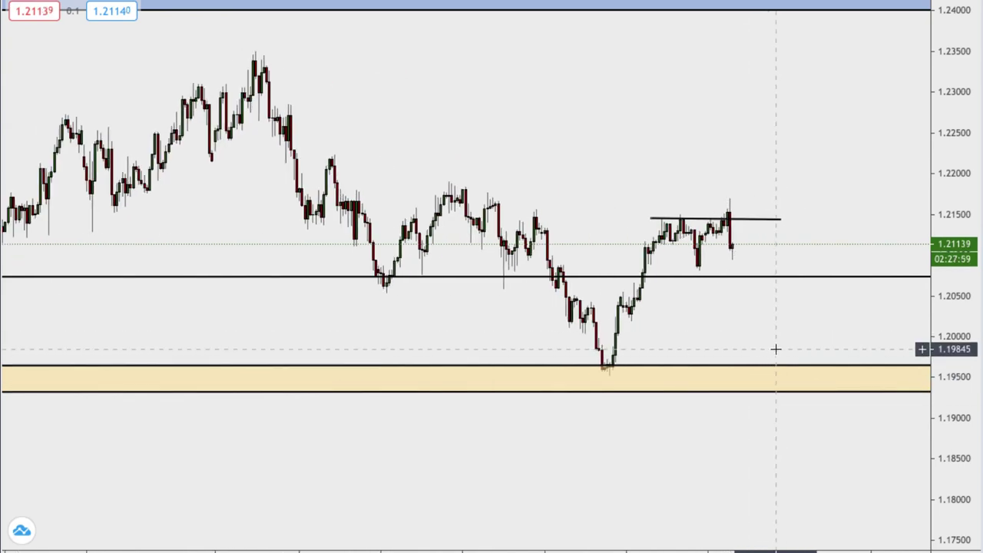
pyautogui.scroll(2, 774, 349)
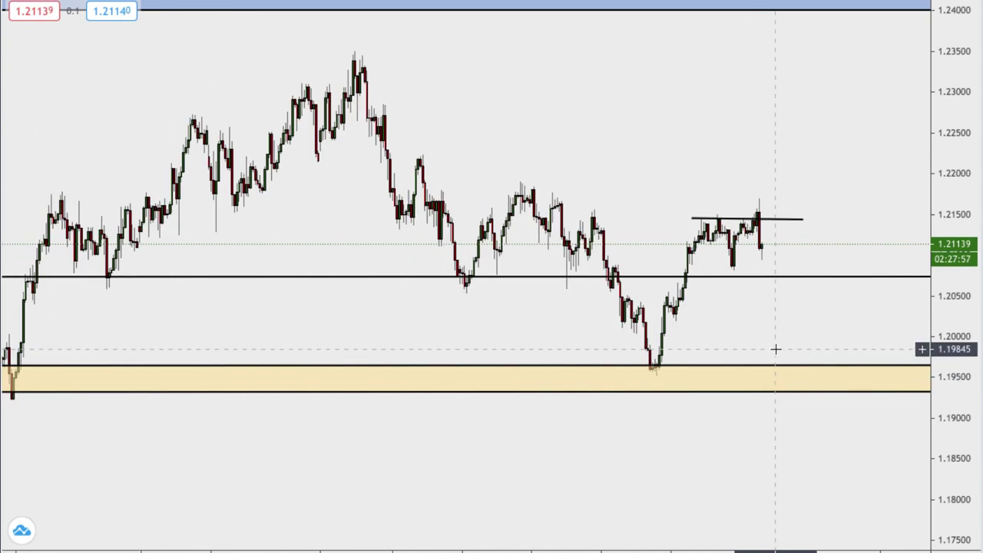
pyautogui.scroll(1, 783, 342)
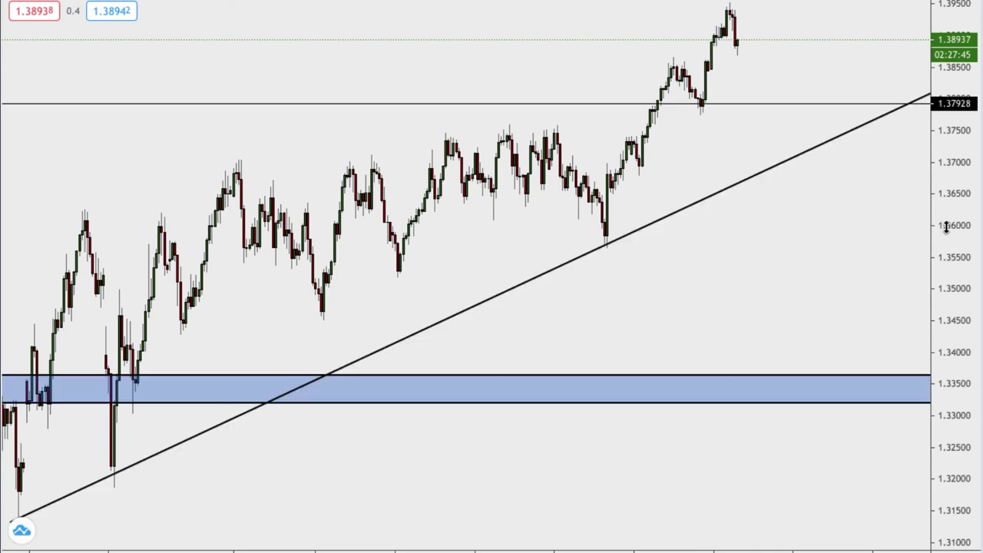
# Step: Switch to the pair with the 1.37928 horizontal line and draw a thin yellow parallel channel along that level
pyautogui.scroll(-2, 887, 263)
pyautogui.moveTo(818, 295); pyautogui.dragTo(787, 360)
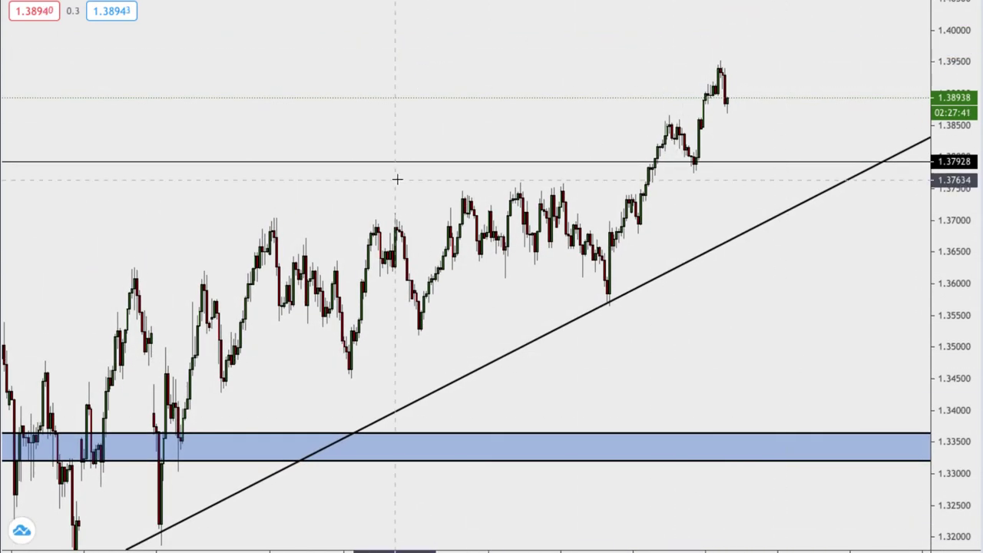
pyautogui.moveTo(401, 161)
pyautogui.mouseDown()
pyautogui.moveTo(755, 174)
pyautogui.moveTo(778, 165)
pyautogui.mouseUp()
pyautogui.click(823, 127)
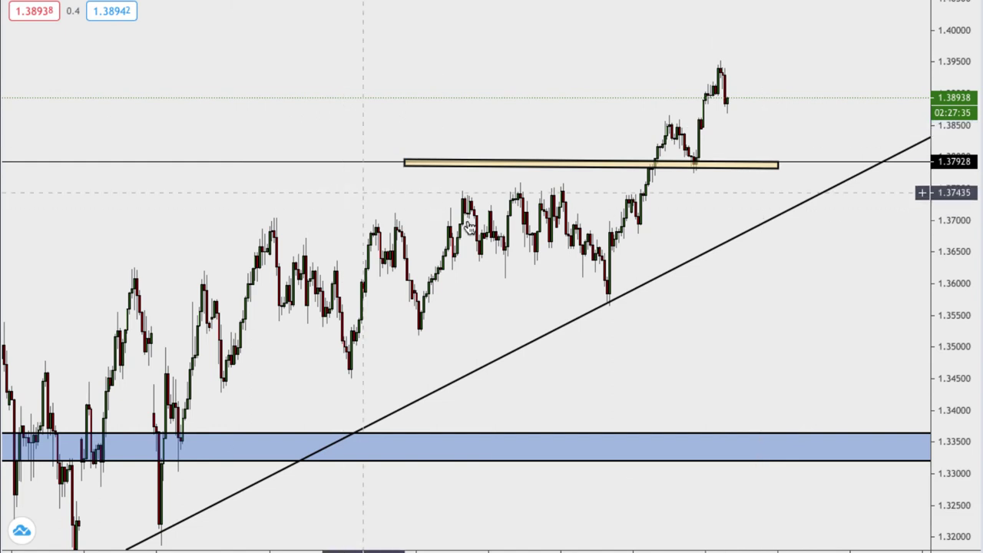
pyautogui.moveTo(604, 170); pyautogui.dragTo(608, 168)
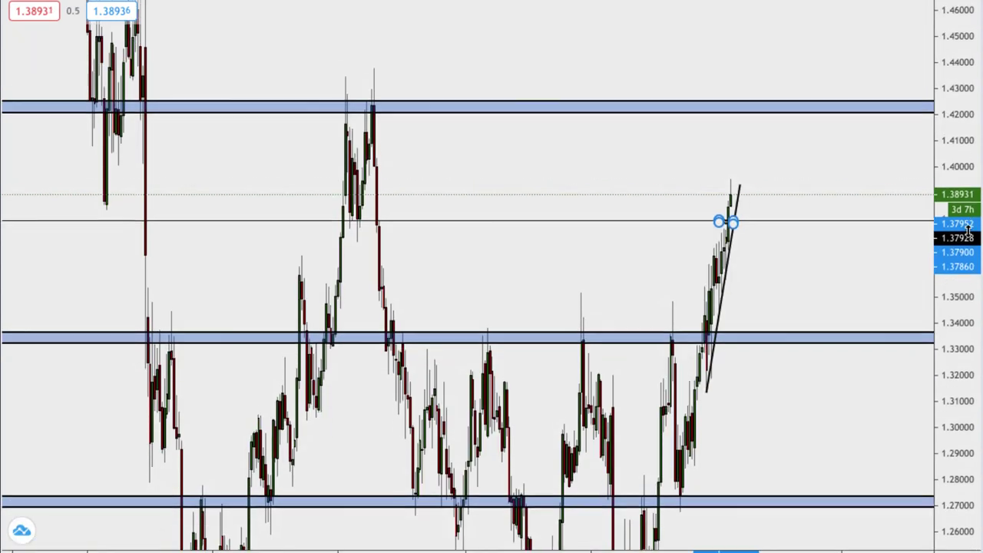
# Step: Switch from the weekly to the daily chart and level both ends of the thin yellow channel along the 1.37928 line
pyautogui.scroll(3, 373, 268)
pyautogui.scroll(2, 347, 264)
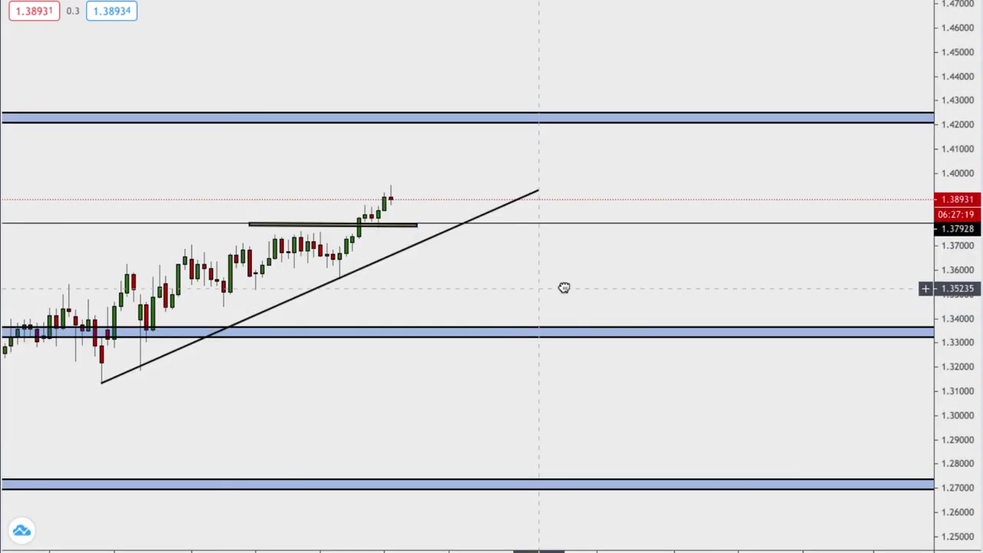
pyautogui.moveTo(564, 287); pyautogui.dragTo(773, 287)
pyautogui.moveTo(968, 402); pyautogui.dragTo(970, 229)
pyautogui.moveTo(792, 335); pyautogui.dragTo(814, 330)
pyautogui.moveTo(957, 334); pyautogui.dragTo(959, 244)
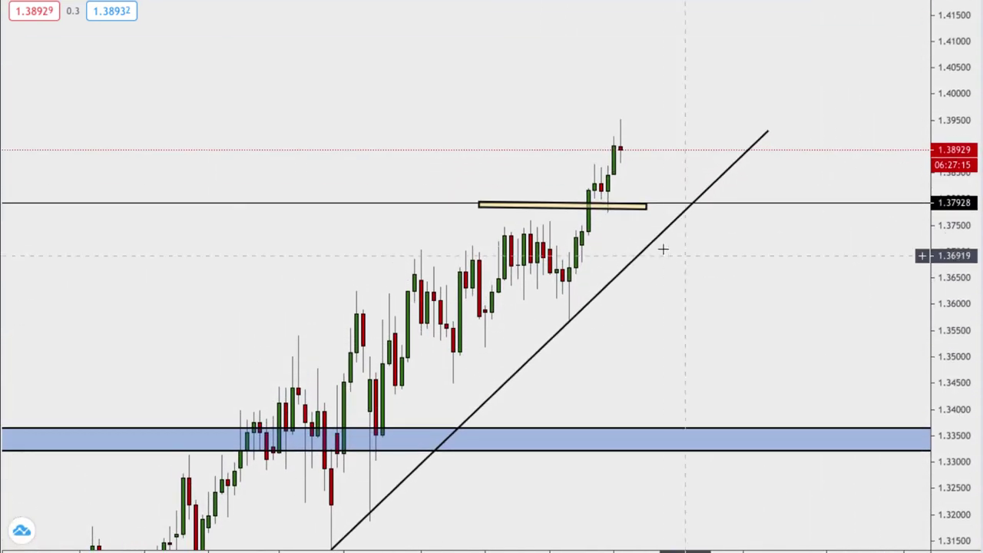
pyautogui.moveTo(648, 209); pyautogui.dragTo(655, 204)
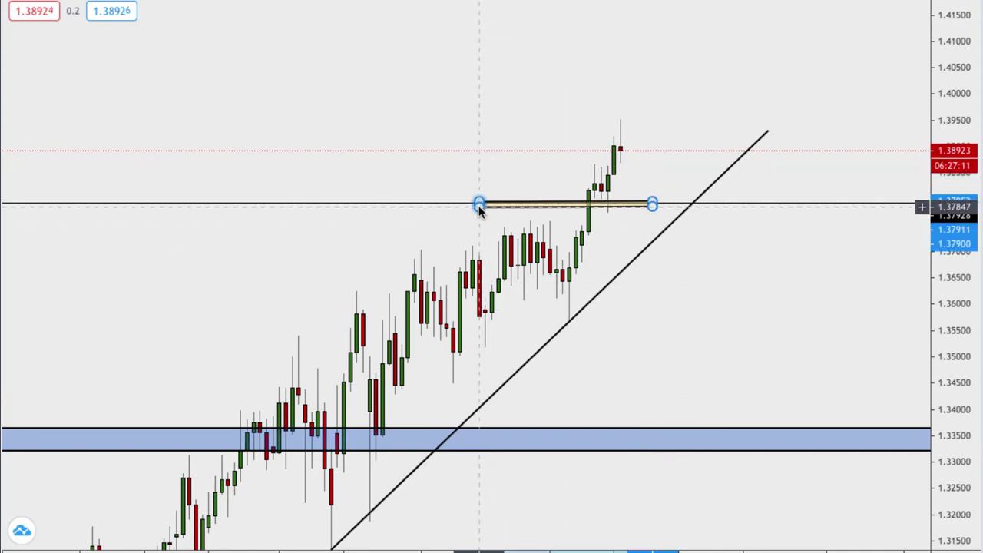
pyautogui.moveTo(477, 206); pyautogui.dragTo(478, 203)
pyautogui.click(628, 259)
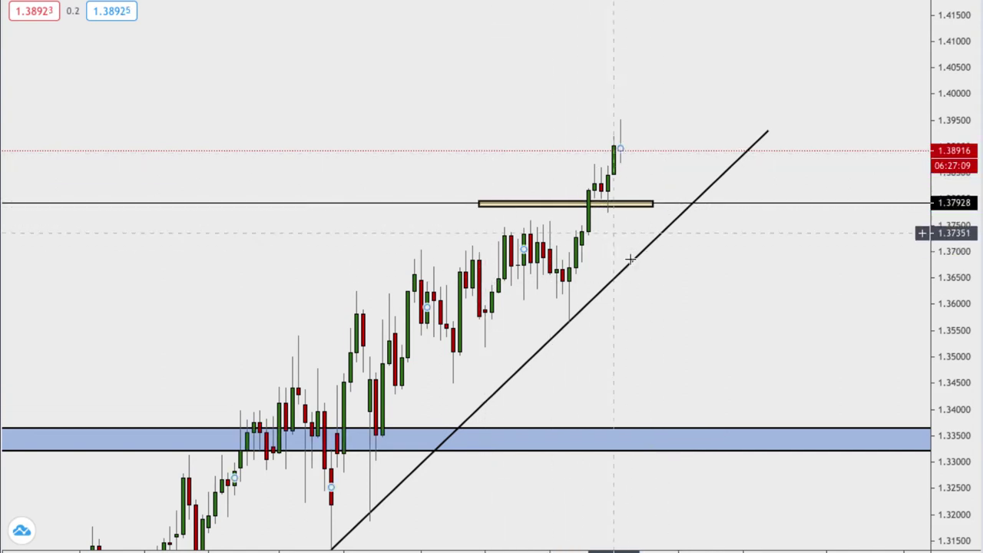
pyautogui.moveTo(694, 294); pyautogui.dragTo(767, 358)
pyautogui.scroll(3, 730, 296)
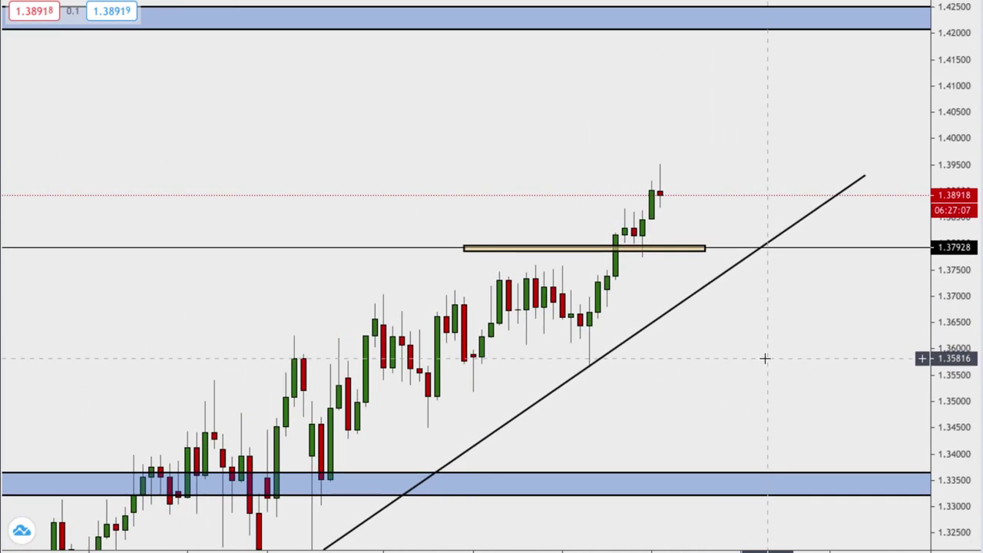
# Step: Examine the daily candles around the thin channel on the 1.37928 line, along with the older price reactions at that level
pyautogui.click(616, 250)
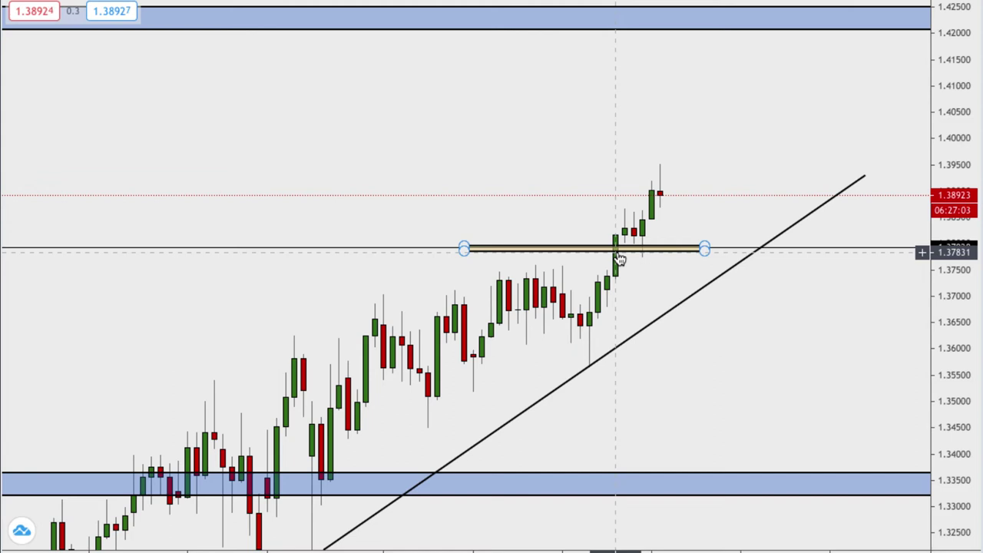
pyautogui.click(629, 281)
pyautogui.click(617, 259)
pyautogui.click(614, 261)
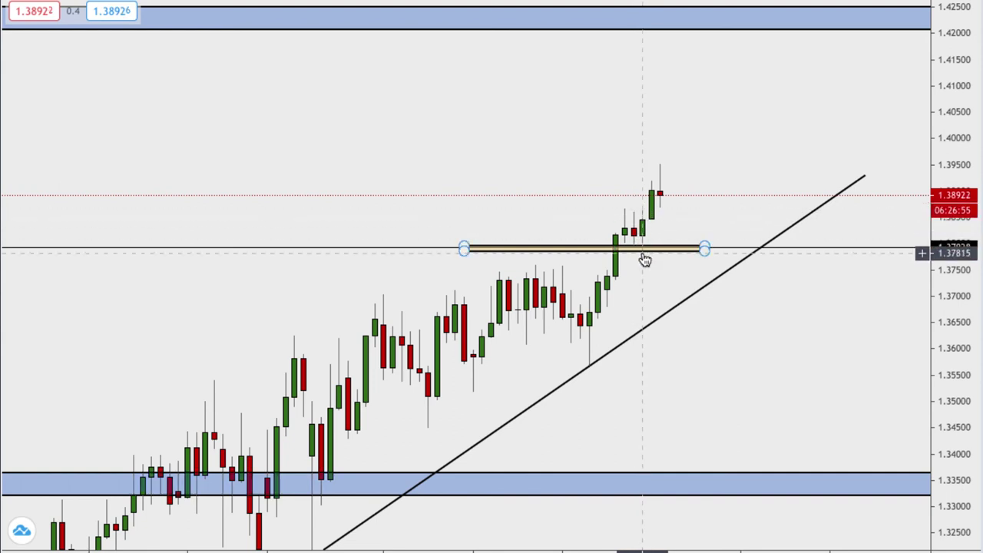
pyautogui.moveTo(636, 292); pyautogui.dragTo(712, 322)
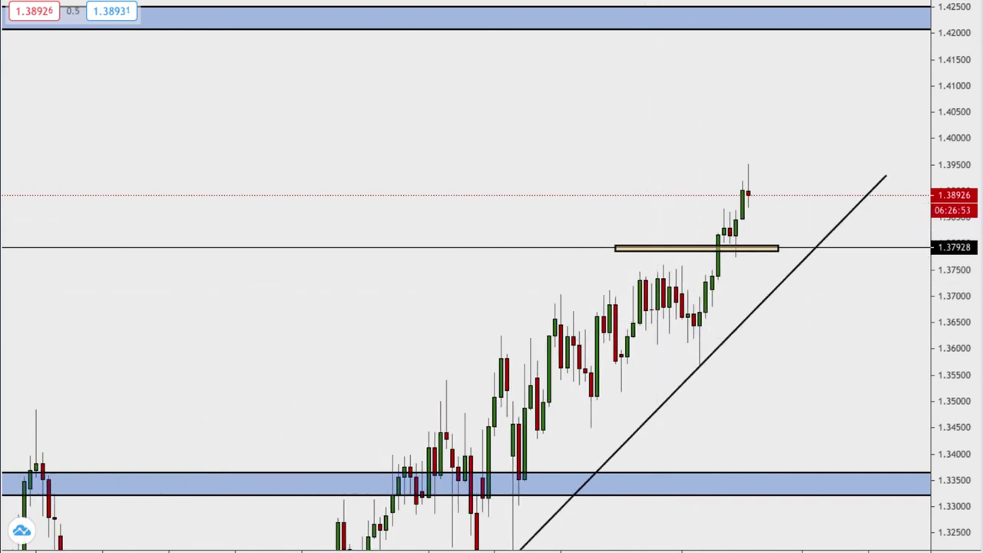
pyautogui.moveTo(958, 206); pyautogui.dragTo(963, 272)
pyautogui.scroll(-3, 965, 292)
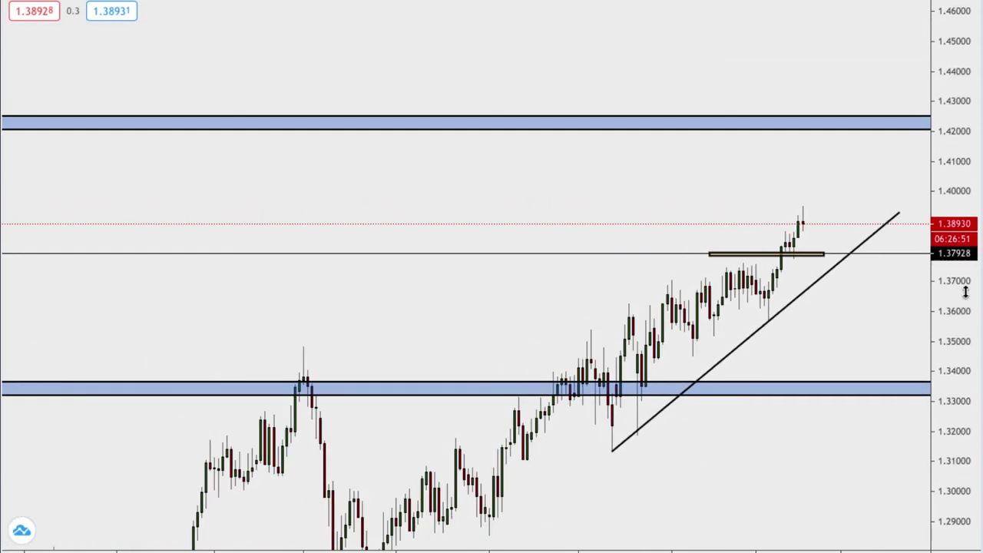
pyautogui.scroll(-8, 966, 292)
pyautogui.scroll(5, 965, 291)
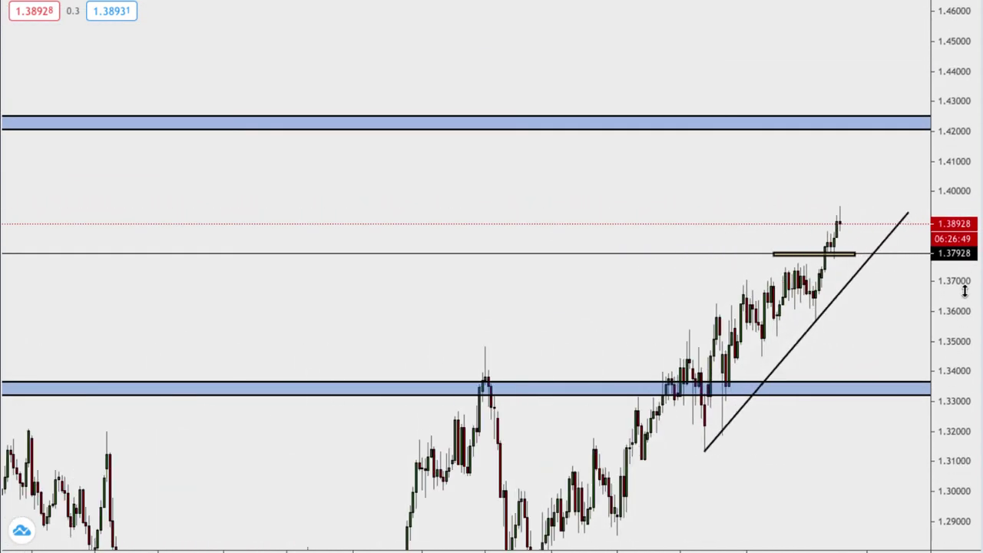
pyautogui.scroll(-8, 965, 290)
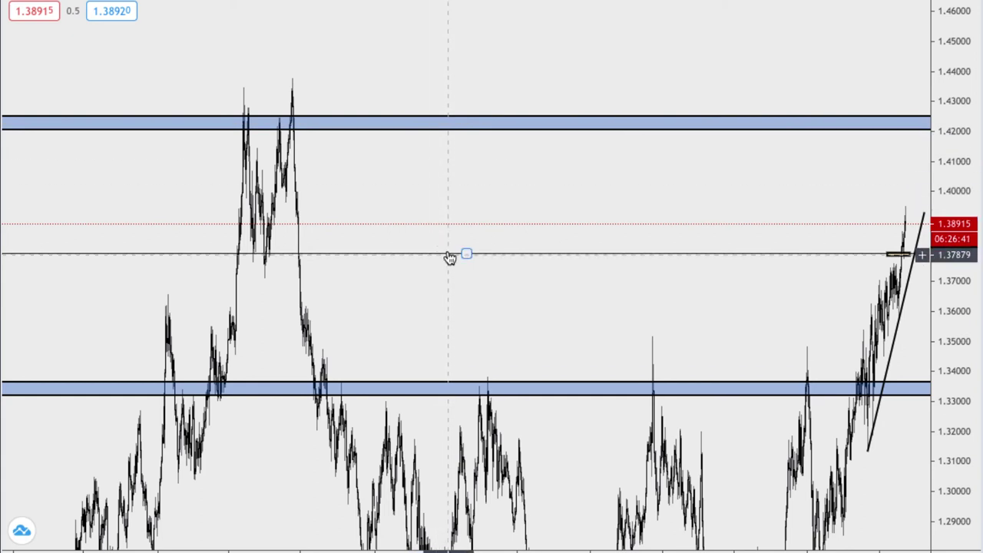
pyautogui.moveTo(450, 257); pyautogui.dragTo(447, 249)
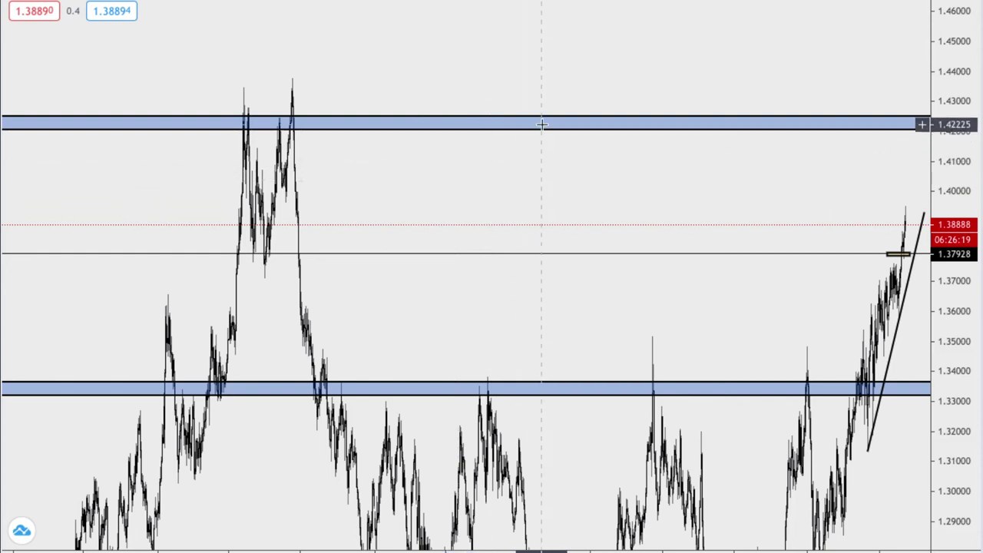
pyautogui.click(617, 254)
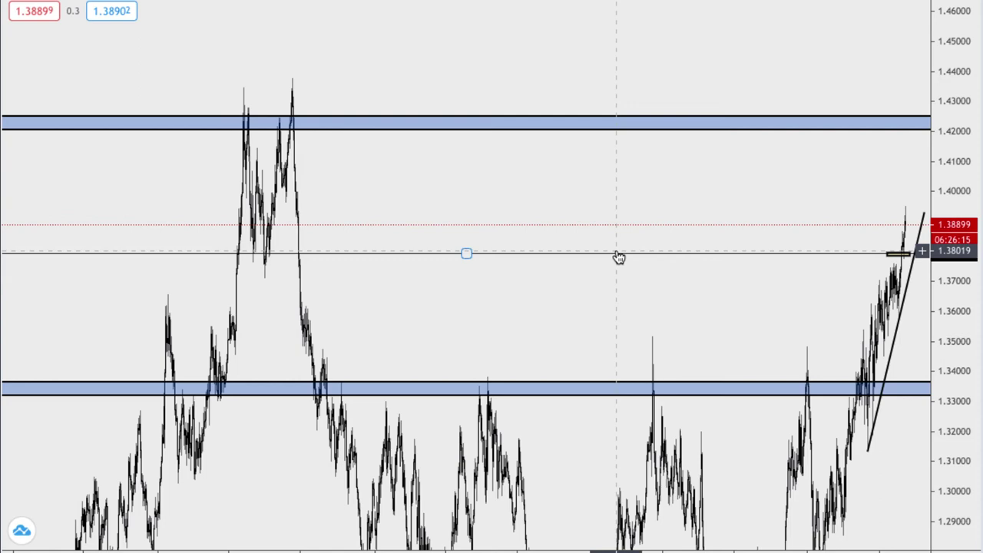
pyautogui.scroll(6, 675, 261)
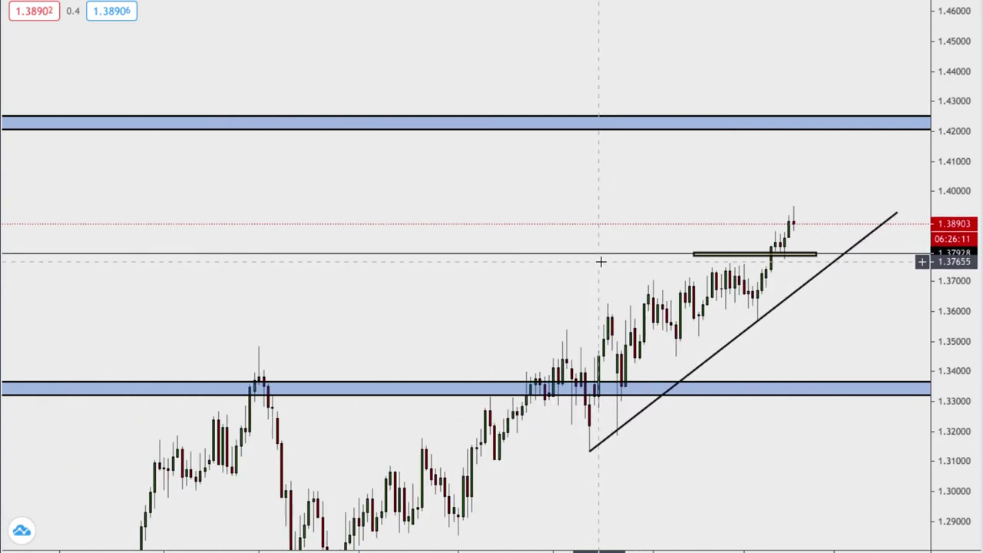
pyautogui.moveTo(959, 370); pyautogui.dragTo(971, 286)
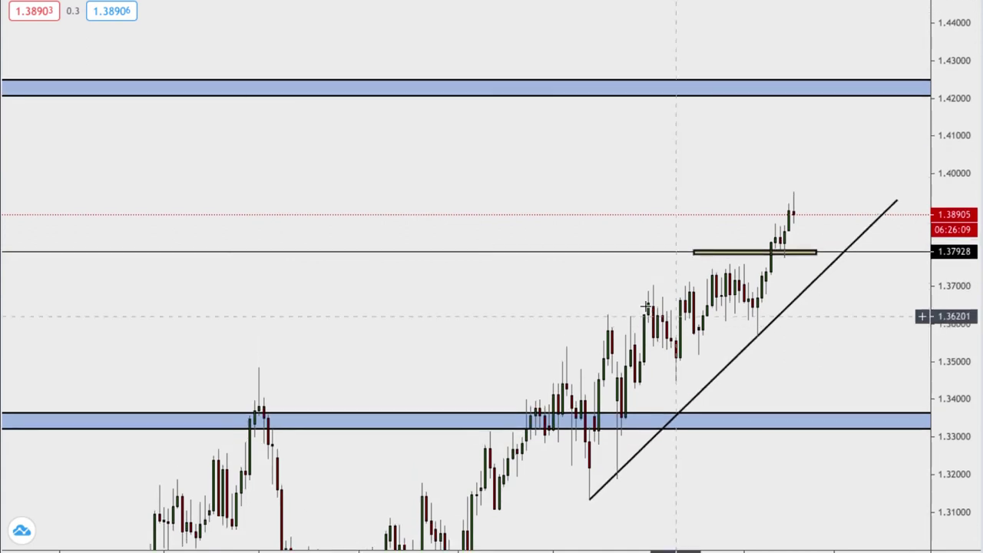
pyautogui.scroll(4, 676, 269)
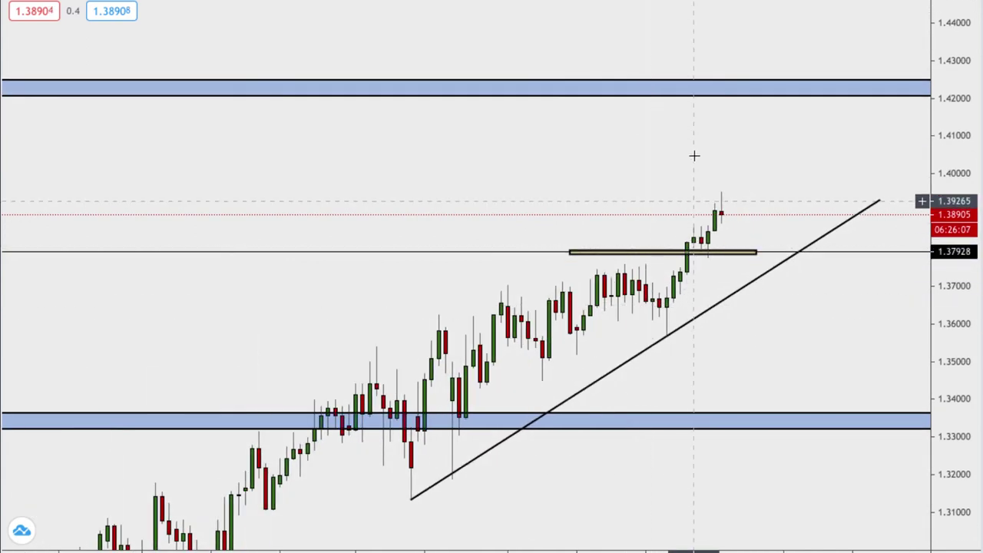
pyautogui.scroll(-3, 834, 344)
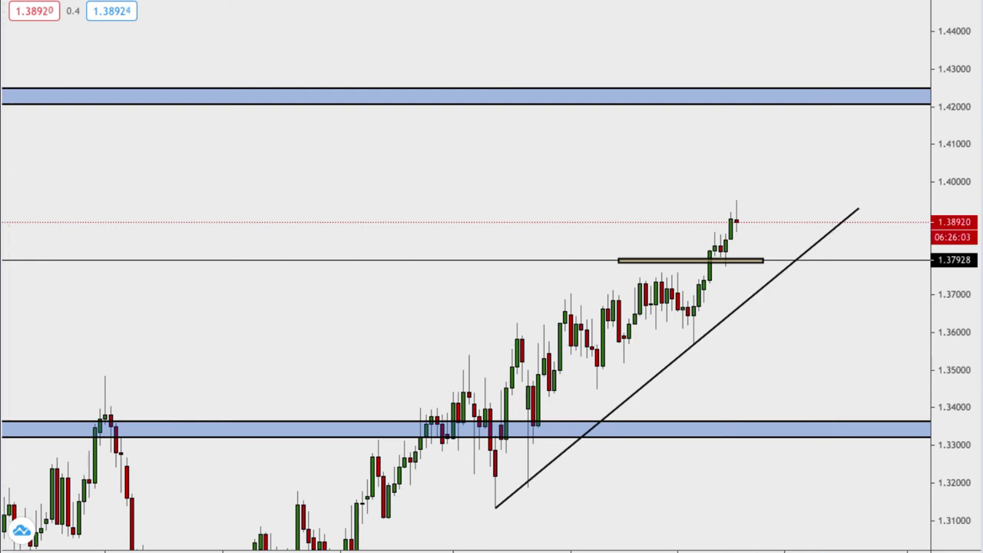
# Step: Switch through the weekly to the monthly chart and examine how older lows and breakouts line up with the uppermost blue zone
pyautogui.moveTo(952, 139); pyautogui.dragTo(972, 392)
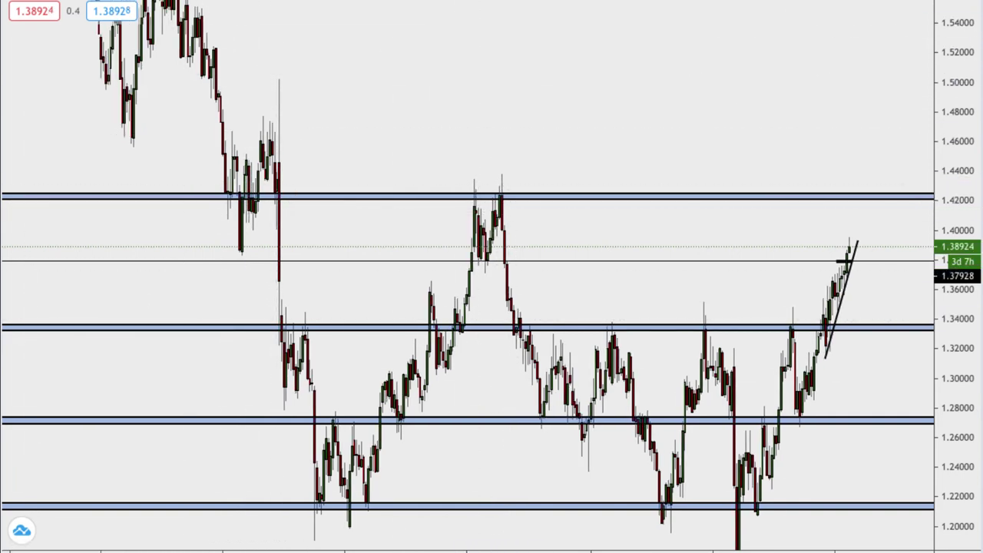
pyautogui.moveTo(976, 166); pyautogui.dragTo(968, 365)
pyautogui.scroll(3, 963, 358)
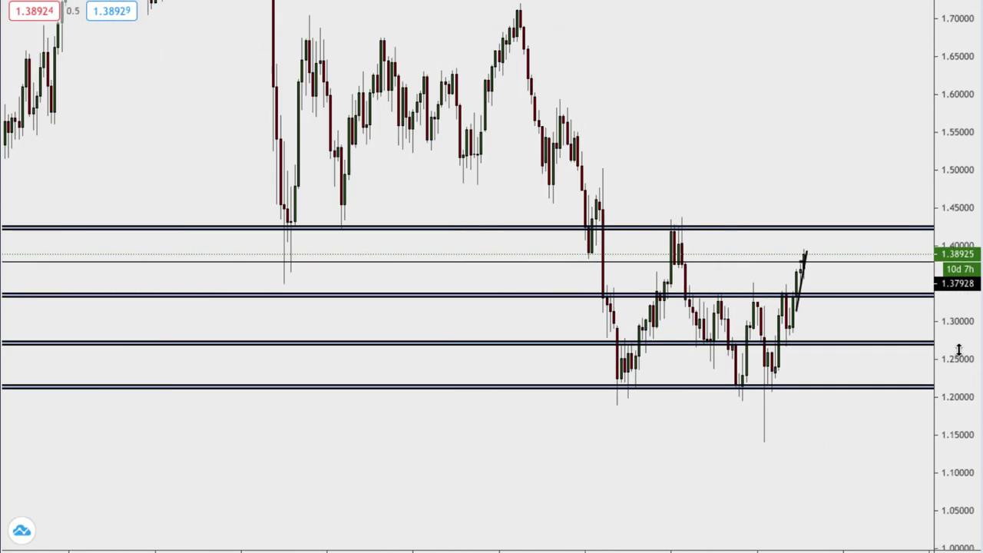
pyautogui.scroll(-2, 959, 349)
pyautogui.scroll(4, 956, 355)
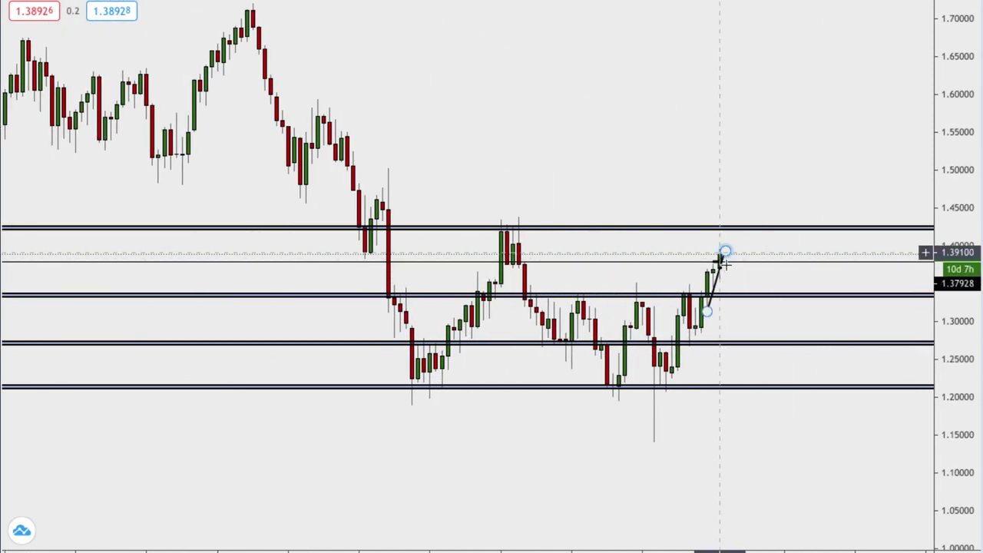
pyautogui.scroll(-2, 668, 307)
pyautogui.click(334, 228)
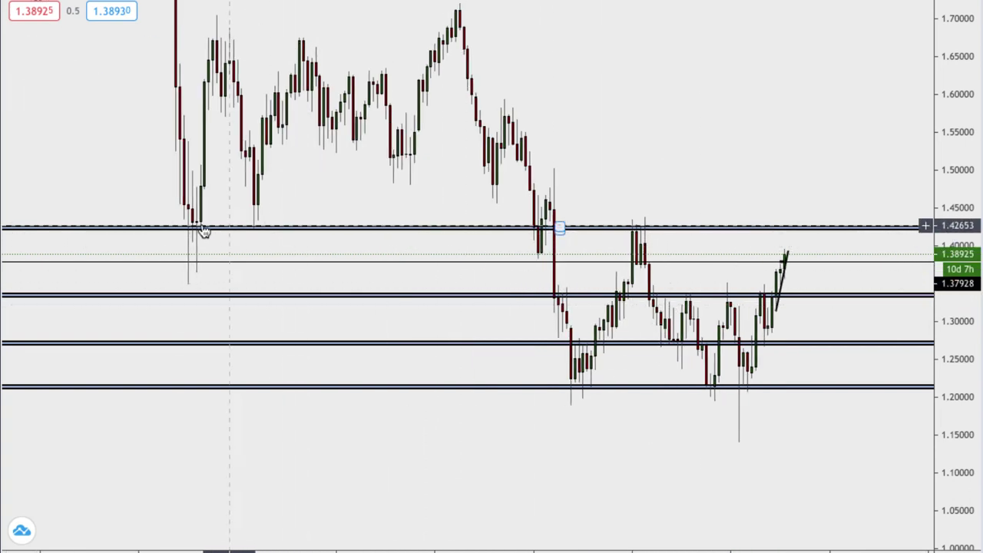
pyautogui.moveTo(170, 233); pyautogui.dragTo(198, 236)
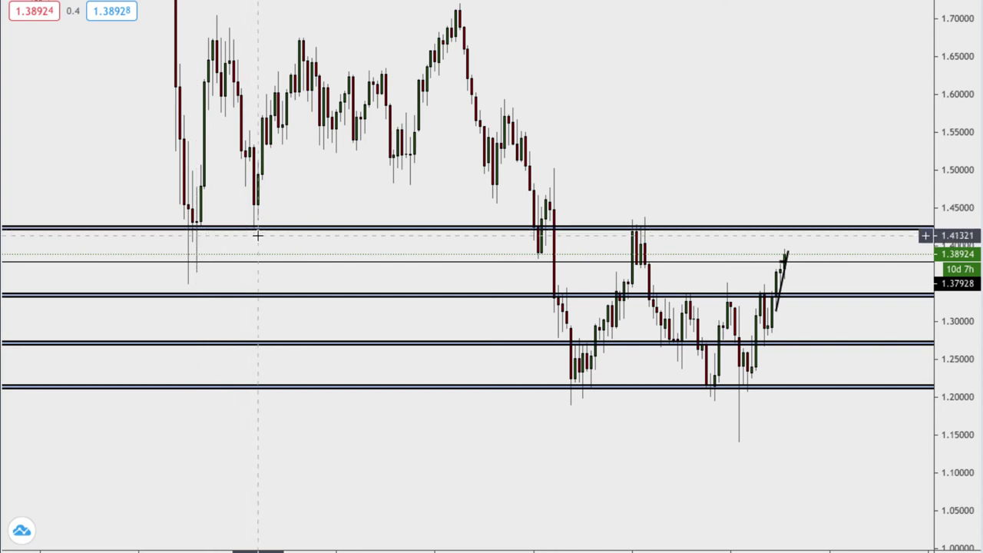
pyautogui.click(541, 228)
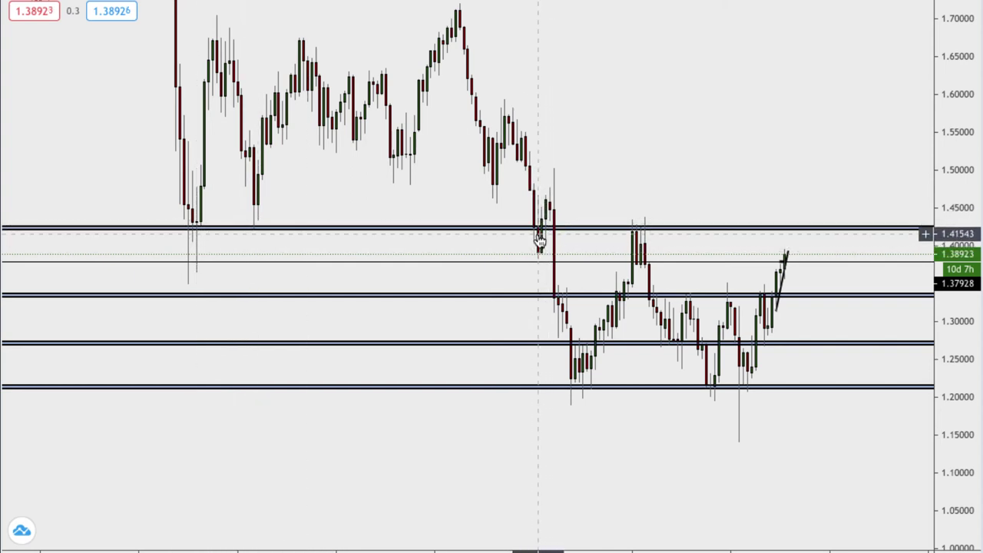
# Step: Examine the recent monthly swings between the uppermost and lowest blue zones, and where the uppermost zone begins in the older history
pyautogui.scroll(4, 612, 235)
pyautogui.moveTo(603, 166); pyautogui.dragTo(741, 150)
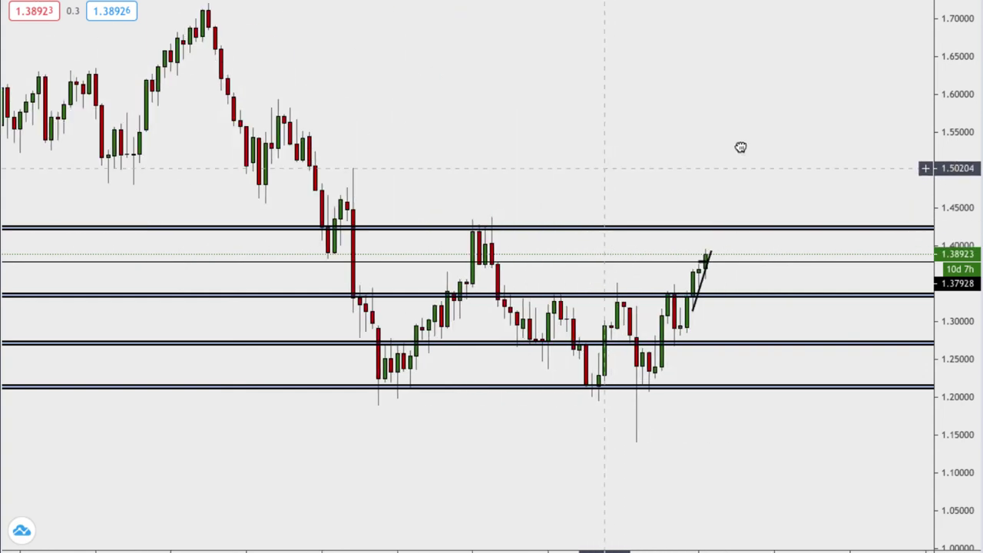
pyautogui.scroll(1, 519, 152)
pyautogui.scroll(2, 537, 144)
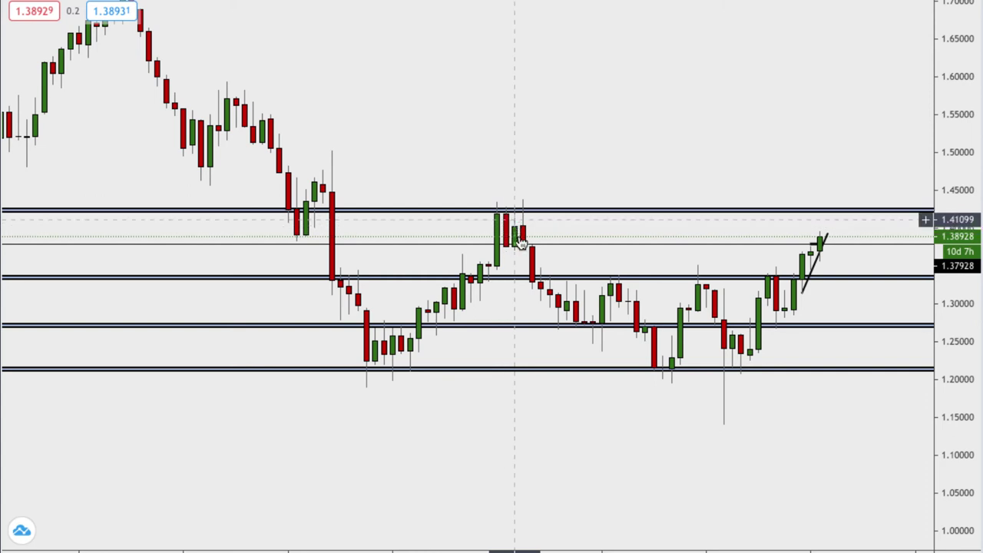
pyautogui.click(500, 208)
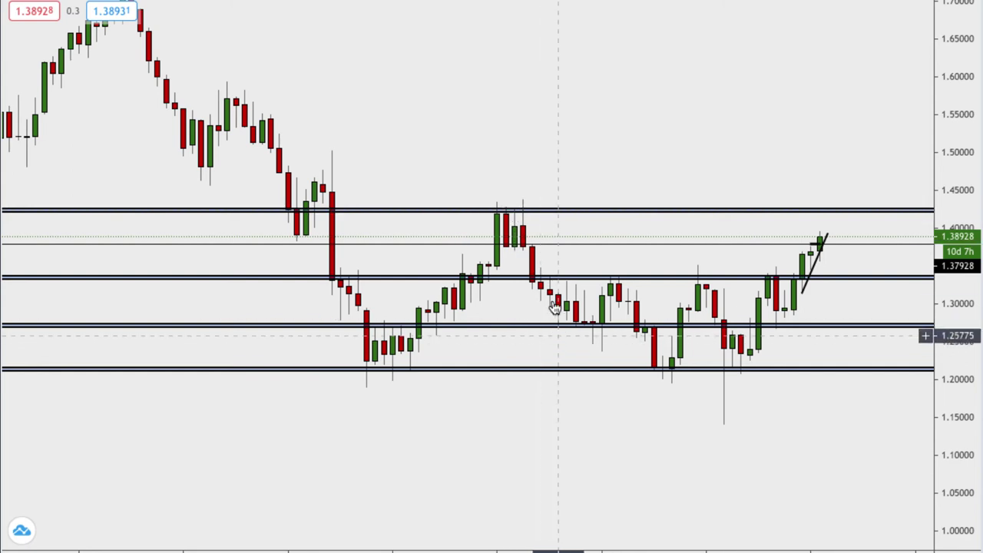
pyautogui.click(798, 296)
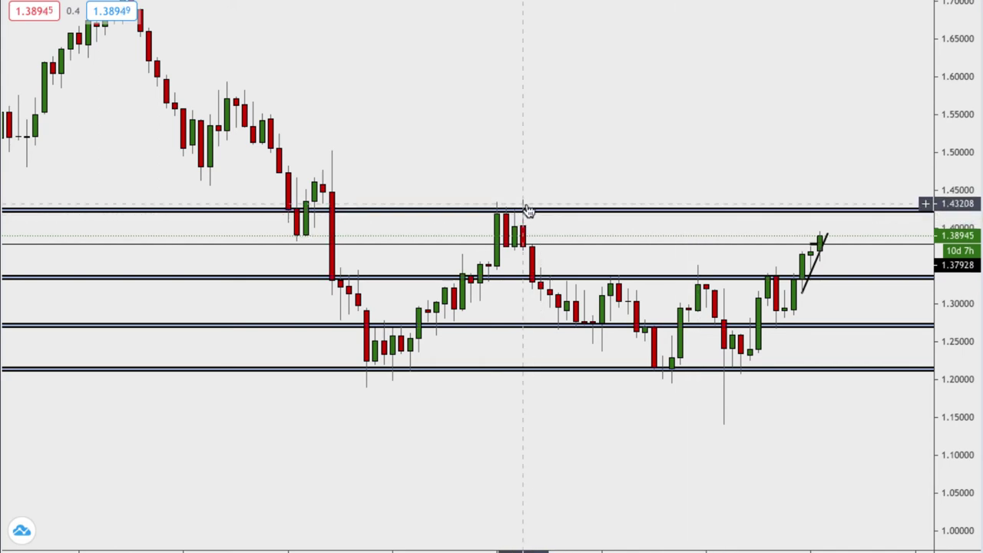
pyautogui.scroll(-5, 528, 210)
pyautogui.scroll(-4, 529, 212)
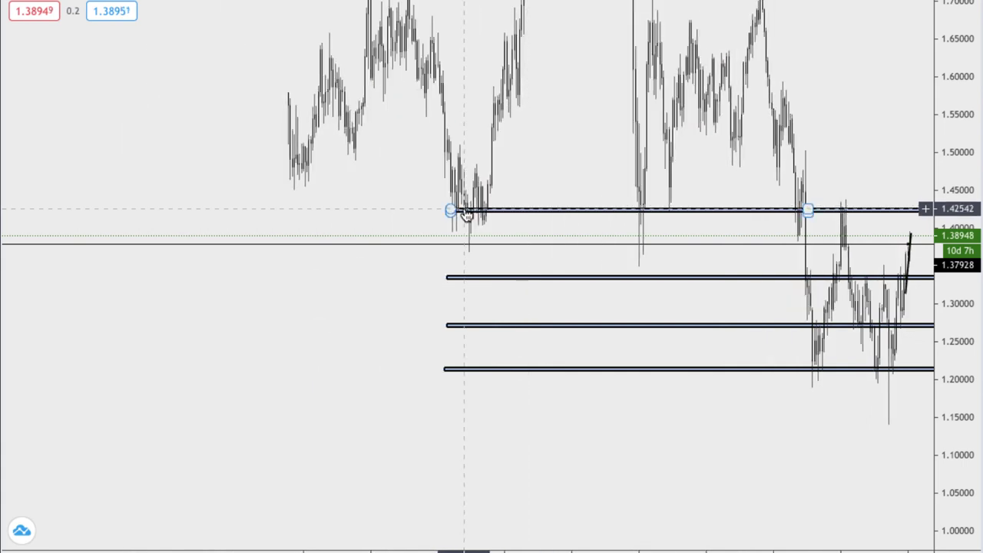
pyautogui.scroll(8, 466, 213)
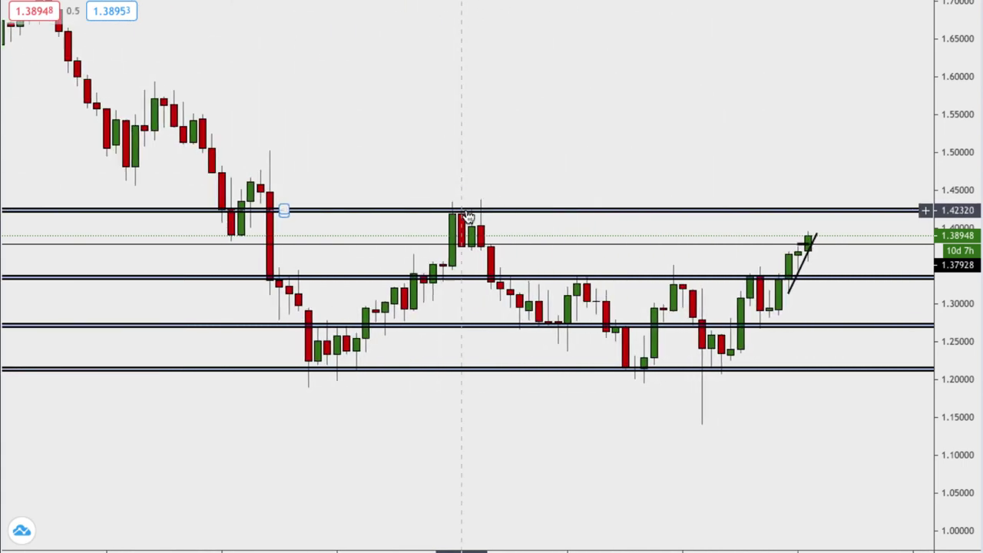
pyautogui.moveTo(954, 375); pyautogui.dragTo(954, 247)
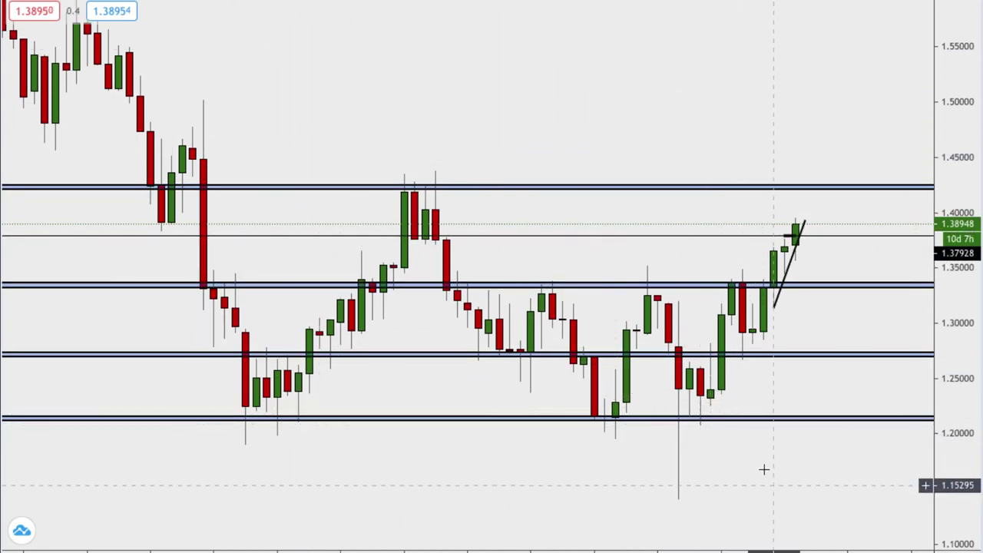
# Step: Try a descending trendline on the monthly chart from the 2.11321 peak to 1.26232 beyond the latest candle, and delete it
pyautogui.scroll(-8, 960, 550)
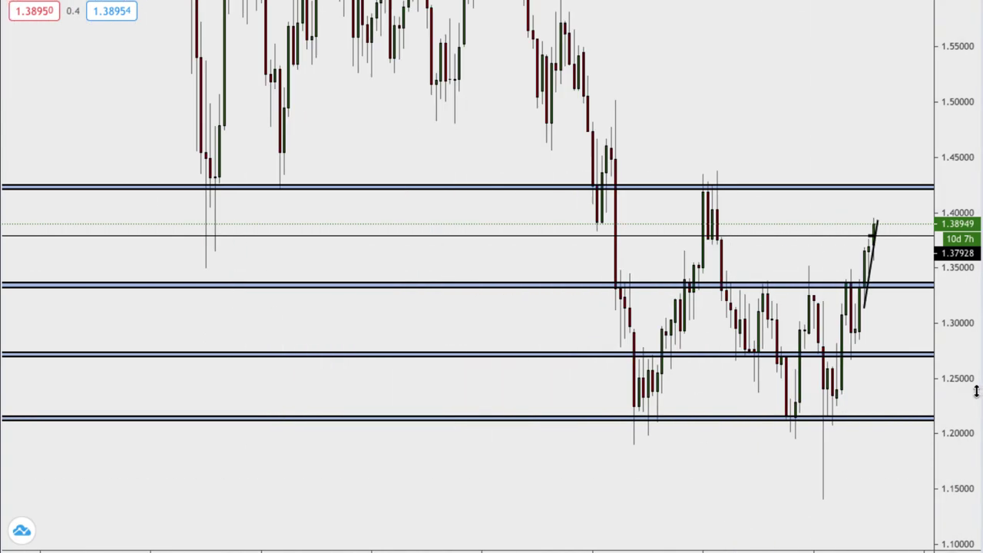
pyautogui.moveTo(963, 296); pyautogui.dragTo(976, 492)
pyautogui.moveTo(976, 419); pyautogui.dragTo(978, 482)
pyautogui.moveTo(869, 459); pyautogui.dragTo(844, 483)
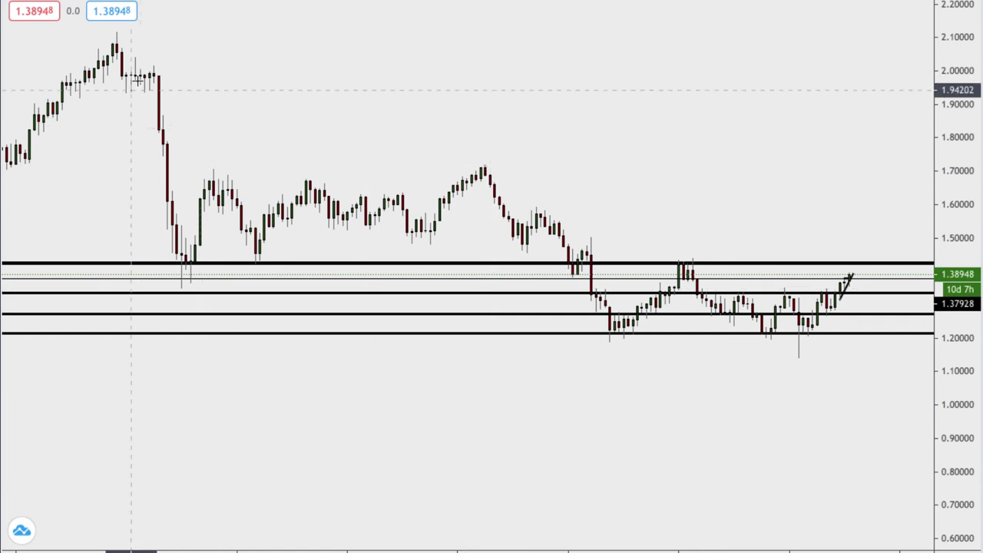
pyautogui.click(112, 33)
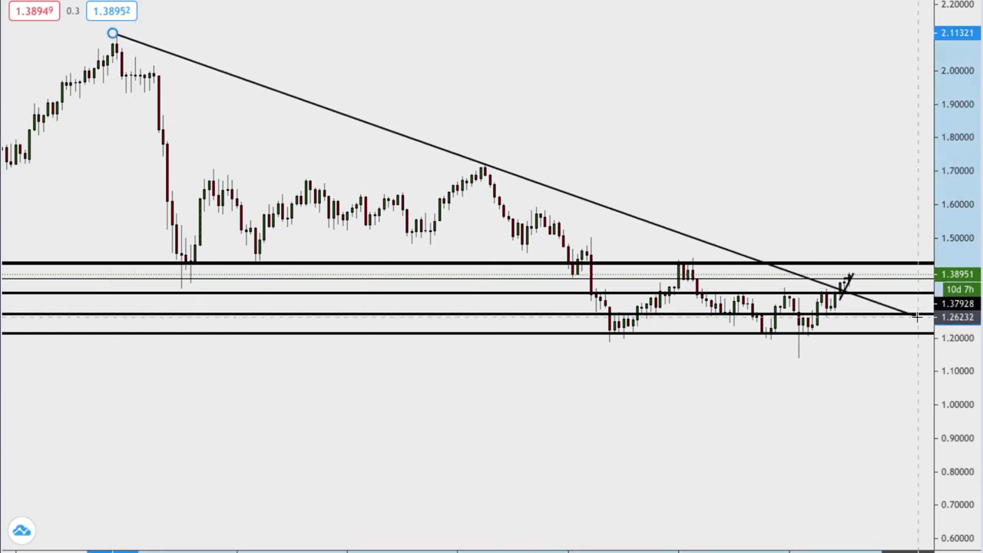
pyautogui.click(918, 317)
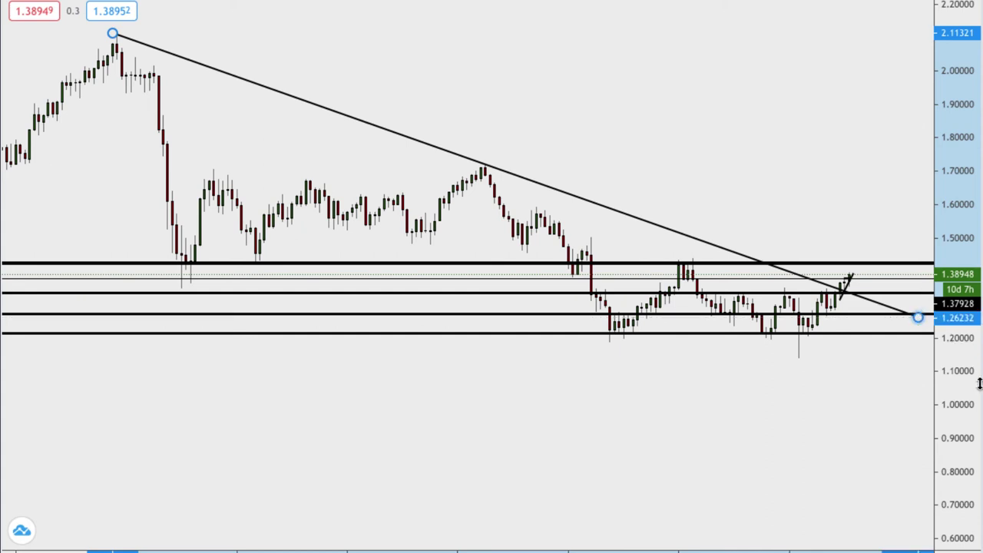
pyautogui.moveTo(967, 361); pyautogui.dragTo(960, 268)
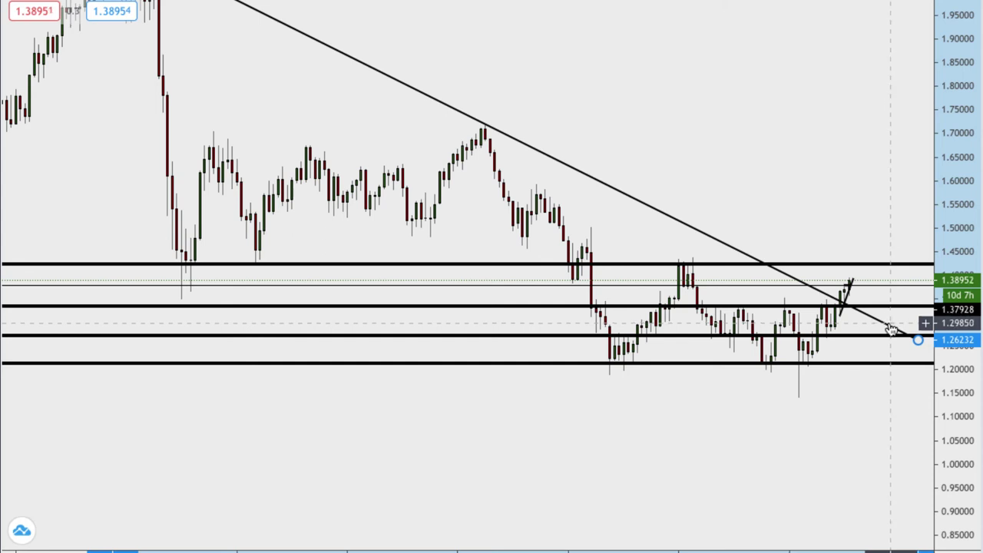
pyautogui.press('Delete')
# Step: Return through the weekly to the daily chart and examine the recent rally between the rising trendline and the uppermost blue zone
pyautogui.scroll(-3, 715, 323)
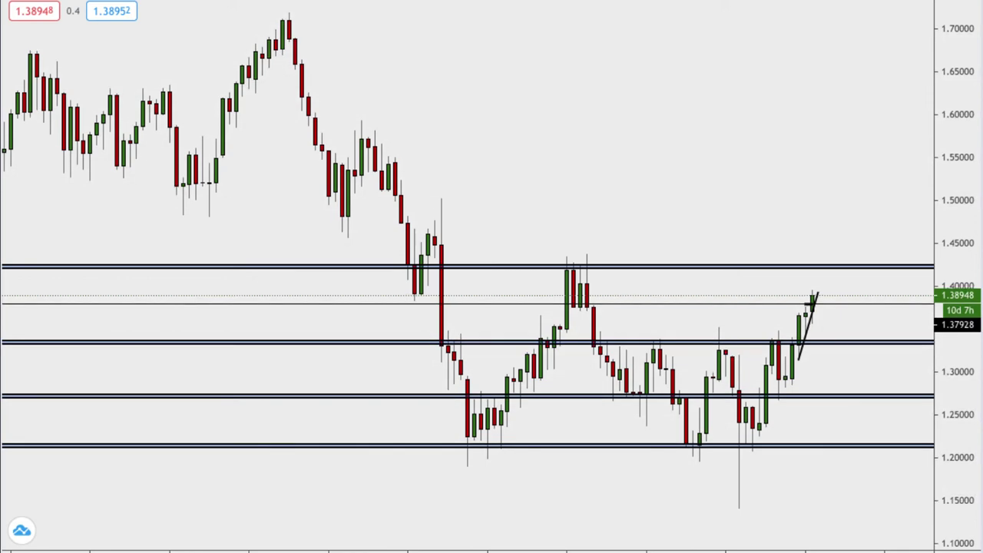
pyautogui.scroll(3, 686, 162)
pyautogui.moveTo(644, 184); pyautogui.dragTo(661, 129)
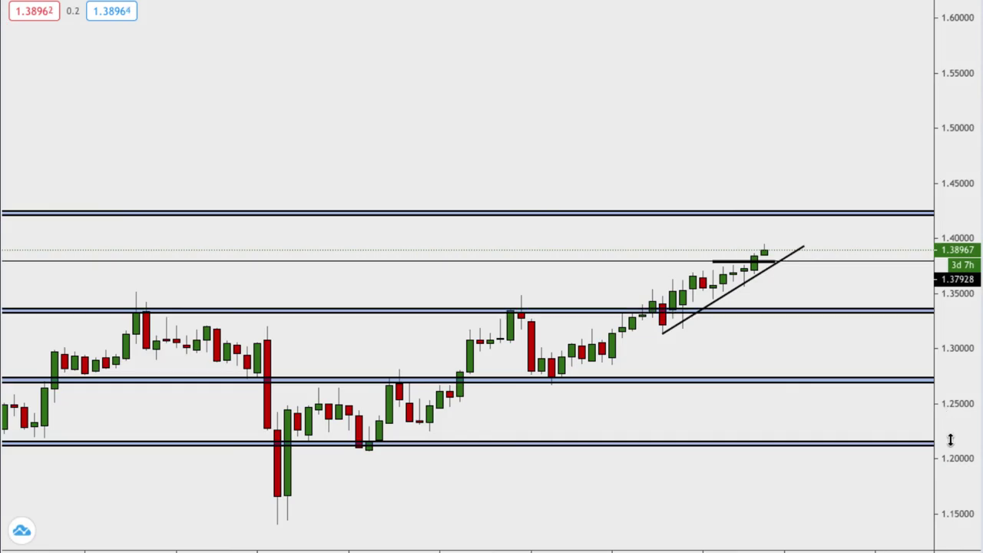
pyautogui.moveTo(947, 438); pyautogui.dragTo(941, 304)
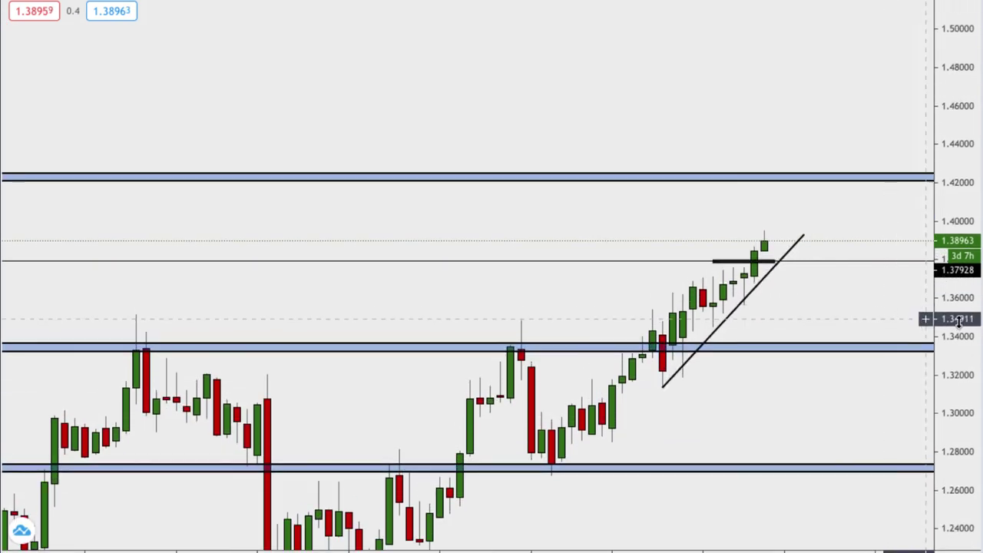
pyautogui.scroll(-2, 961, 369)
pyautogui.moveTo(961, 369); pyautogui.dragTo(953, 333)
pyautogui.scroll(-3, 950, 344)
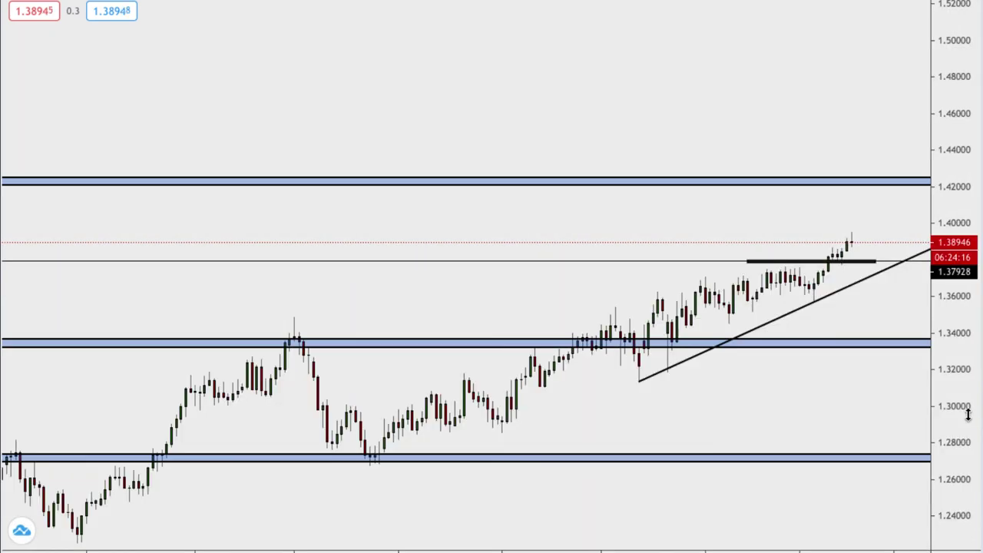
pyautogui.moveTo(969, 415); pyautogui.dragTo(980, 263)
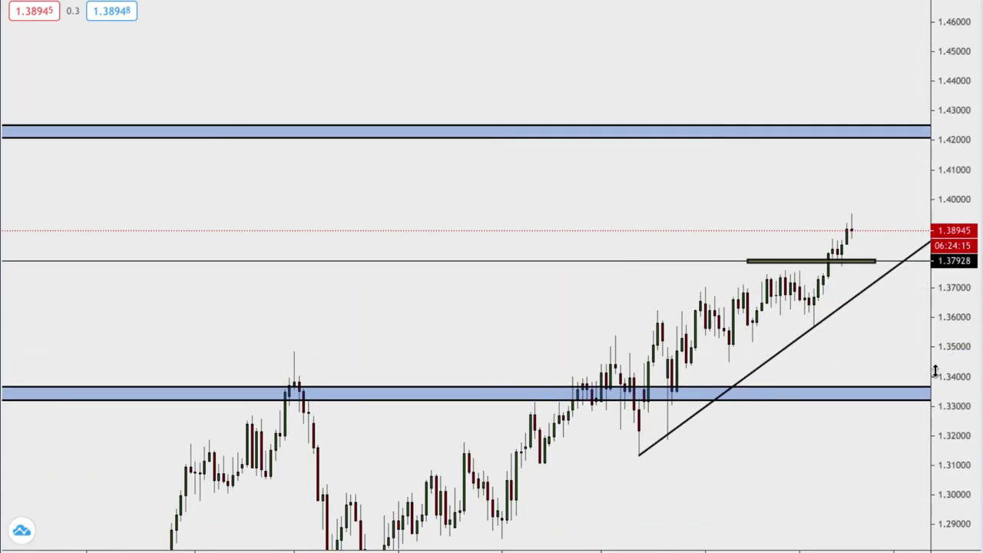
# Step: Switch from the daily to the 4-hour chart, framing the recent rally above the yellow zone
pyautogui.moveTo(935, 372); pyautogui.dragTo(955, 309)
pyautogui.moveTo(852, 359); pyautogui.dragTo(824, 321)
pyautogui.scroll(3, 770, 338)
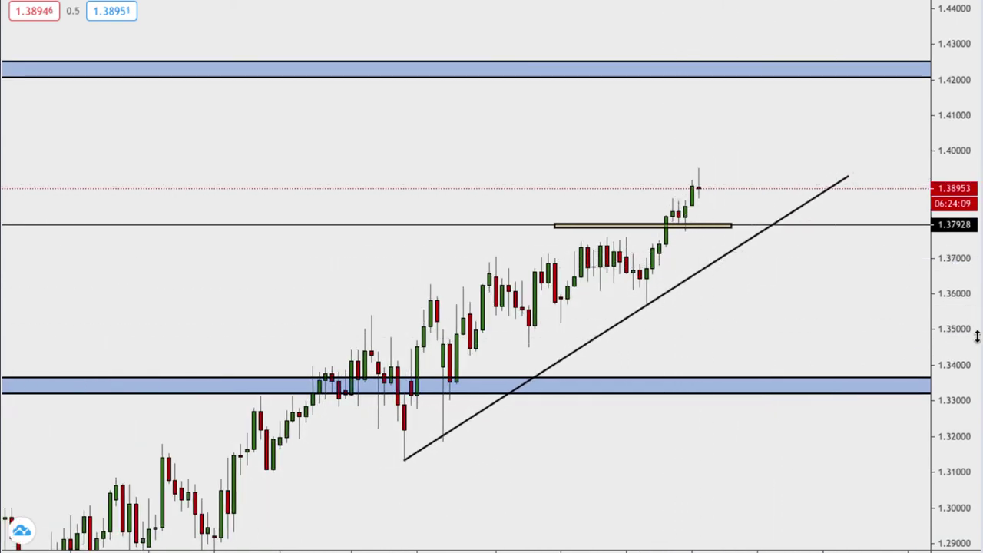
pyautogui.moveTo(971, 365); pyautogui.dragTo(947, 292)
pyautogui.moveTo(796, 94); pyautogui.dragTo(787, 165)
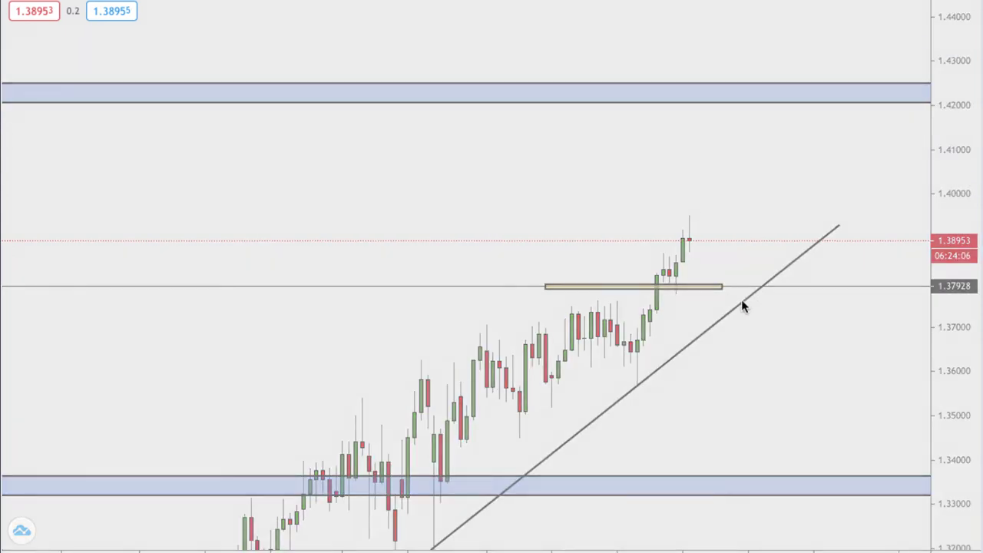
pyautogui.write('240')
pyautogui.press('Return')
pyautogui.moveTo(791, 369); pyautogui.dragTo(681, 377)
# Step: Shift the yellow zone forward in time to meet the rising trendline, keeping it aligned with the 1.37928 horizontal line
pyautogui.click(608, 284)
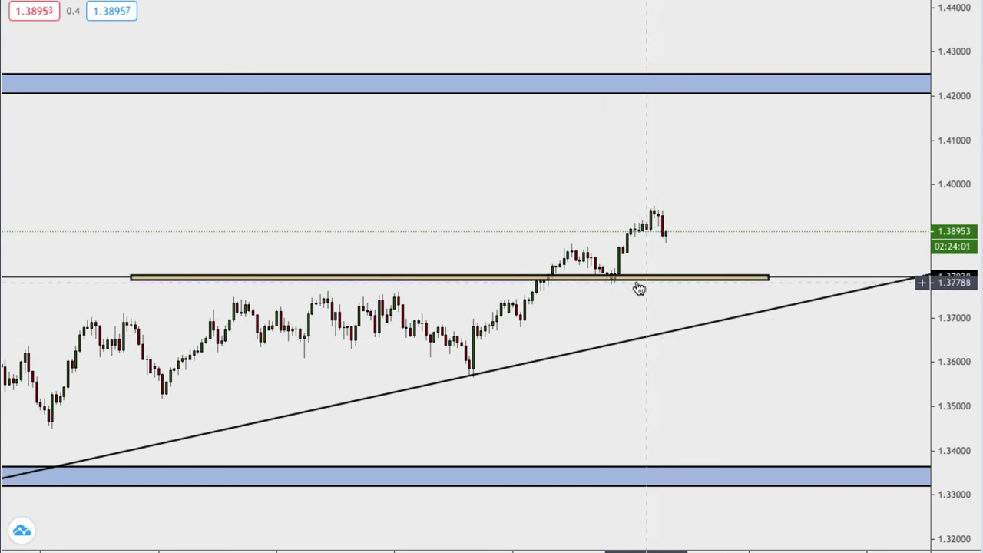
pyautogui.moveTo(607, 287); pyautogui.dragTo(737, 284)
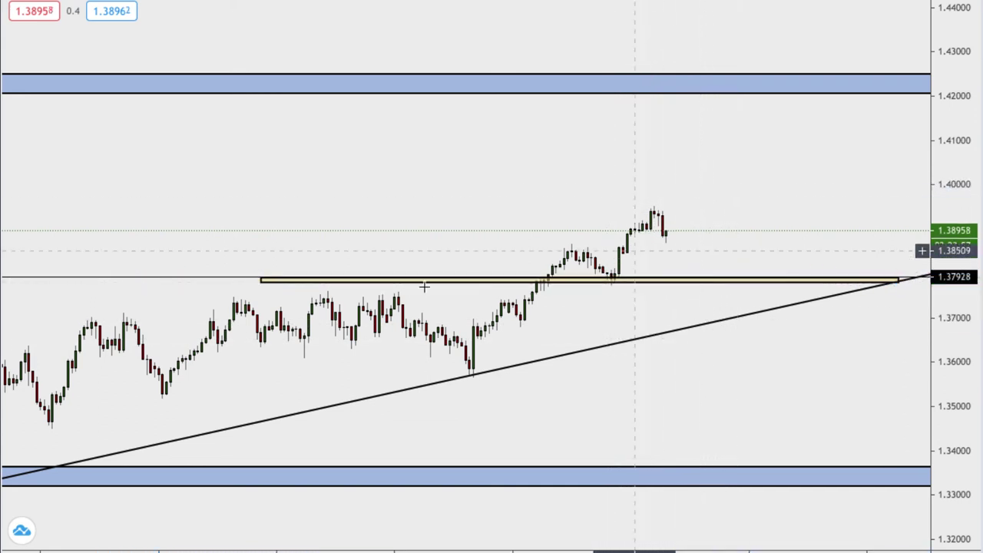
pyautogui.click(312, 284)
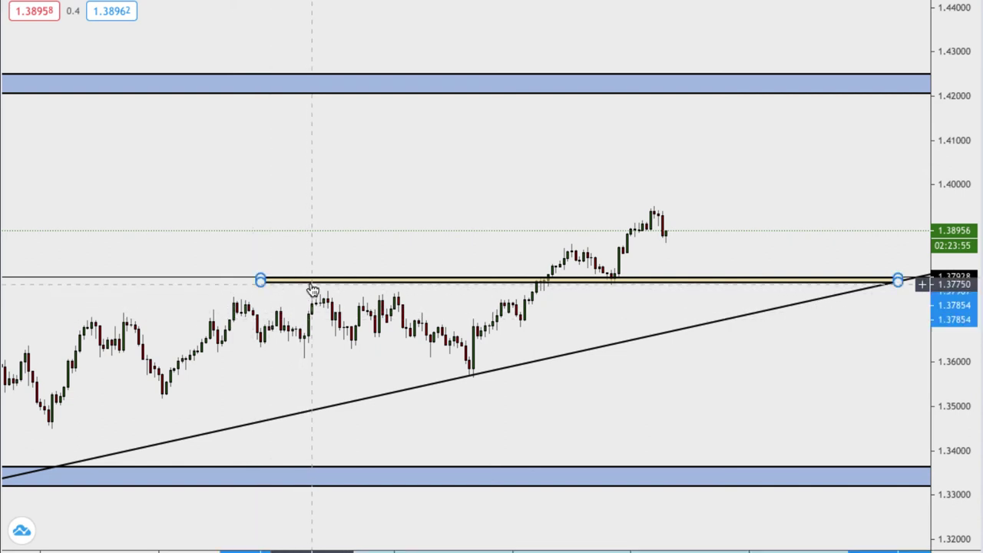
pyautogui.moveTo(312, 289); pyautogui.dragTo(315, 283)
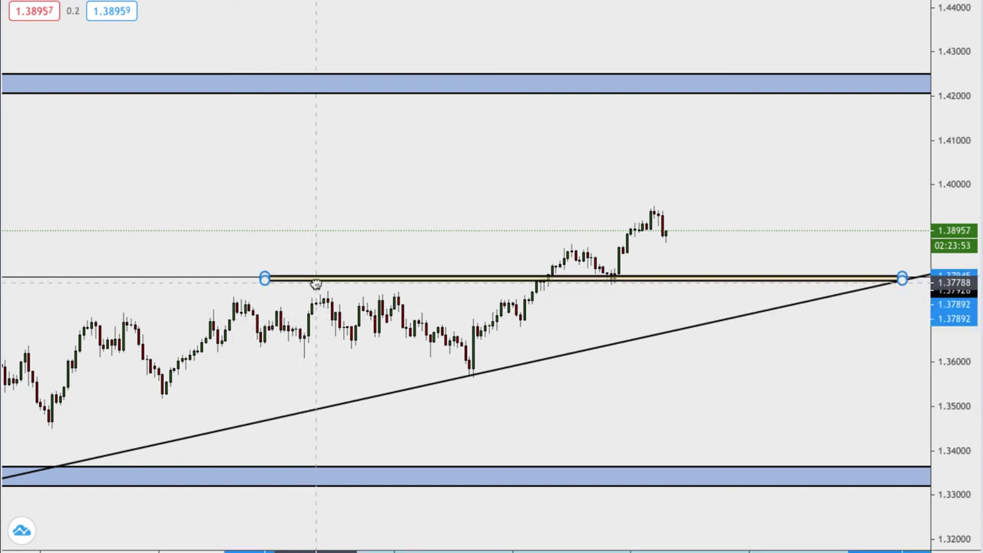
pyautogui.click(702, 224)
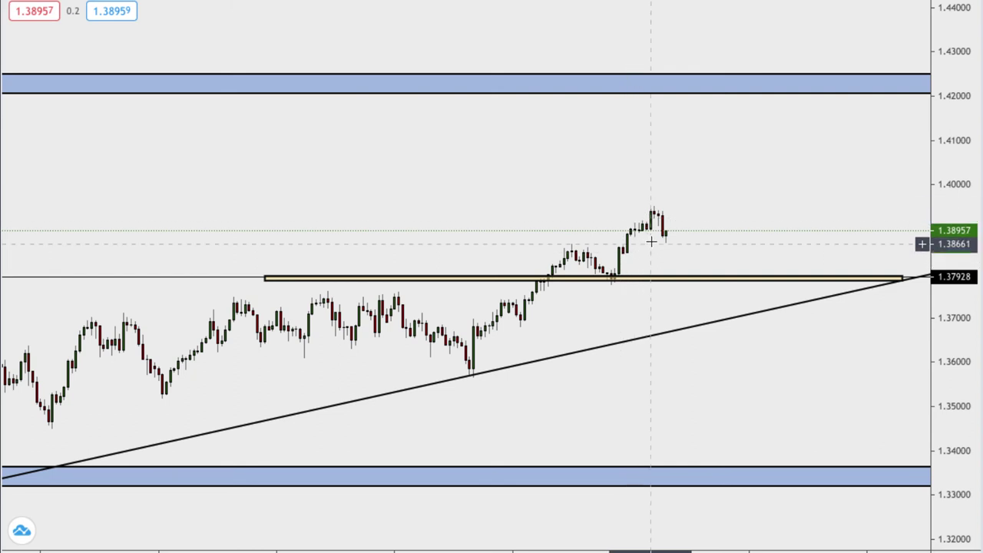
# Step: Try a steeper rising trendline from the 1.35701 low through the latest pullback low to 1.39761, and delete it
pyautogui.hotkey('alt', 'h')
pyautogui.hotkey('alt', 't')
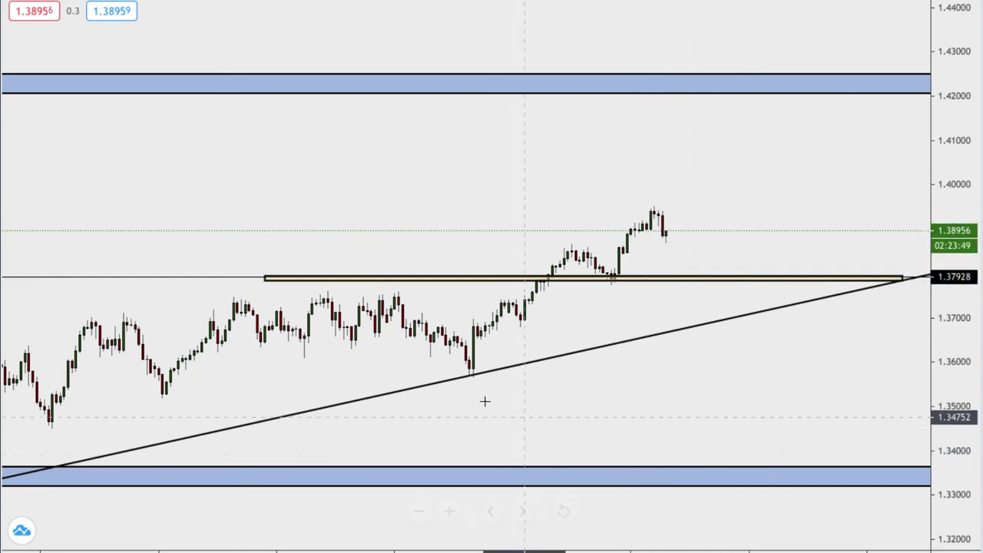
pyautogui.click(473, 375)
pyautogui.click(748, 196)
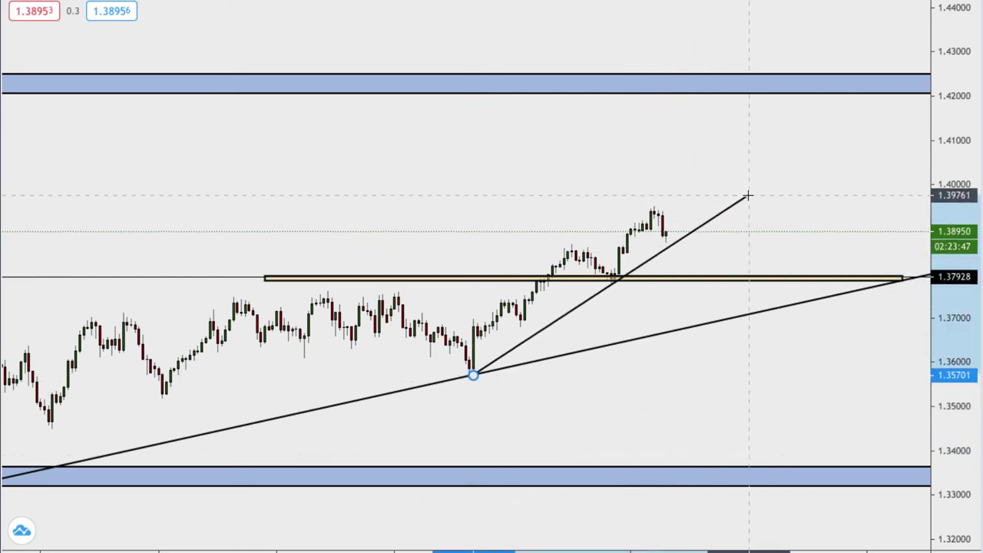
pyautogui.click(676, 256)
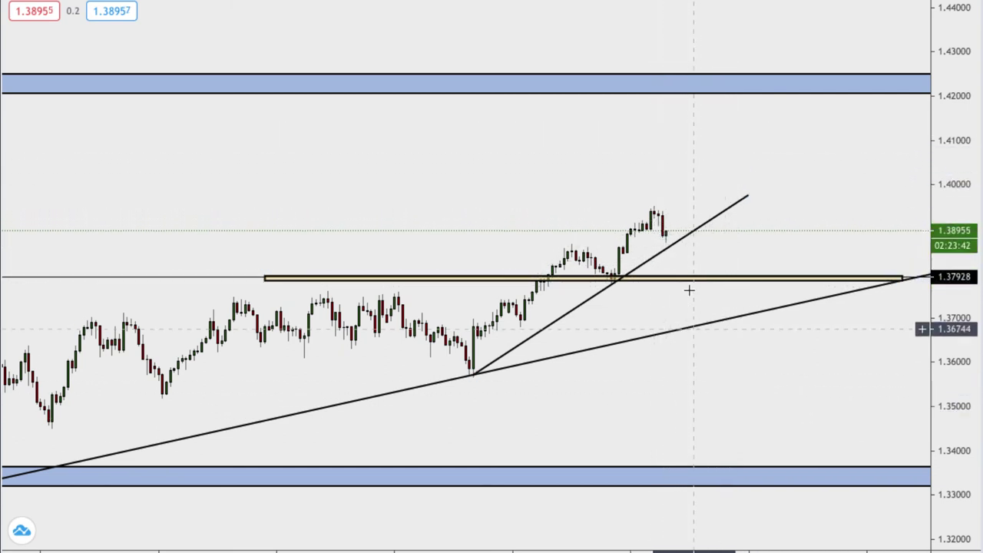
pyautogui.click(690, 235)
pyautogui.press('Delete')
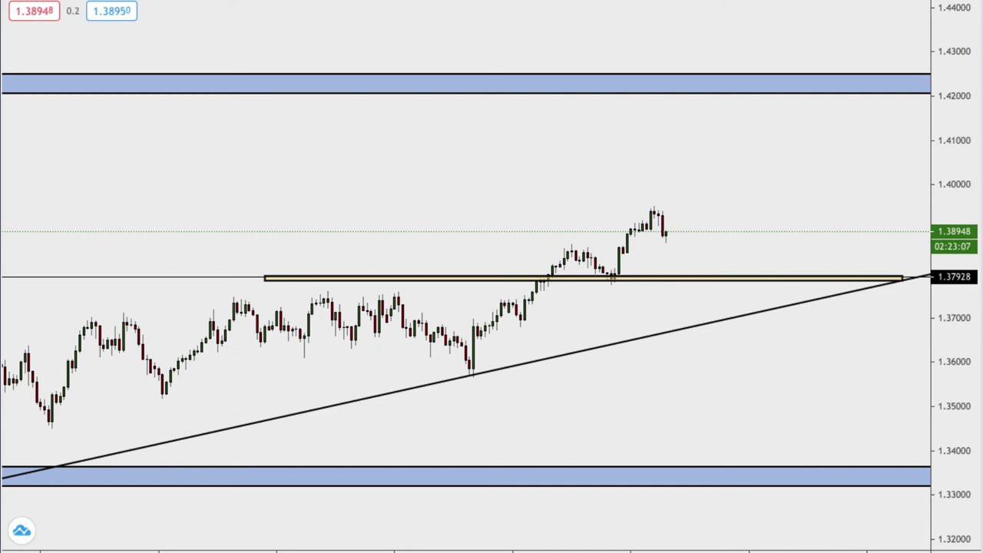
# Step: Open the next instrument in the watchlist on the monthly chart and remove its 1857.55 horizontal line
pyautogui.press('Down')
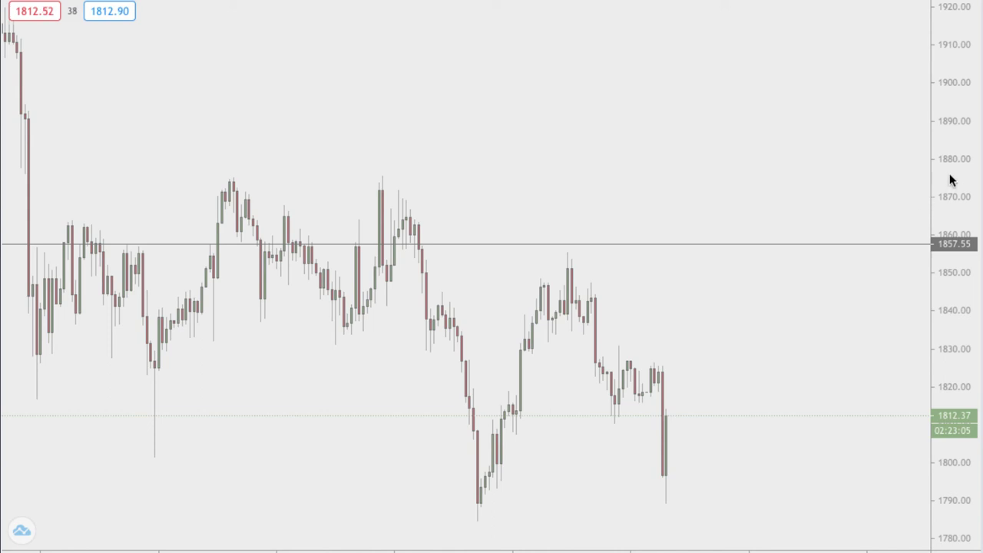
pyautogui.moveTo(952, 158); pyautogui.dragTo(942, 395)
pyautogui.moveTo(971, 263); pyautogui.dragTo(962, 425)
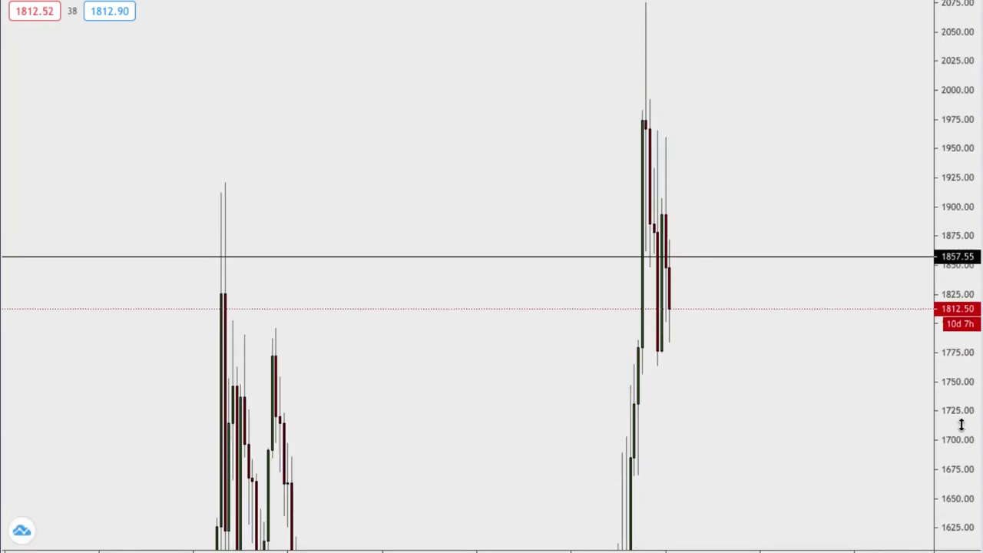
pyautogui.moveTo(956, 340); pyautogui.dragTo(959, 463)
pyautogui.moveTo(789, 424); pyautogui.dragTo(814, 358)
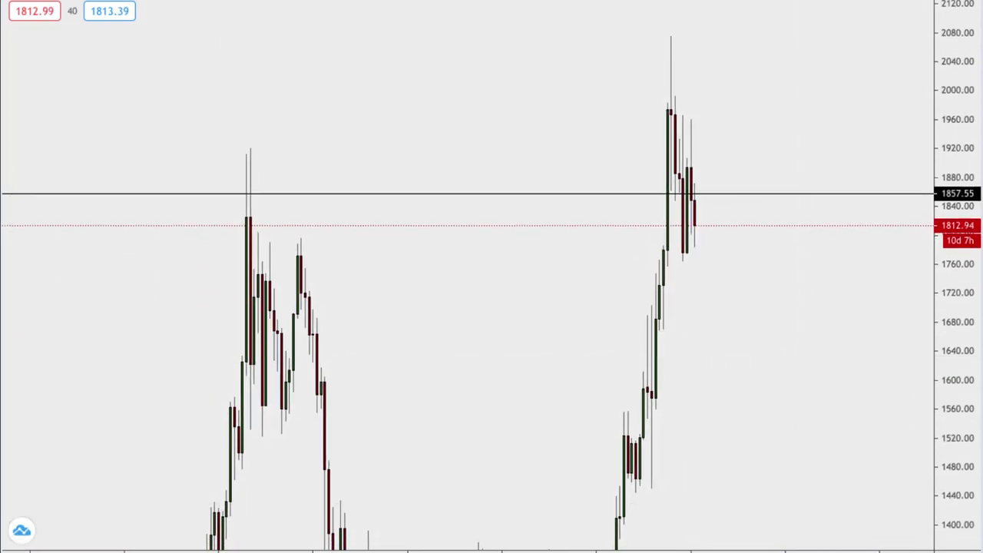
pyautogui.moveTo(959, 228); pyautogui.dragTo(960, 453)
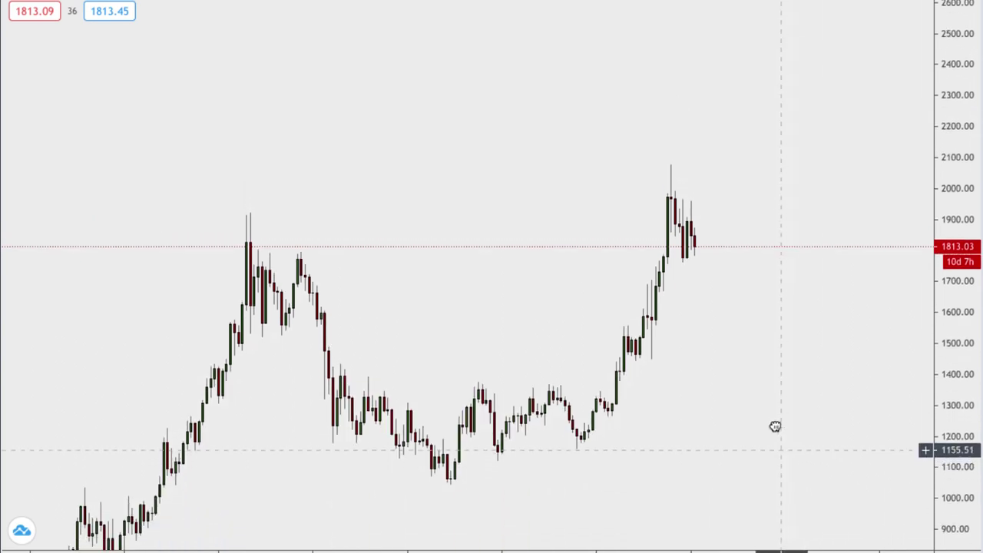
pyautogui.moveTo(775, 426); pyautogui.dragTo(755, 341)
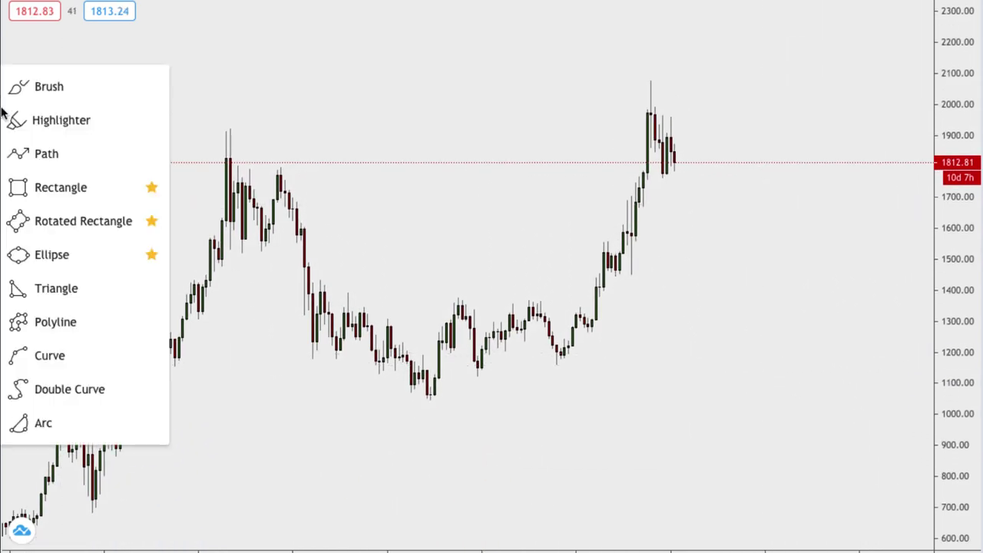
# Step: Draw a thin blue rectangle zone at about 1840 from before the older peak to beyond the latest monthly candle
pyautogui.click(46, 186)
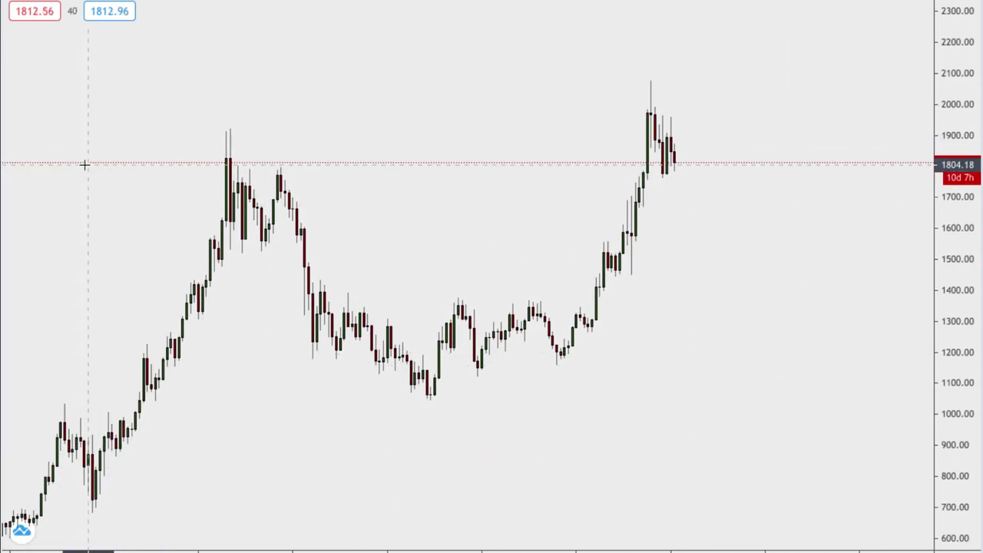
pyautogui.moveTo(35, 159); pyautogui.dragTo(927, 154)
pyautogui.click(806, 131)
pyautogui.click(765, 154)
pyautogui.moveTo(766, 154); pyautogui.dragTo(798, 152)
pyautogui.click(788, 134)
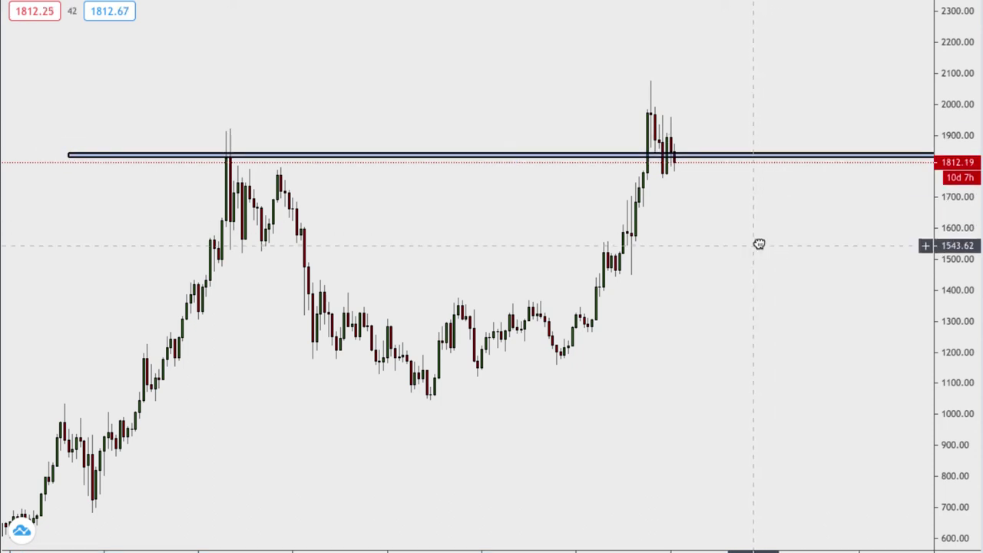
# Step: Add a horizontal line across the wick highs of the older monthly peak and adjust it to 1920.36
pyautogui.moveTo(756, 244); pyautogui.dragTo(766, 241)
pyautogui.moveTo(972, 363); pyautogui.dragTo(971, 338)
pyautogui.moveTo(694, 259); pyautogui.dragTo(695, 281)
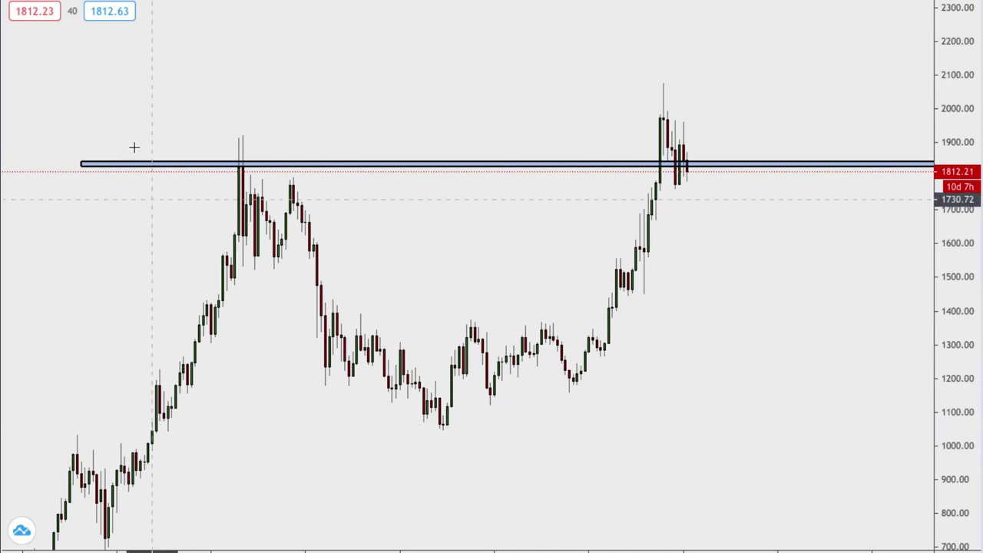
pyautogui.click(467, 133)
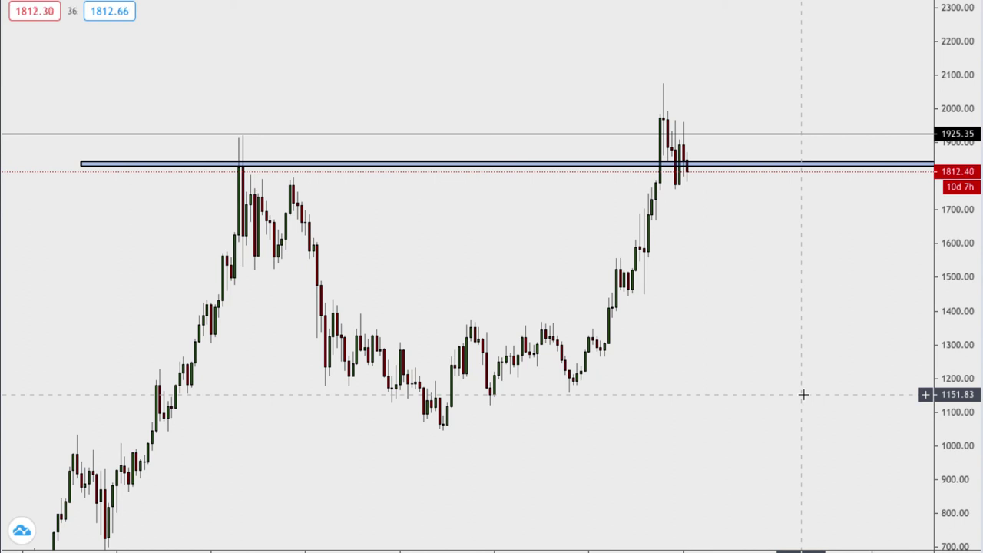
pyautogui.scroll(1, 730, 252)
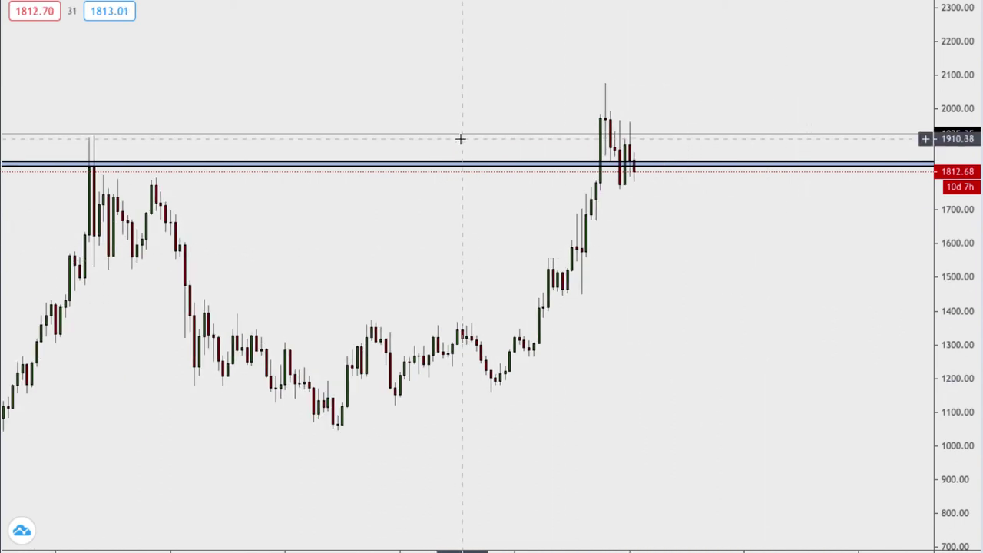
pyautogui.moveTo(465, 134); pyautogui.dragTo(466, 136)
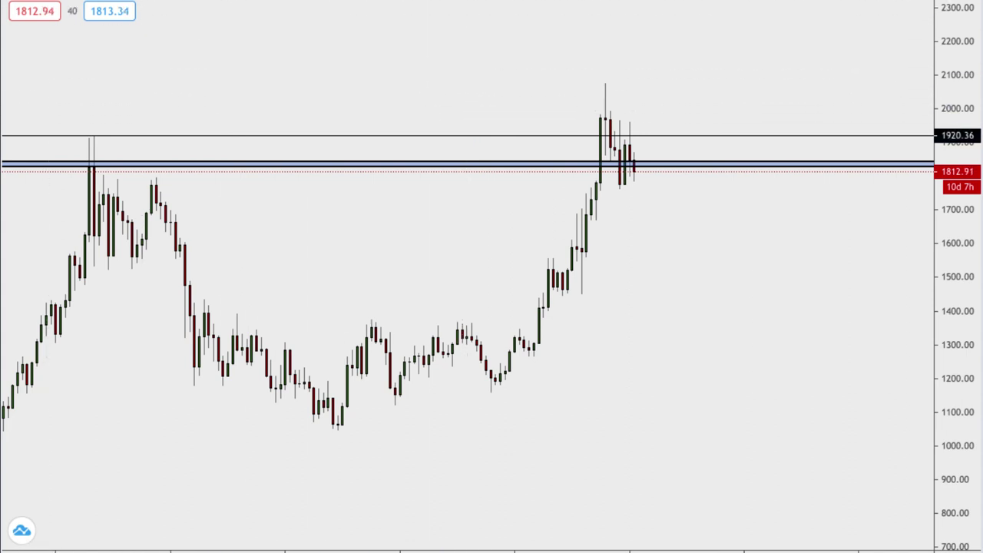
# Step: On the weekly chart, draw a level yellow zone at about 1680 through the former highs and extend it past the latest candle
pyautogui.click(197, 2)
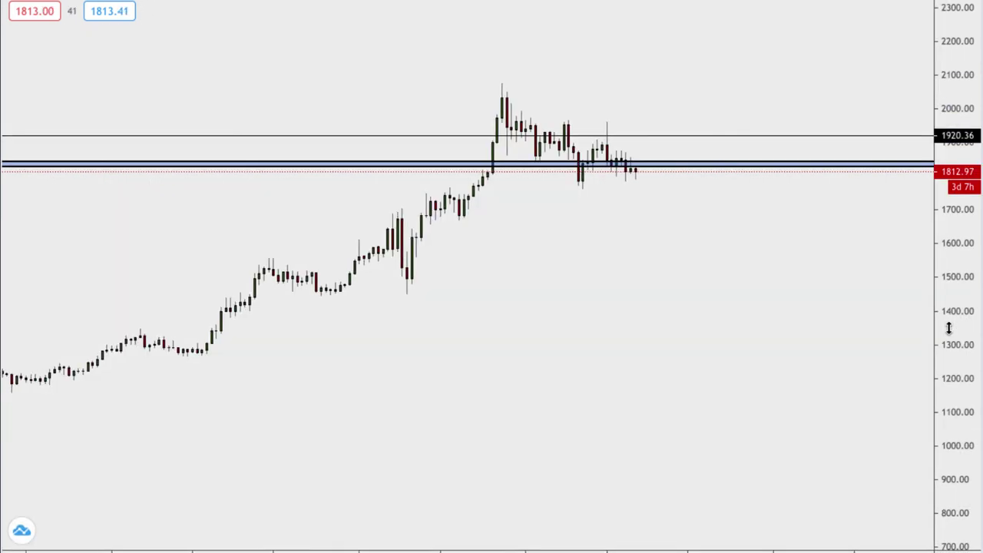
pyautogui.moveTo(957, 352); pyautogui.dragTo(959, 151)
pyautogui.scroll(2, 688, 213)
pyautogui.moveTo(696, 234); pyautogui.dragTo(702, 299)
pyautogui.moveTo(663, 197); pyautogui.dragTo(641, 240)
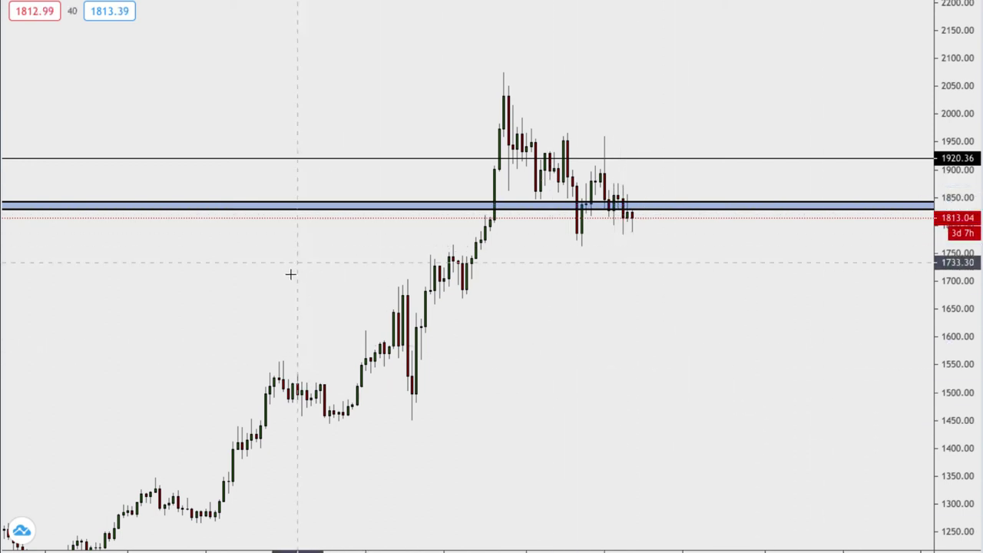
pyautogui.moveTo(279, 292)
pyautogui.mouseDown()
pyautogui.moveTo(976, 397)
pyautogui.moveTo(917, 285)
pyautogui.moveTo(930, 295)
pyautogui.mouseUp()
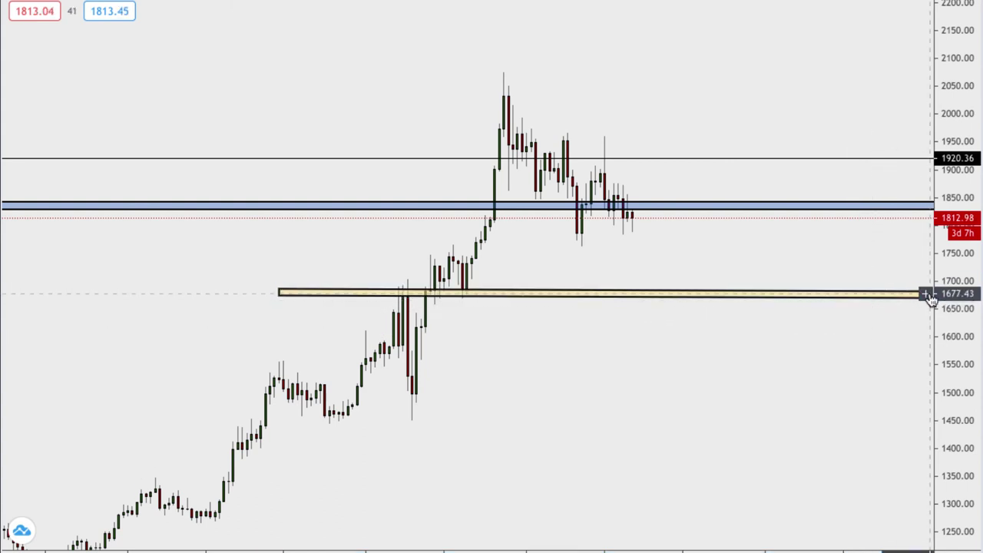
pyautogui.moveTo(798, 362); pyautogui.dragTo(696, 382)
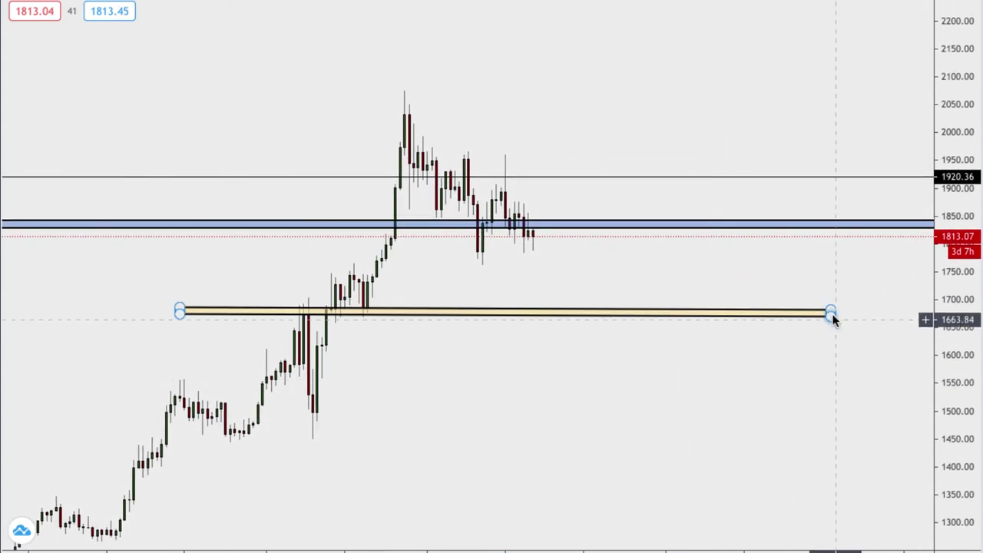
pyautogui.moveTo(831, 313); pyautogui.dragTo(856, 310)
pyautogui.click(812, 235)
pyautogui.moveTo(694, 338); pyautogui.dragTo(799, 327)
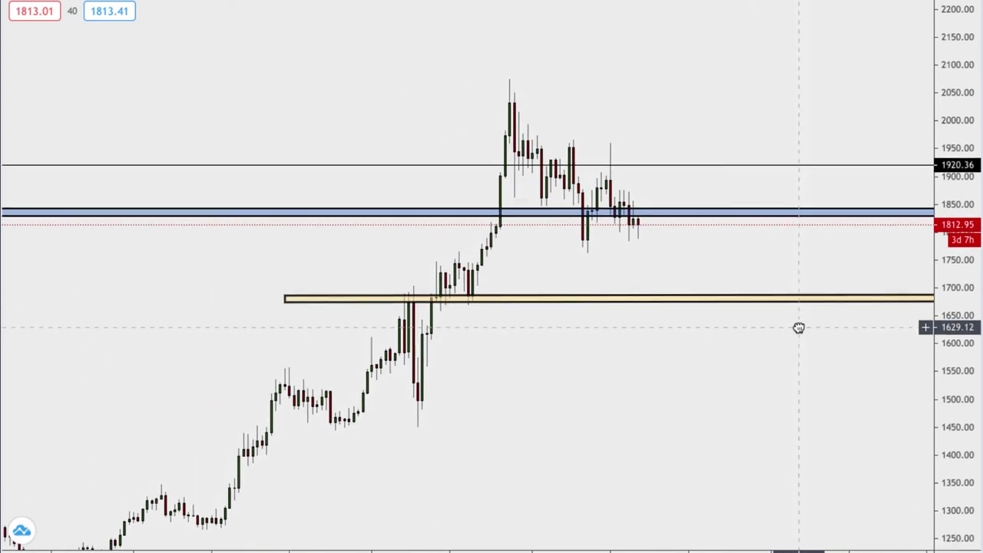
# Step: Clone the yellow zone and place the copy at about 1460 along the lower consolidation lows
pyautogui.scroll(2, 561, 363)
pyautogui.moveTo(628, 441); pyautogui.dragTo(647, 348)
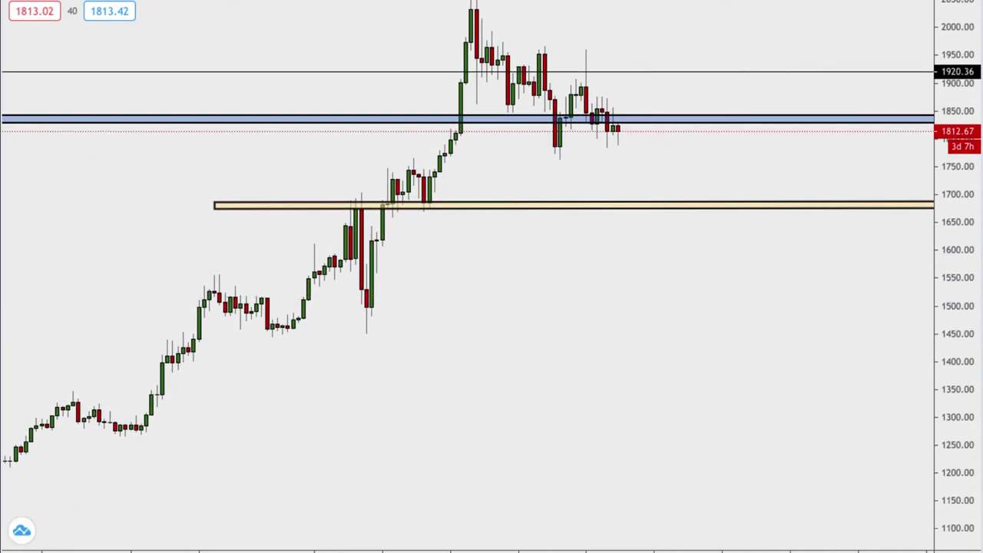
pyautogui.click(665, 207)
pyautogui.rightClick(662, 207)
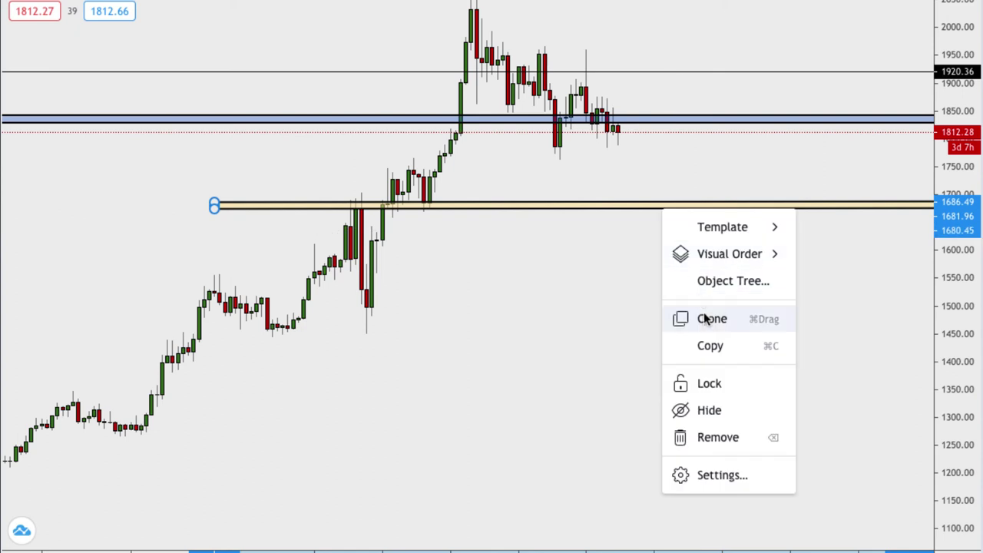
pyautogui.click(713, 318)
pyautogui.moveTo(505, 173)
pyautogui.mouseDown()
pyautogui.moveTo(487, 292)
pyautogui.moveTo(510, 329)
pyautogui.mouseUp()
pyautogui.moveTo(651, 285); pyautogui.dragTo(671, 336)
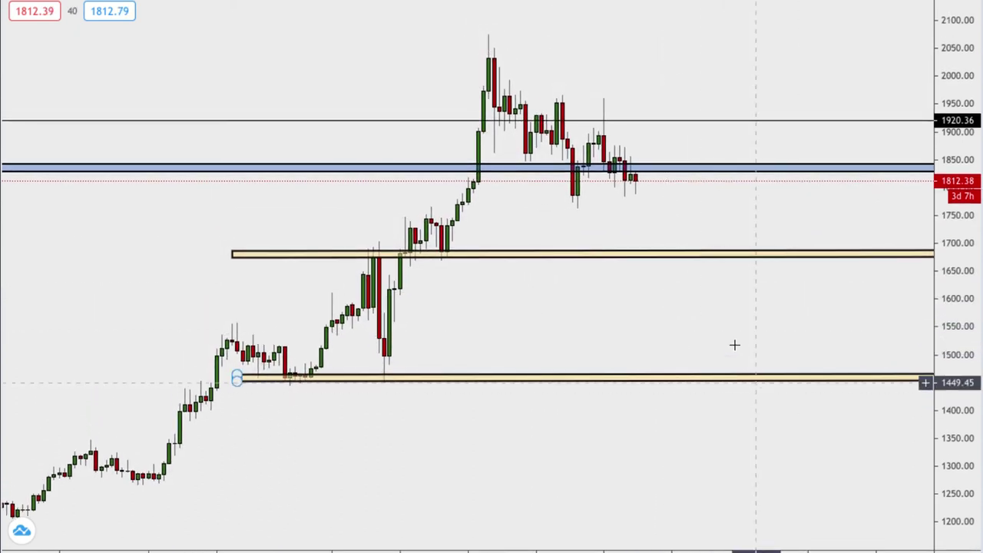
pyautogui.scroll(1, 732, 342)
pyautogui.scroll(-2, 738, 345)
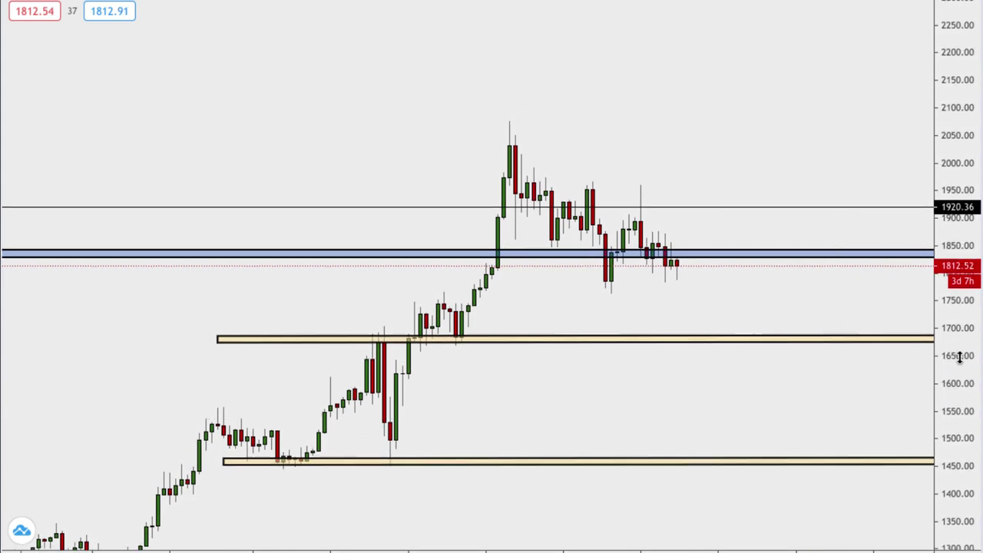
pyautogui.moveTo(794, 389); pyautogui.dragTo(707, 367)
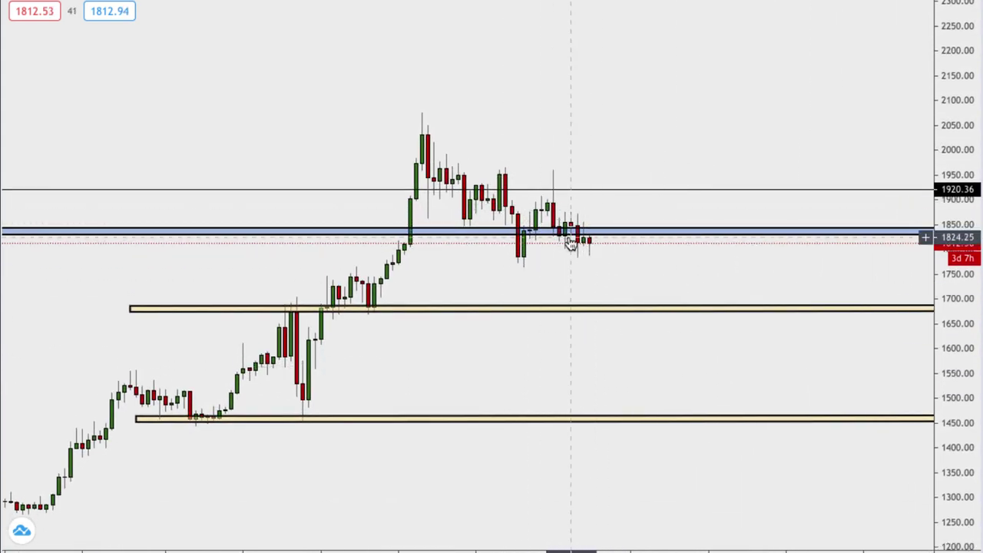
pyautogui.moveTo(642, 269); pyautogui.dragTo(652, 294)
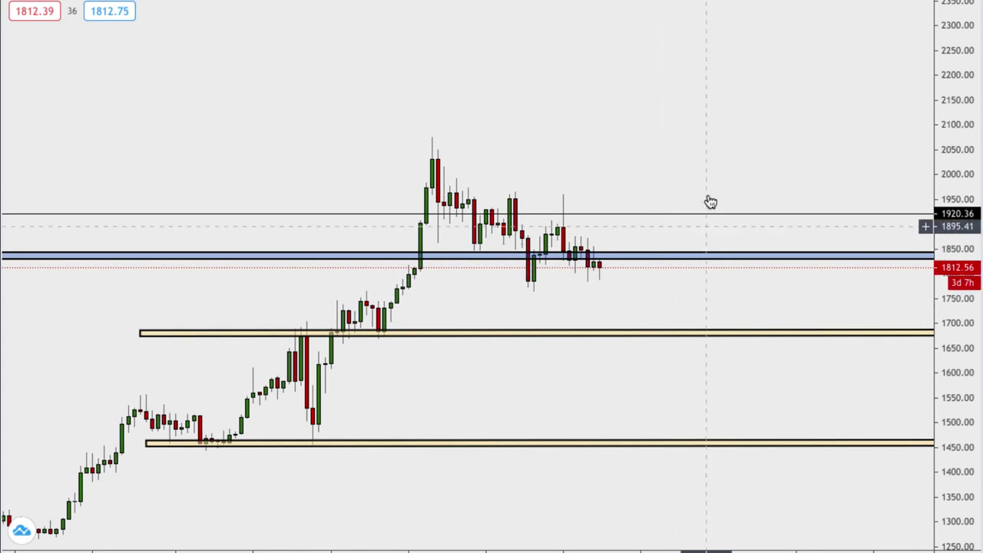